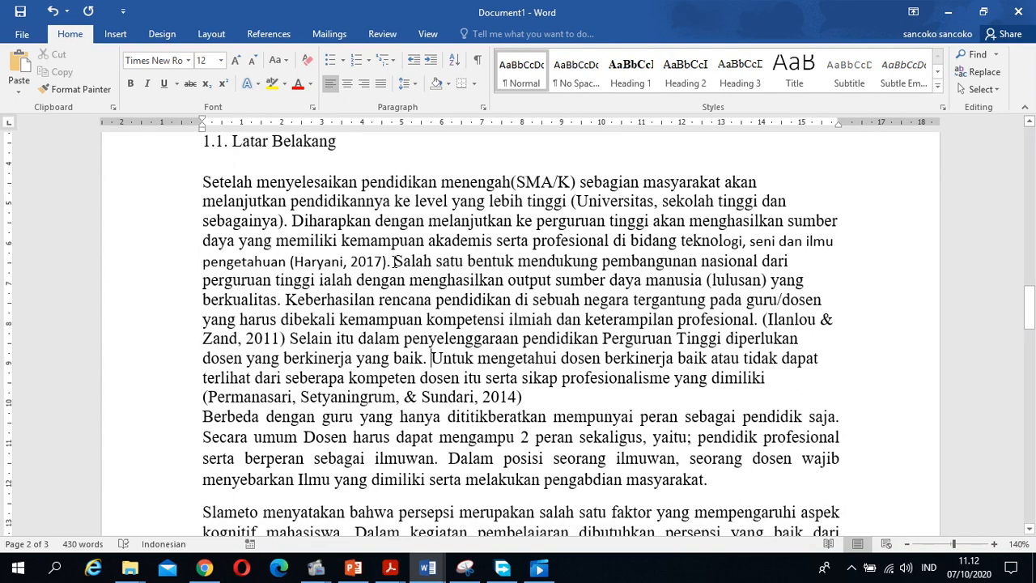
click(394, 261)
click(317, 251)
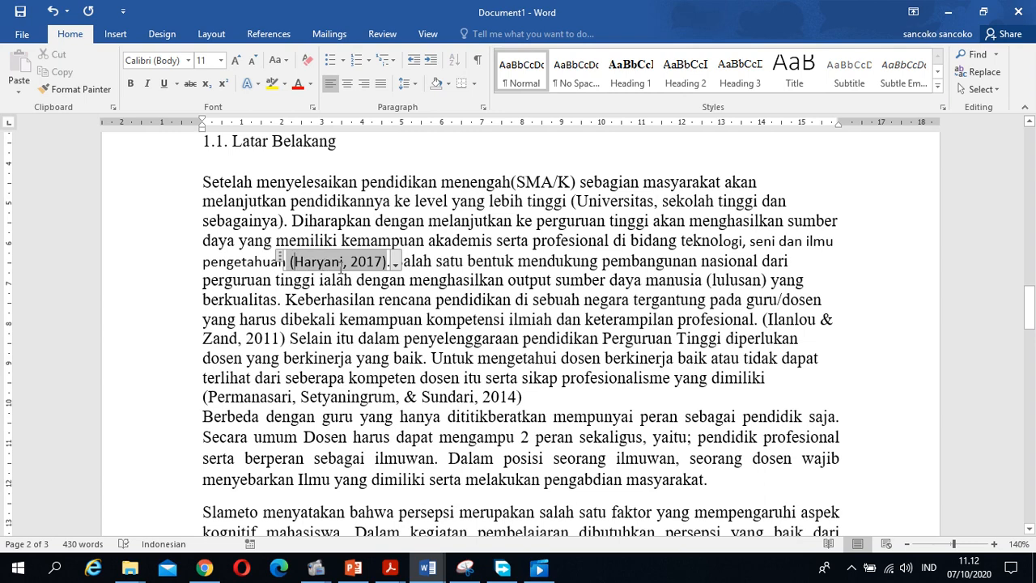
click(438, 338)
click(344, 263)
click(456, 280)
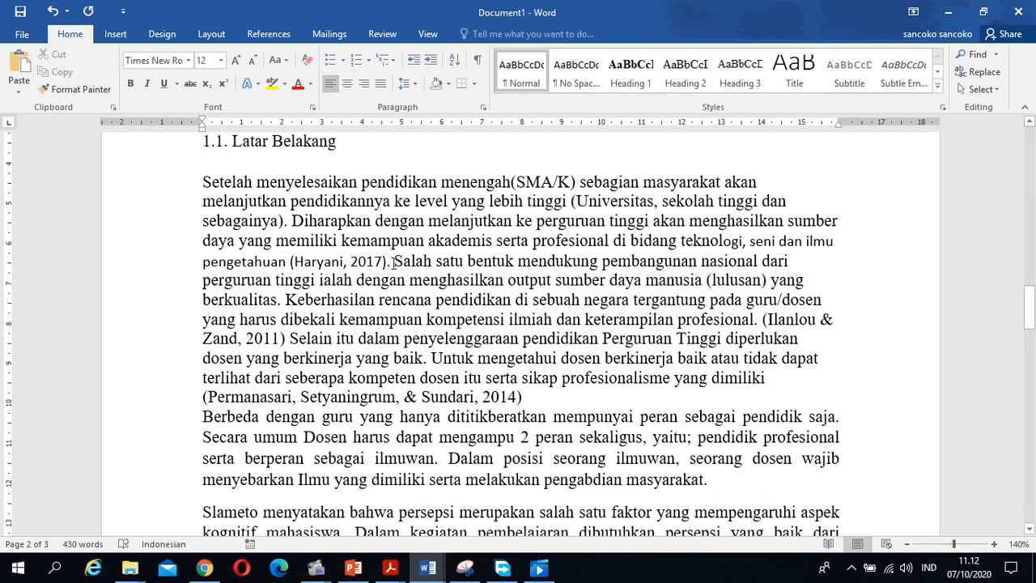
Duplicate the citation after "seni dan ilmu pengetahuan" directly behind the original, keeping text only
click(354, 260)
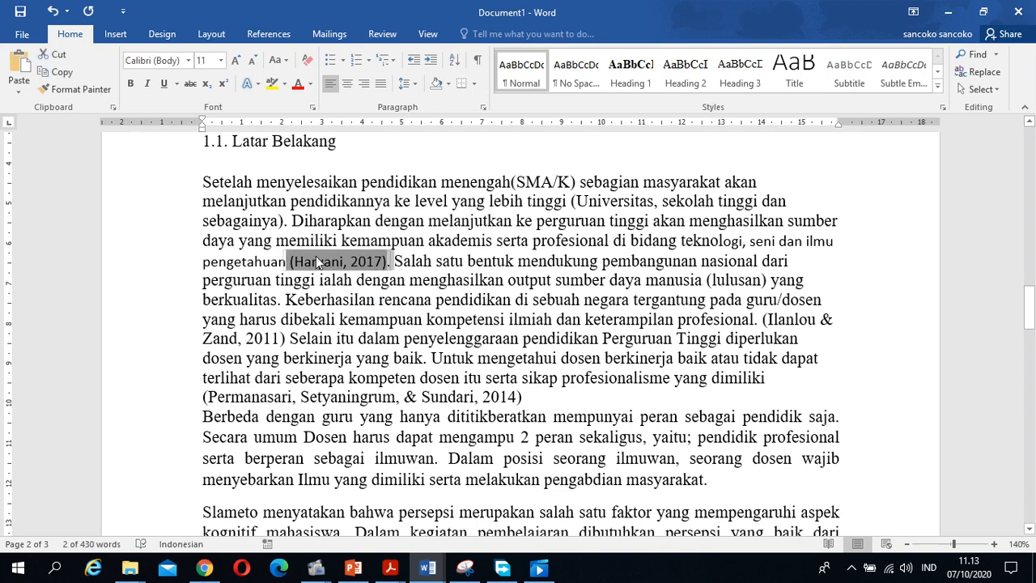
click(421, 261)
click(395, 262)
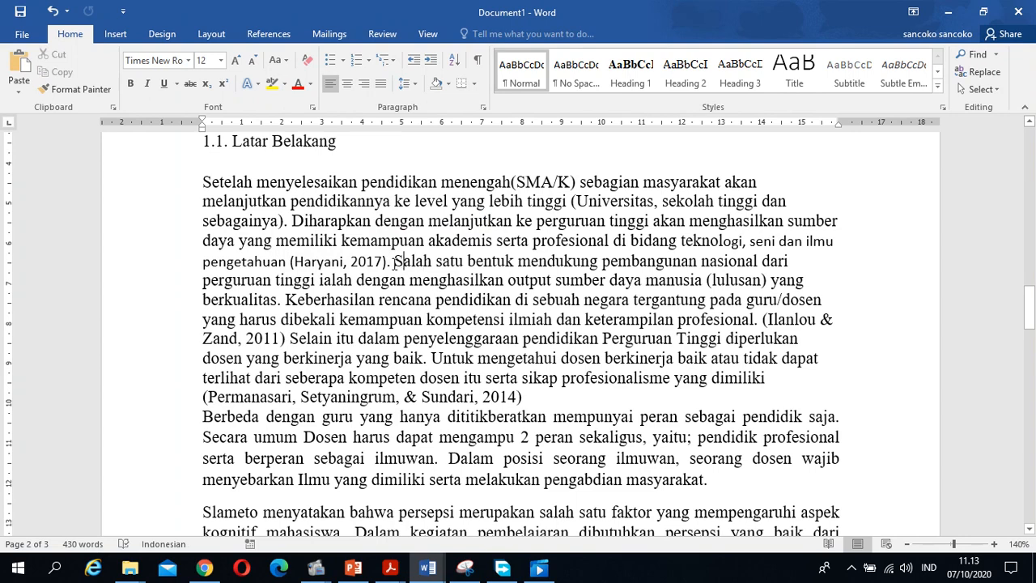
text((Haryani, 2017).)
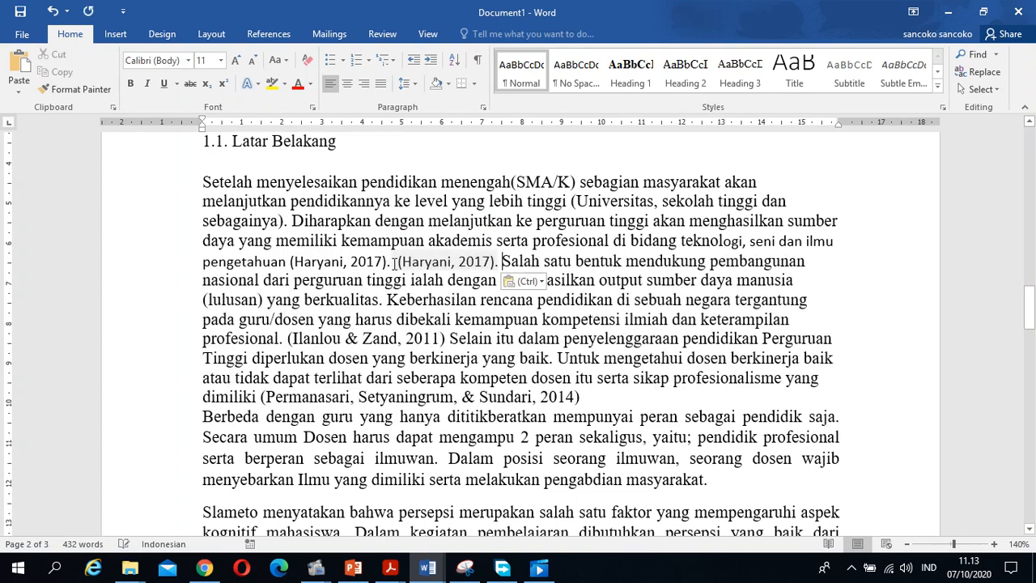
click(541, 282)
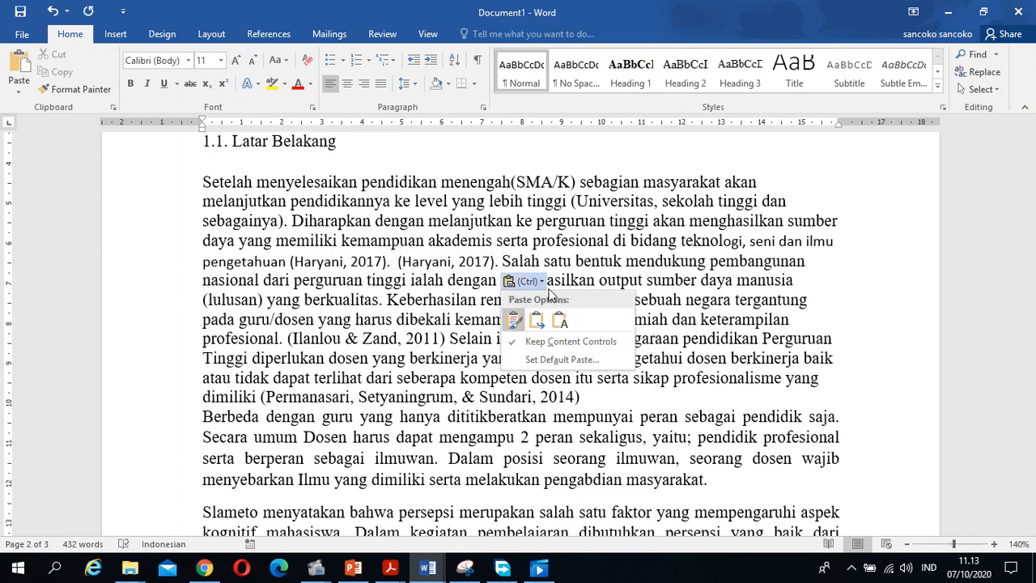
click(559, 321)
click(421, 259)
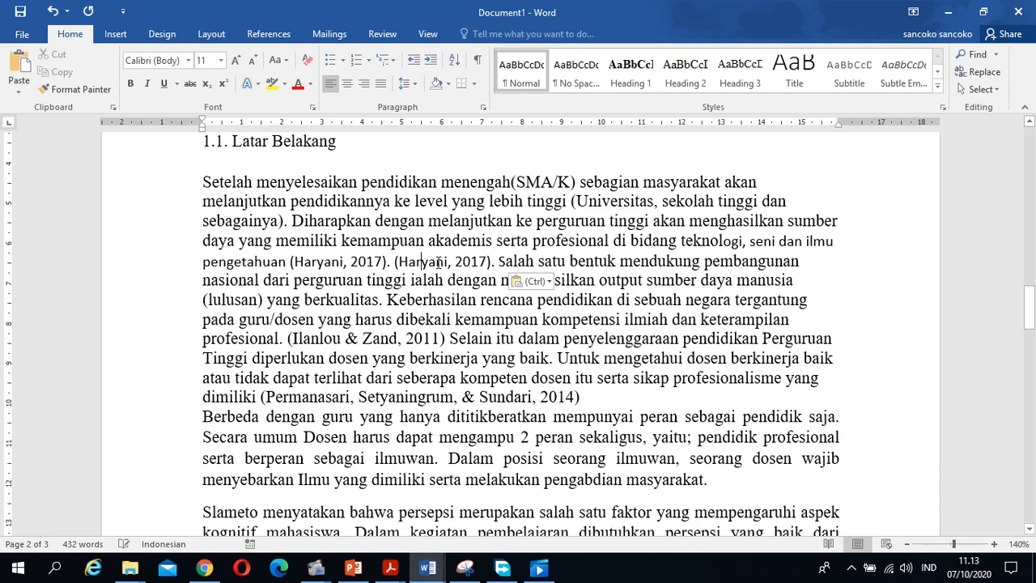
click(351, 259)
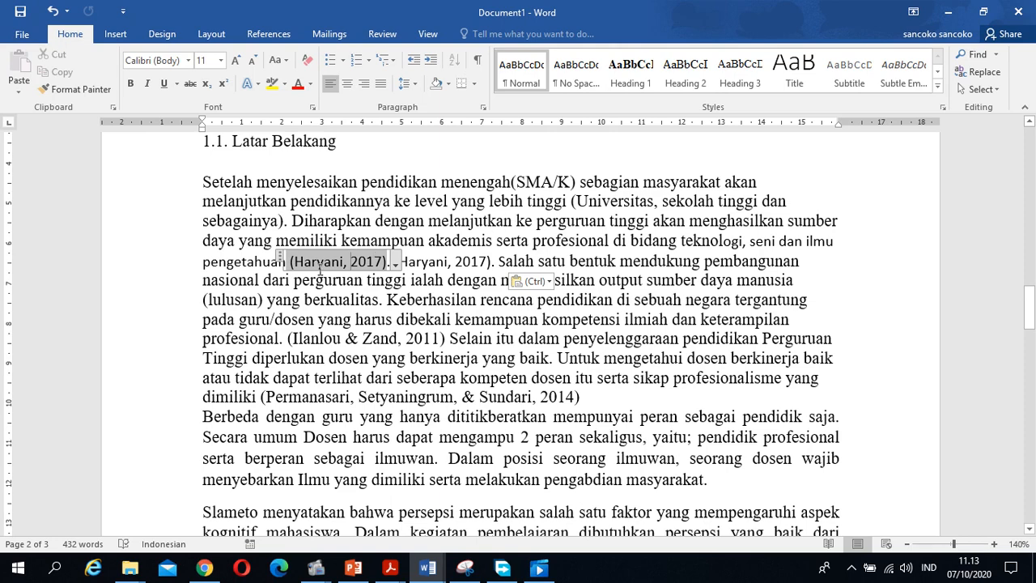
Copy all entries of the Daftar Pustaka bibliography and paste them as text only below the bibliography block
scroll(357, 382, down, 15)
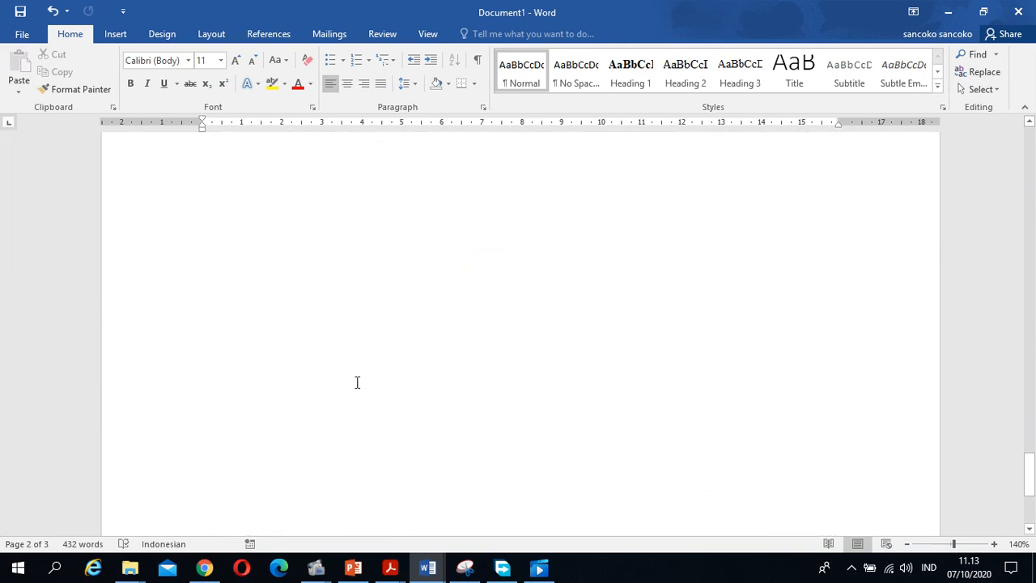
scroll(357, 382, up, 3)
click(410, 296)
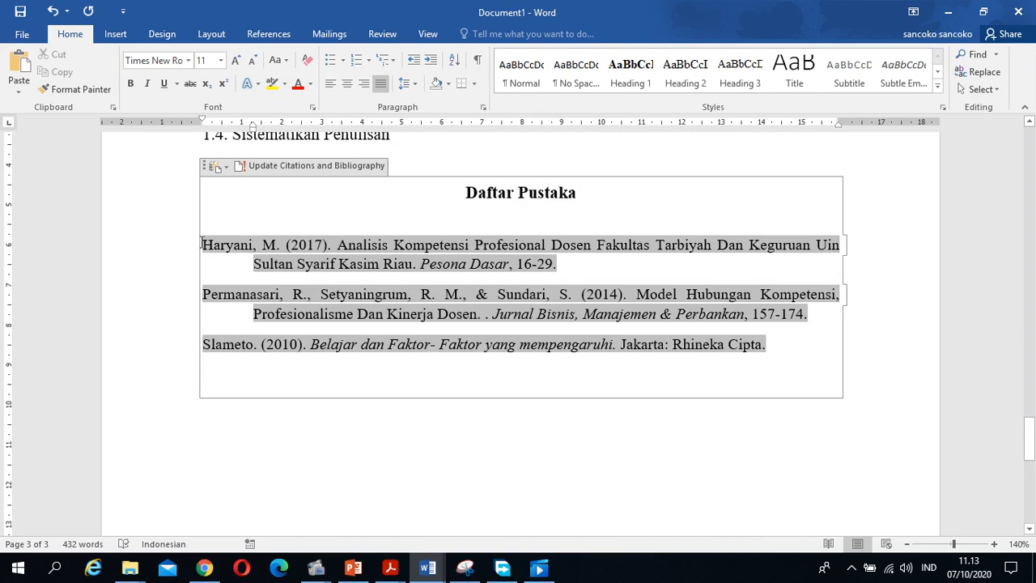
drag(203, 244, 761, 369)
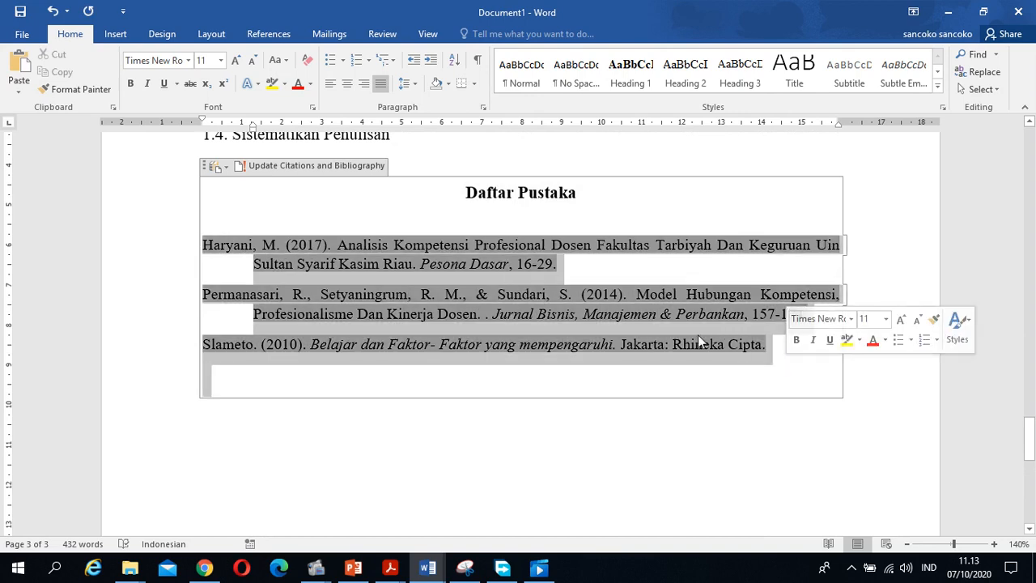
right_click(430, 279)
click(458, 309)
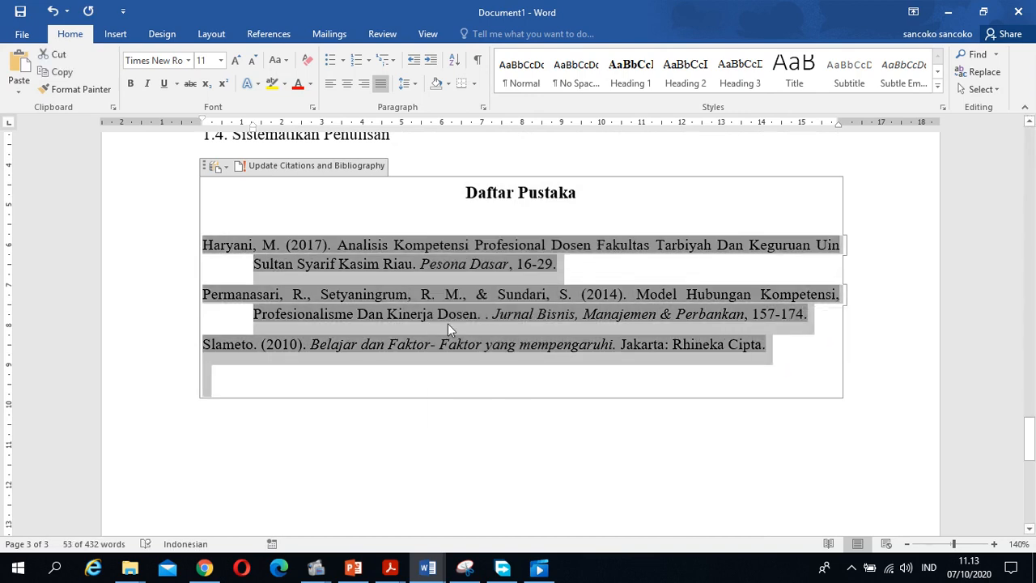
click(304, 442)
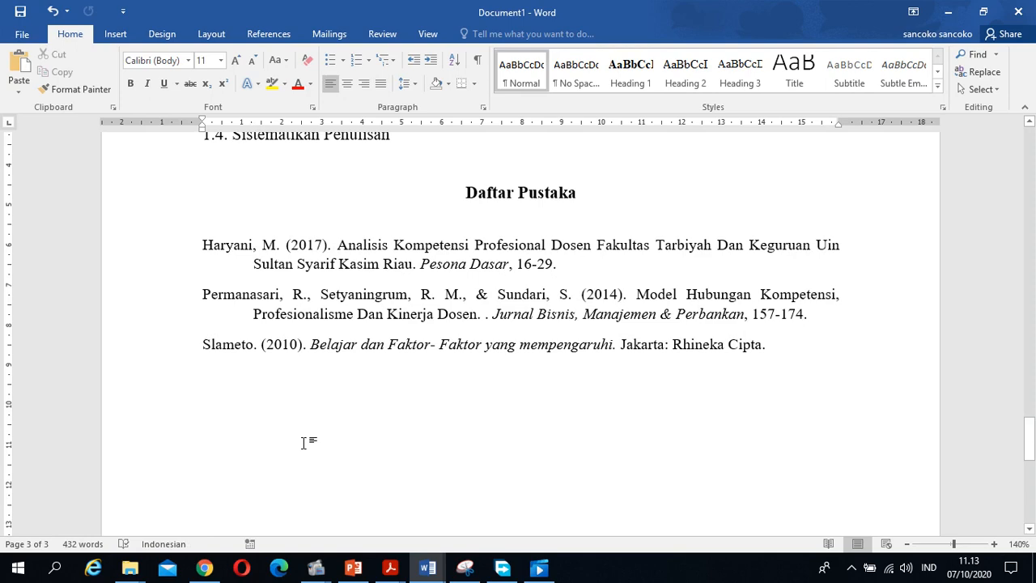
key(ctrl+v)
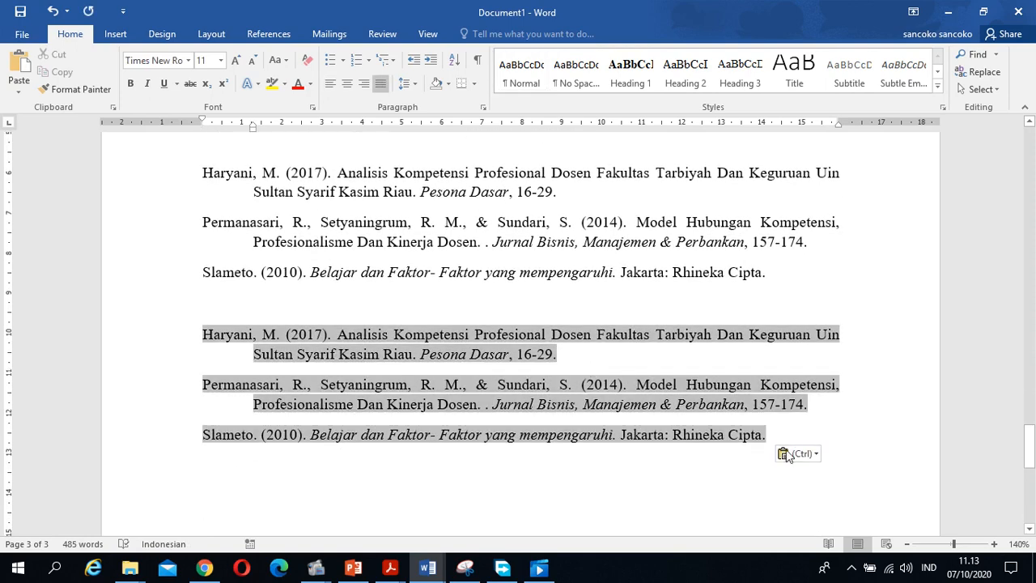
click(789, 454)
click(835, 491)
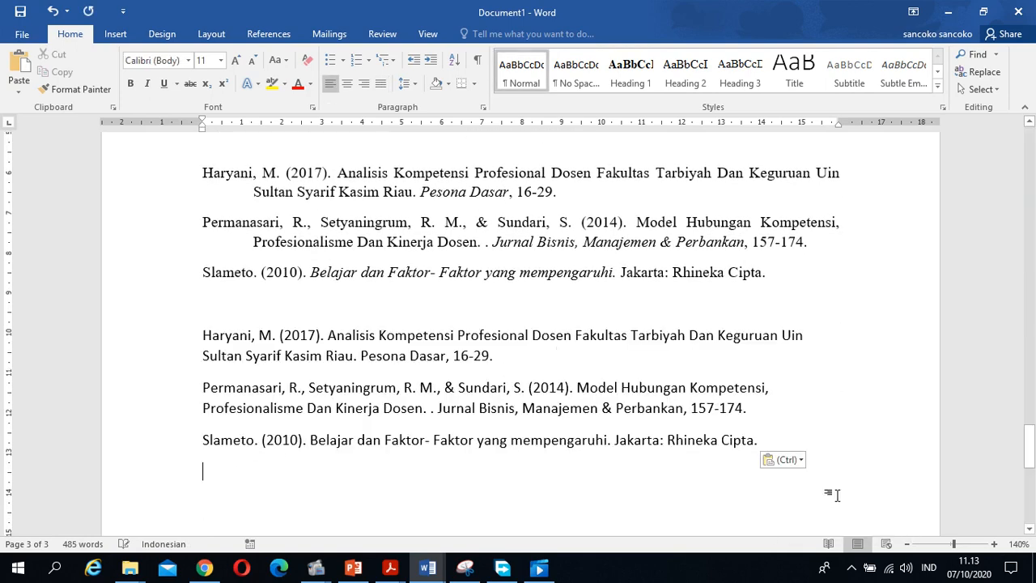
Delete the heading "Daftar Pustaka" and all entries inside the automatic bibliography block
scroll(282, 375, up, 3)
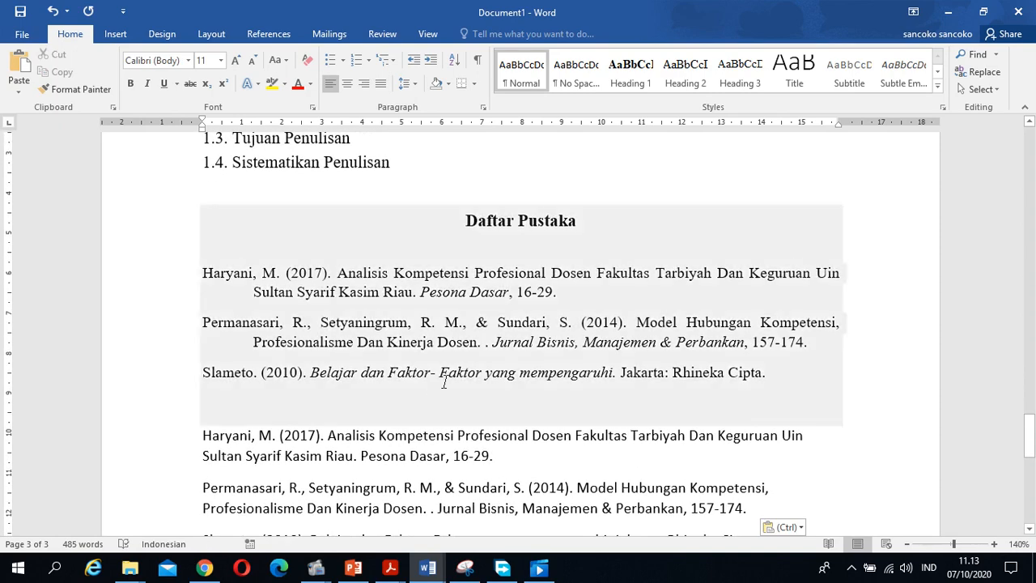
scroll(429, 450, up, 4)
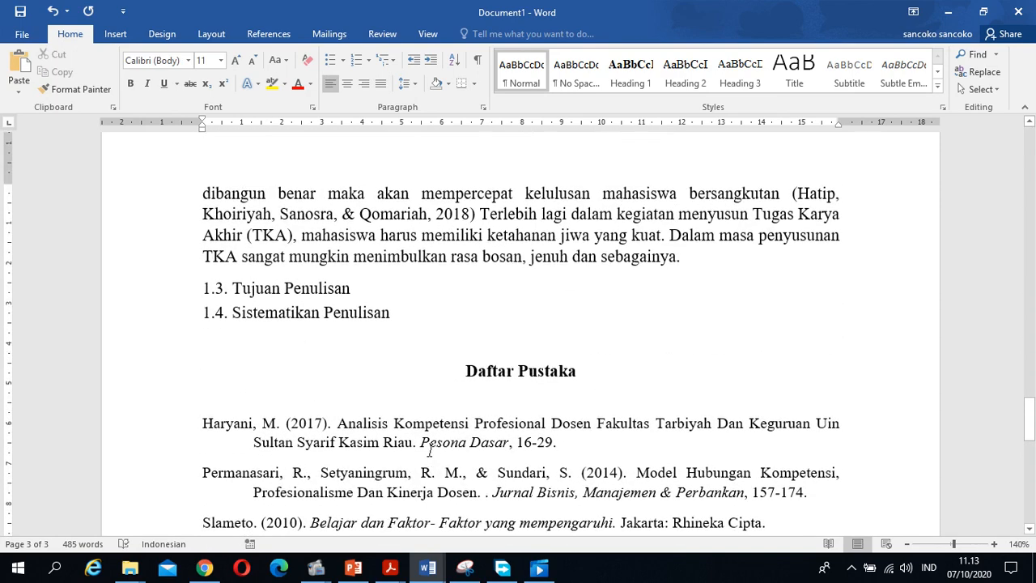
scroll(429, 450, down, 3)
click(468, 283)
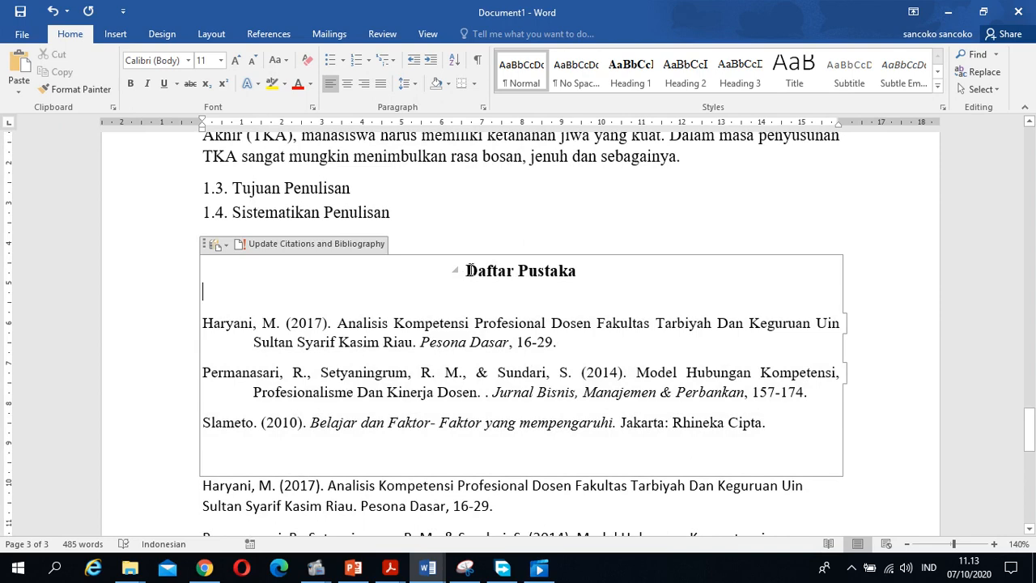
drag(467, 270, 834, 427)
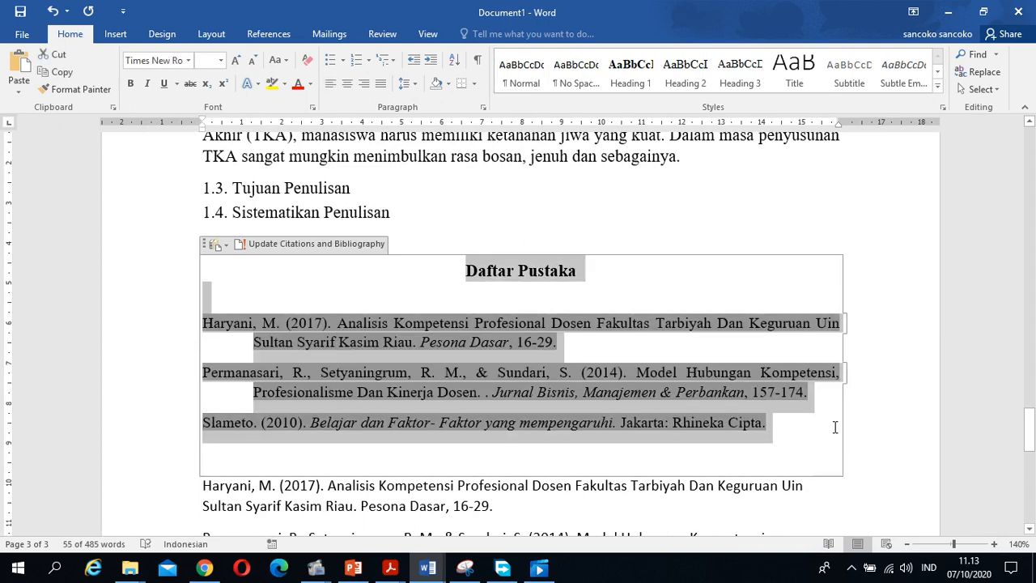
key(Delete)
Remove the emptied bibliography block between heading 1.4 and the plain-text references
click(545, 219)
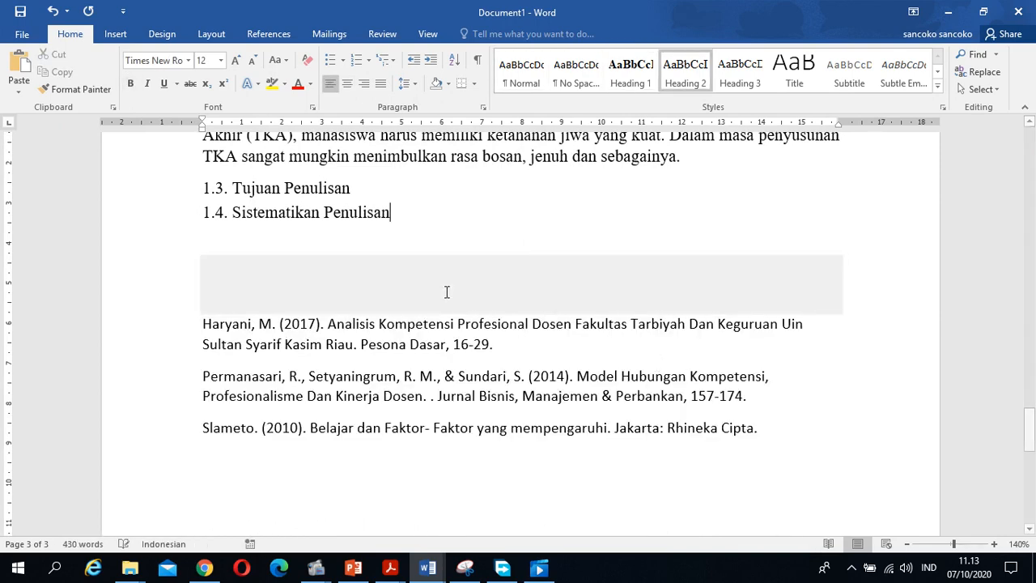
click(545, 292)
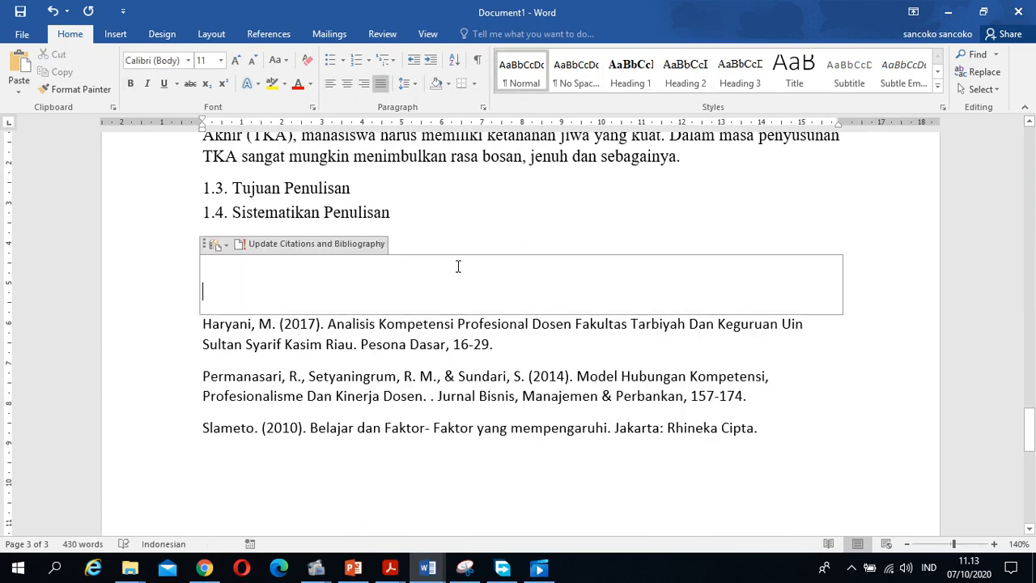
click(437, 31)
drag(466, 238, 506, 294)
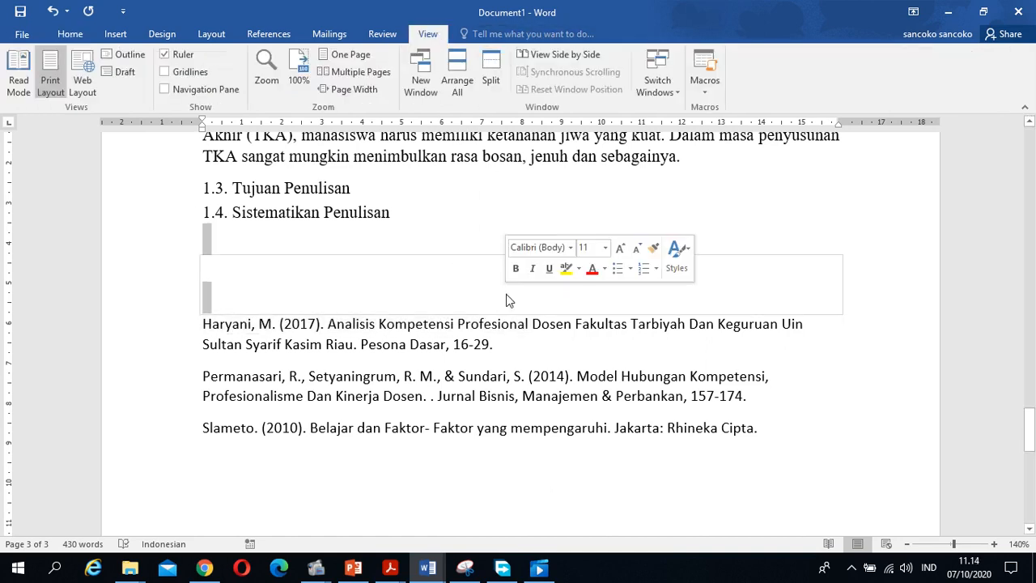
key(Delete)
Add the title "Daftar Pustaka" on its own line above the plain-text references
key(Return)
key(Return)
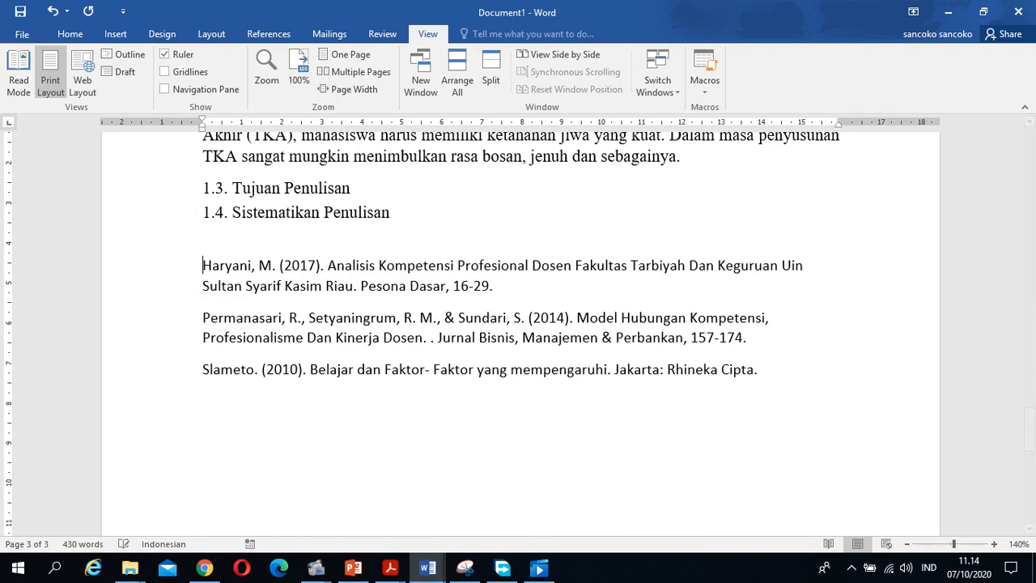
click(477, 262)
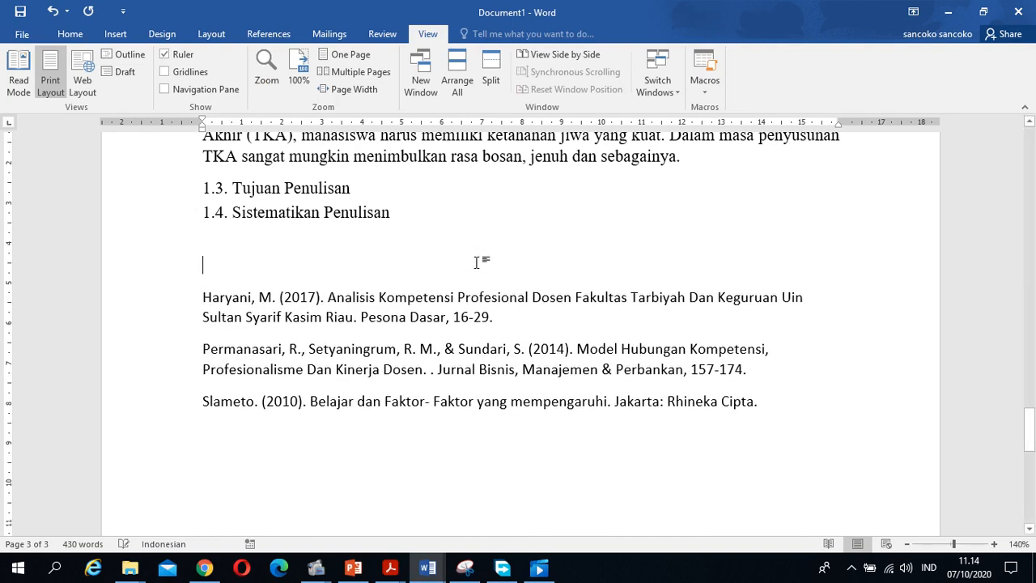
text(Daf)
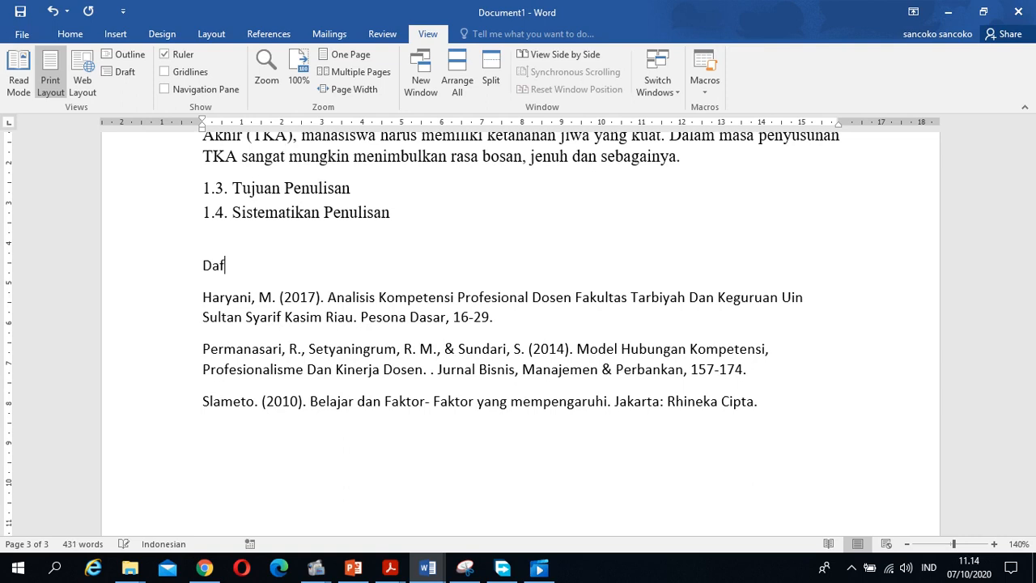
text(tar Pustka)
key(BackSpace)
text(aka)
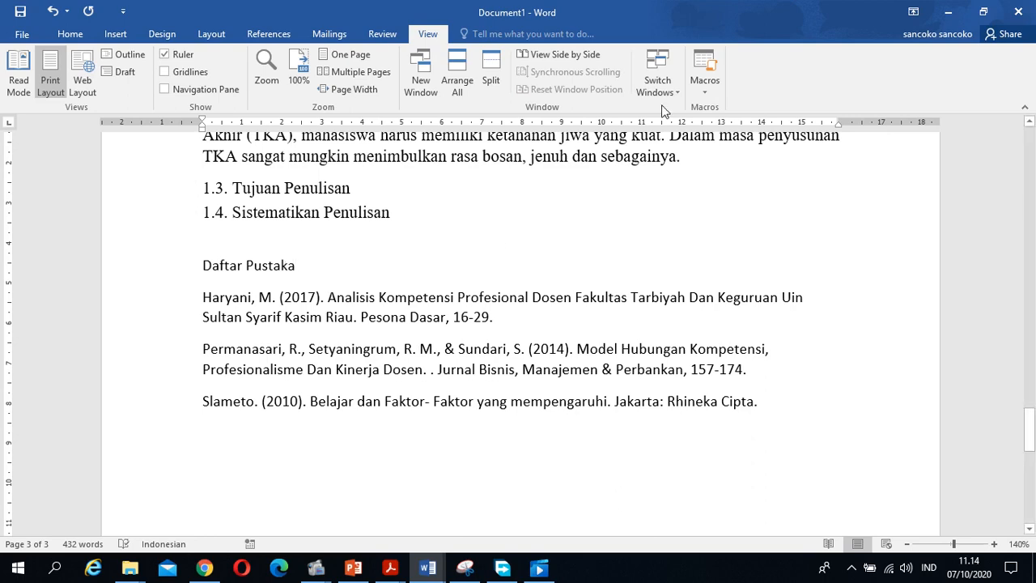
Split the document window, showing the duplicated citation in one pane and the Daftar Pustaka list in the other
click(499, 79)
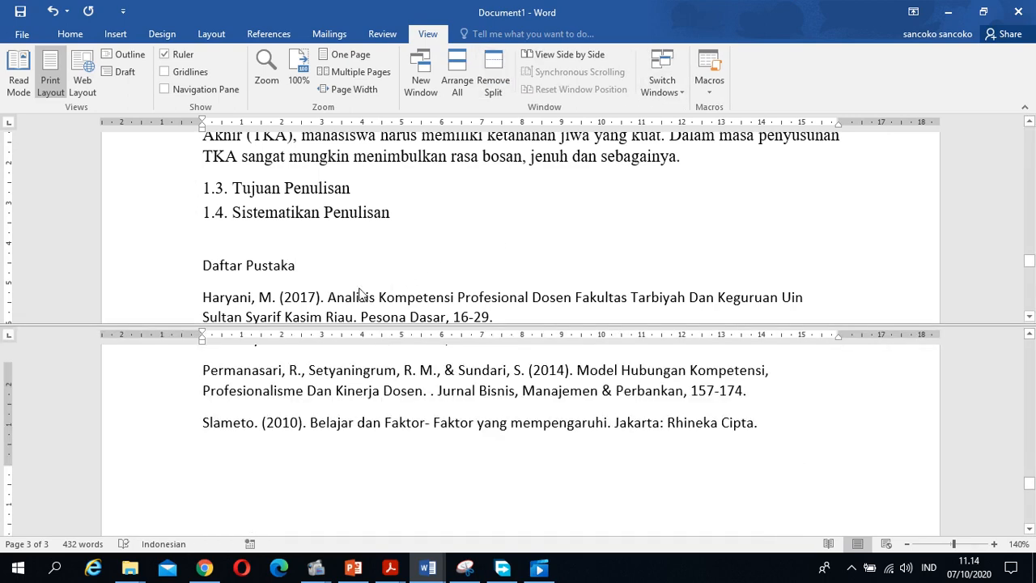
click(342, 368)
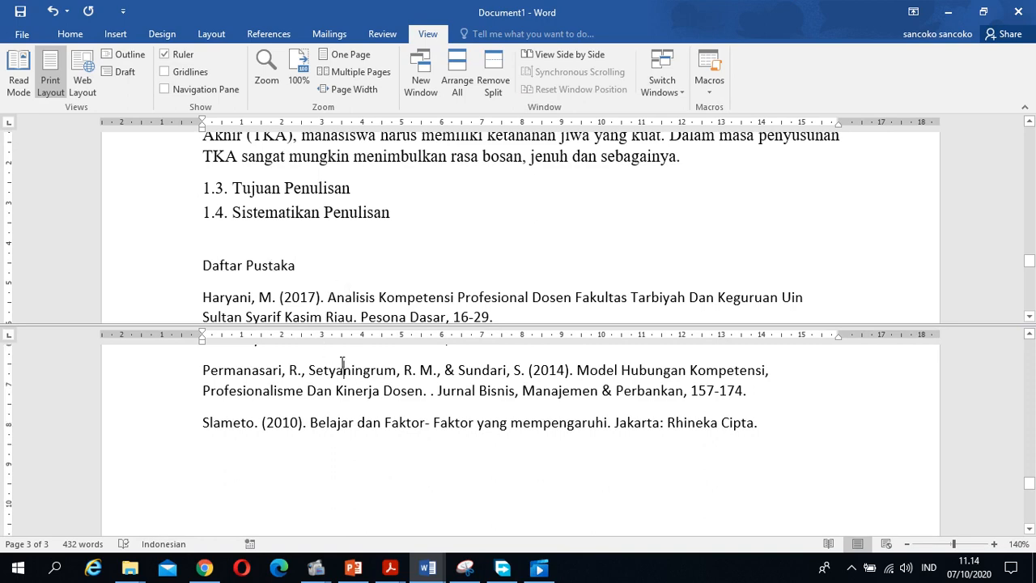
scroll(369, 234, up, 15)
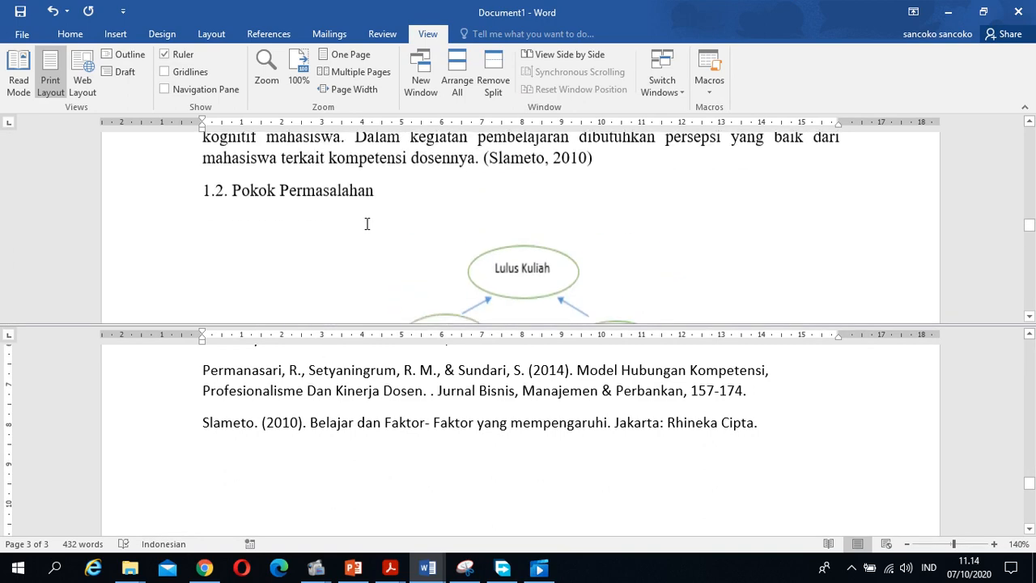
scroll(366, 223, up, 1)
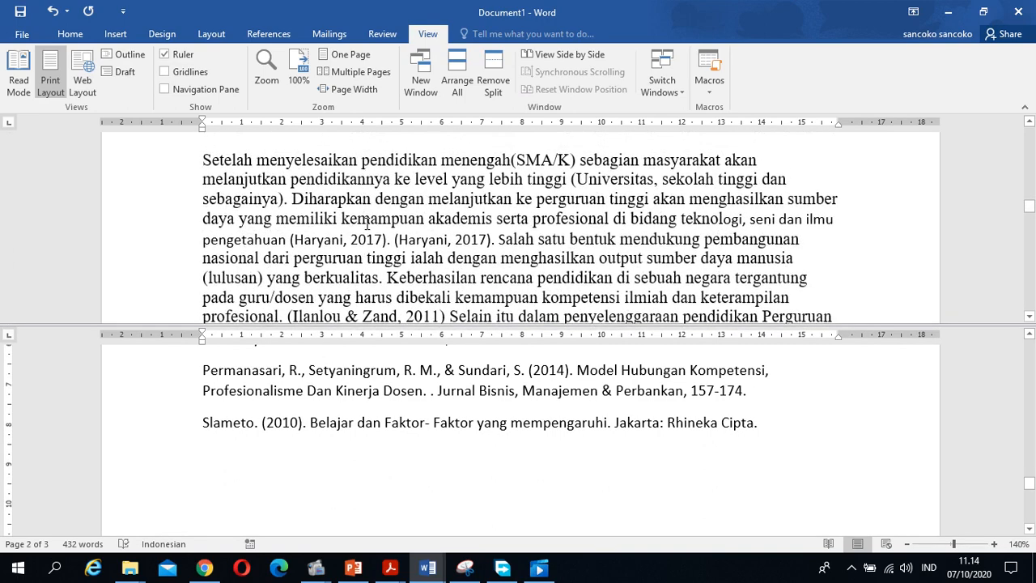
click(463, 240)
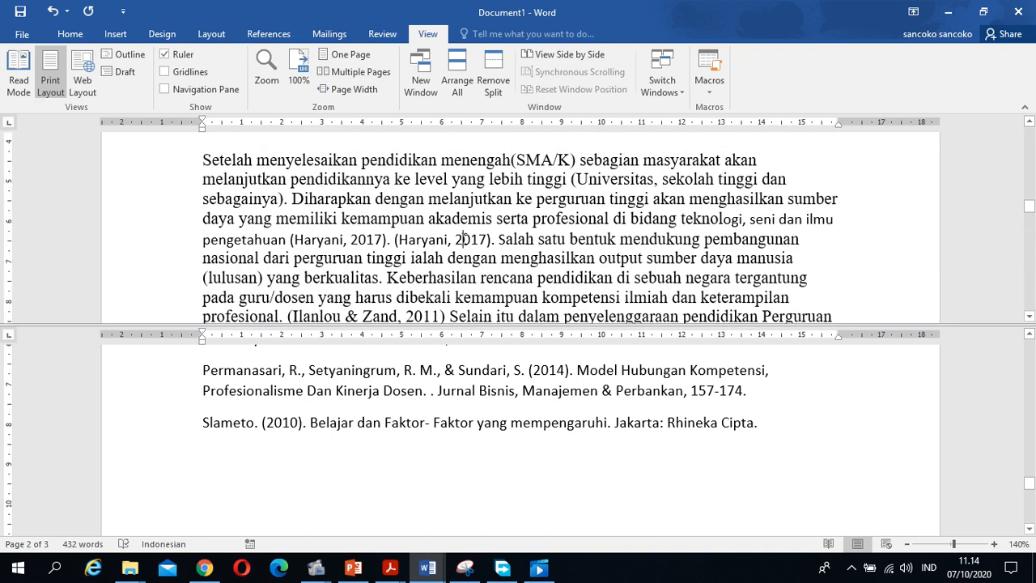
click(456, 390)
scroll(457, 390, up, 3)
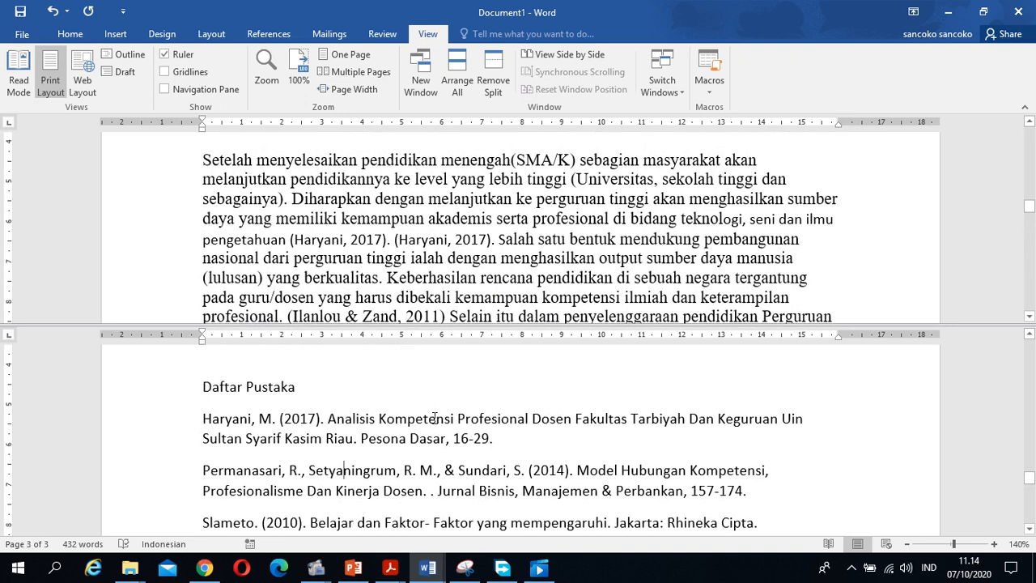
Copy the article title "Analisis Kompetensi Profesional Dosen Fakultas Tarbiyah Dan Keguruan Uin Sultan Syarif Kasim Riau" from the first reference
click(380, 421)
drag(328, 419, 354, 439)
right_click(318, 440)
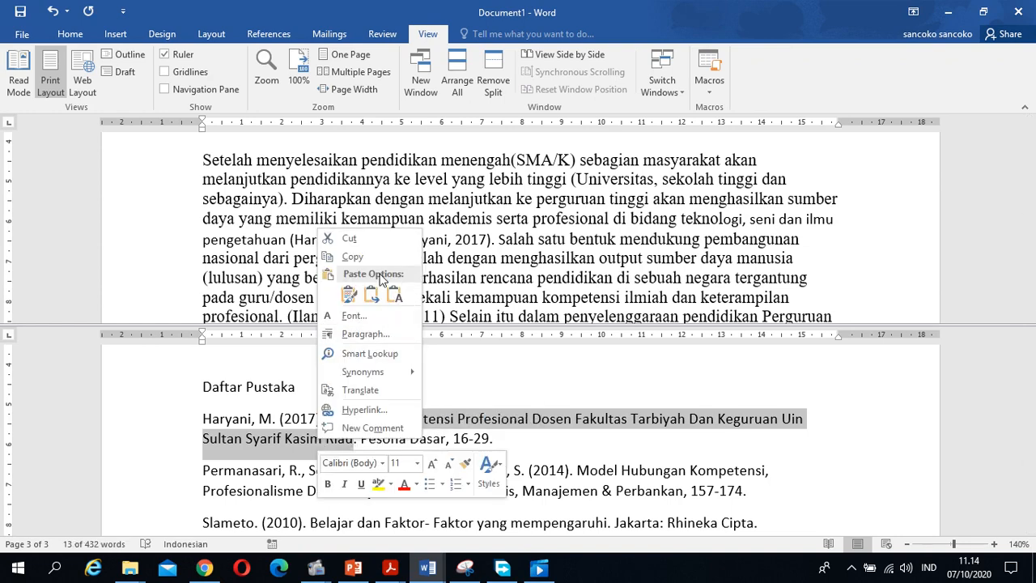
click(380, 258)
Switch to Chrome and search Google for the copied title "Analisis Kompetensi Profesional Dosen Fakultas Tarbiyah Dan Keguruan Uin Sultan Syarif Kasim Riau"
click(205, 569)
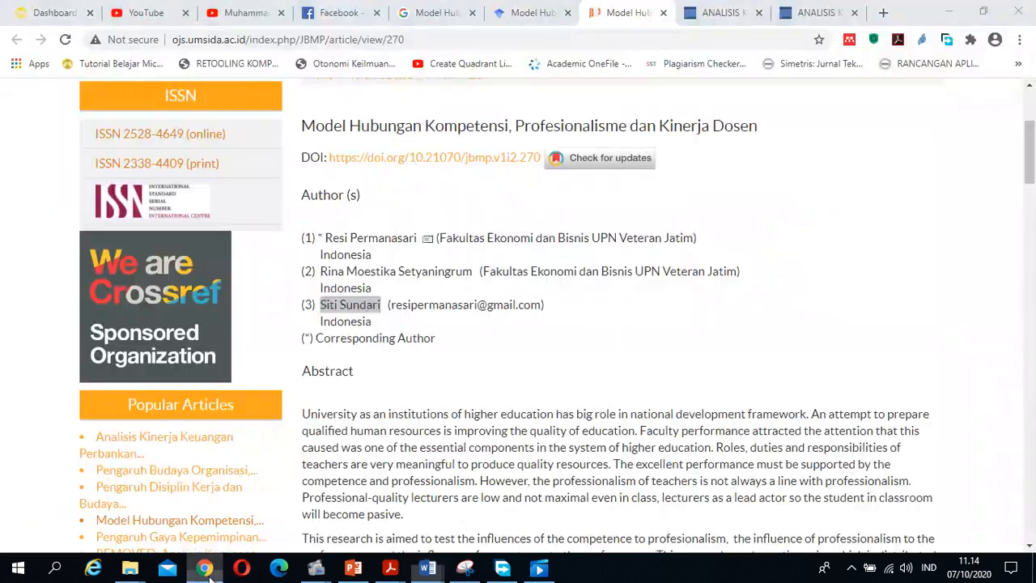
click(449, 11)
click(321, 119)
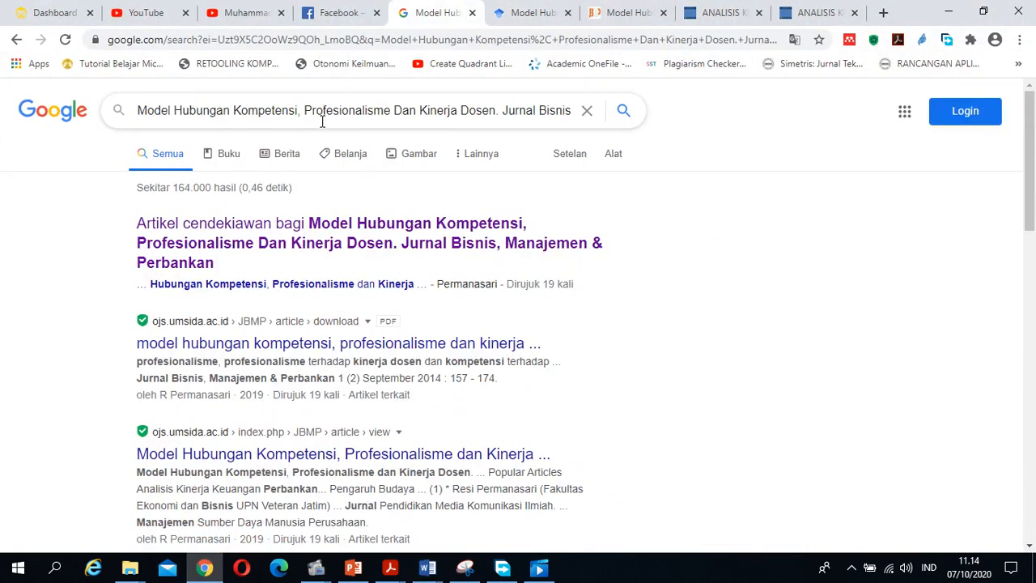
key(ctrl+v)
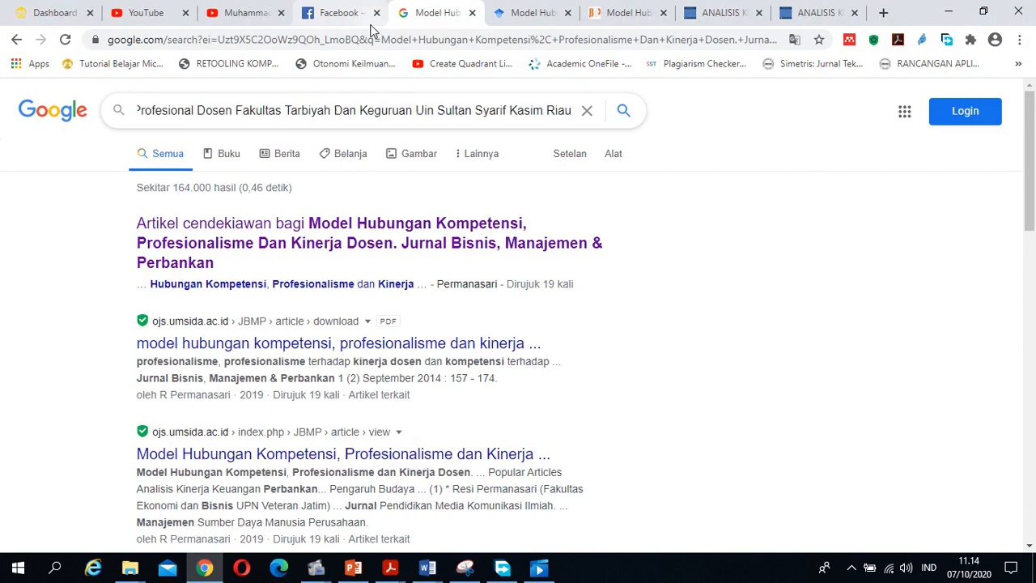
key(ctrl+a)
key(BackSpace)
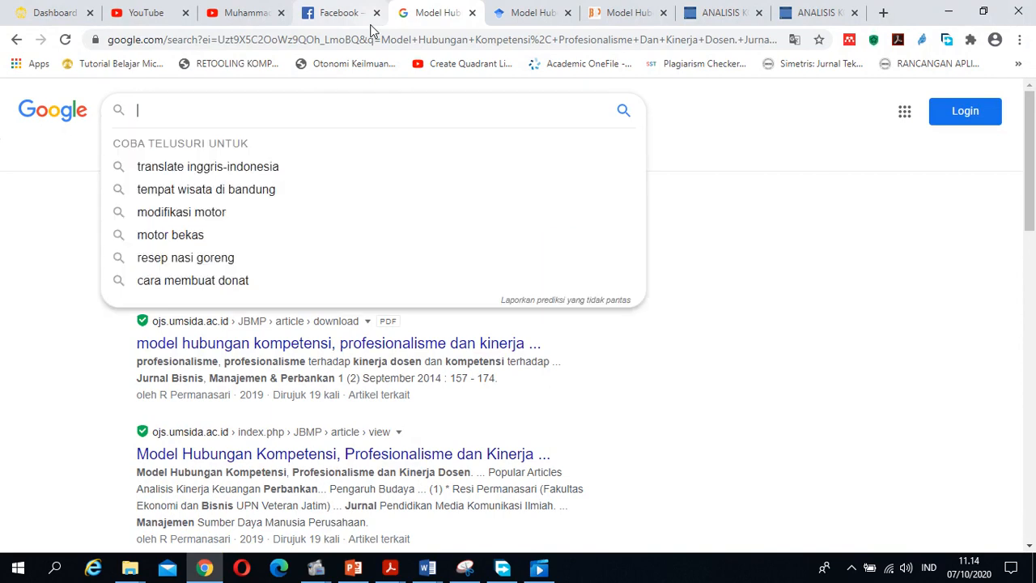
key(ctrl+v)
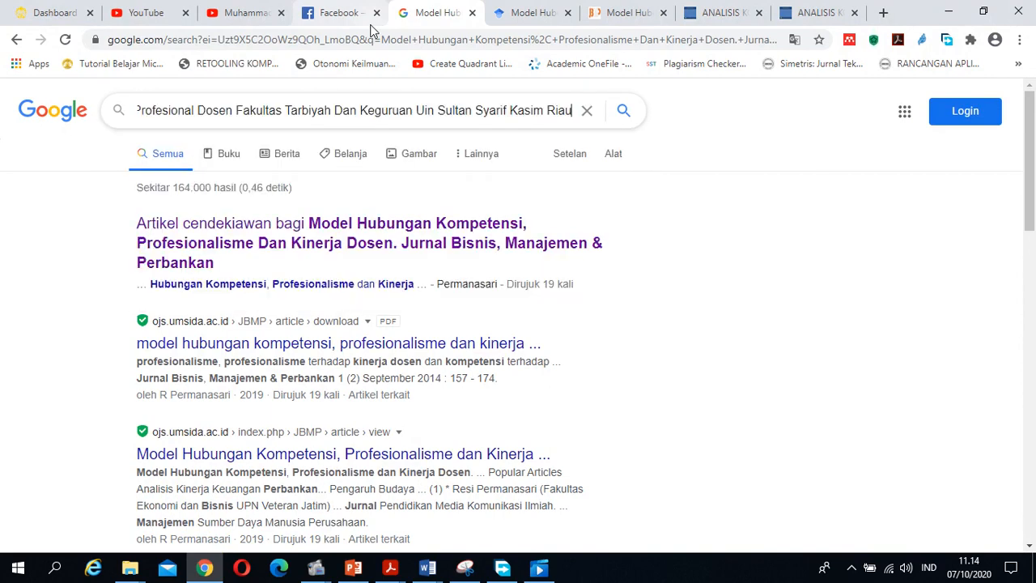
key(Return)
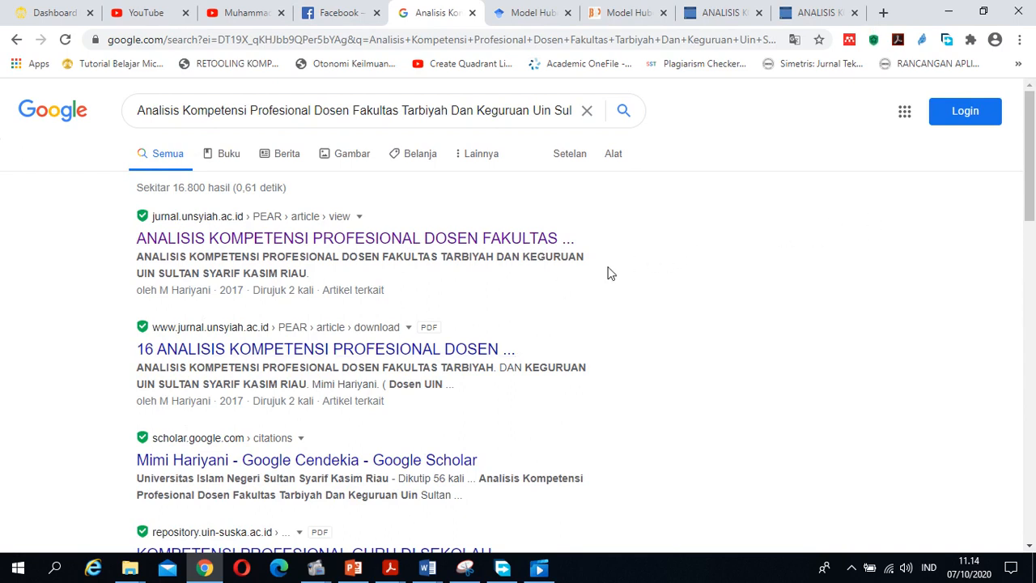
scroll(609, 273, down, 1)
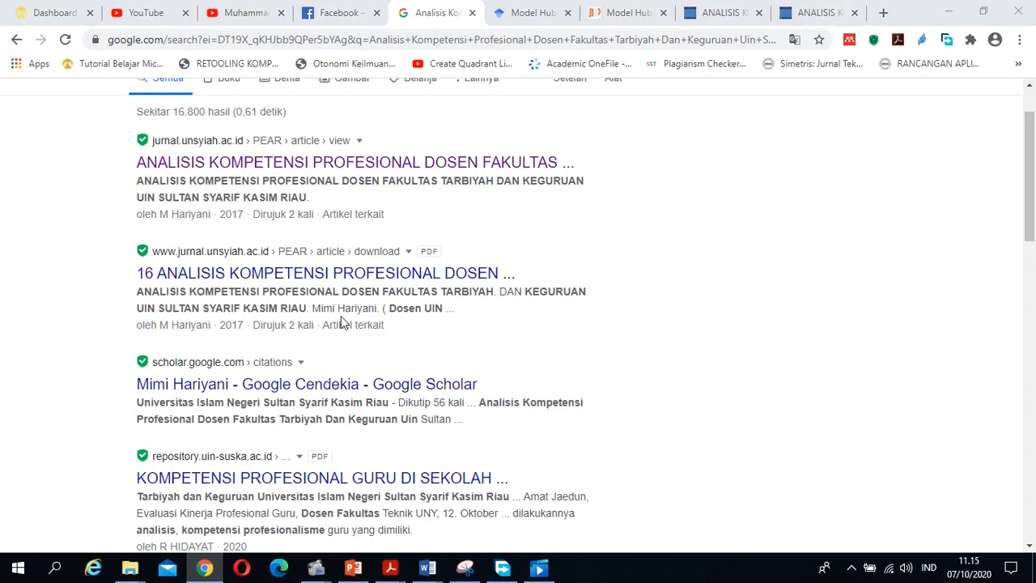
Back in the Word document, delete the first of the two identical 2017 citations after "pengetahuan"
key(alt+Tab)
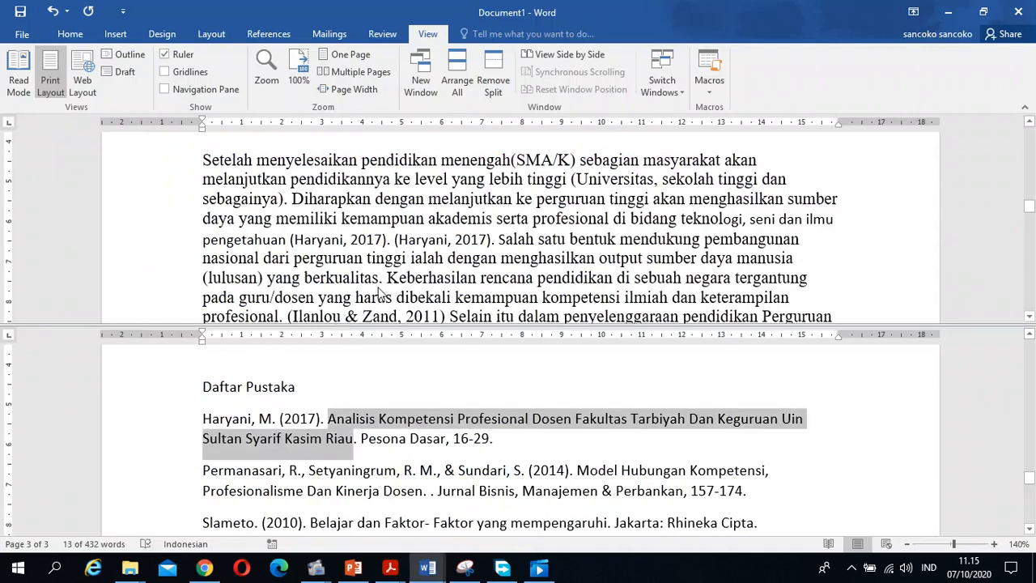
click(313, 236)
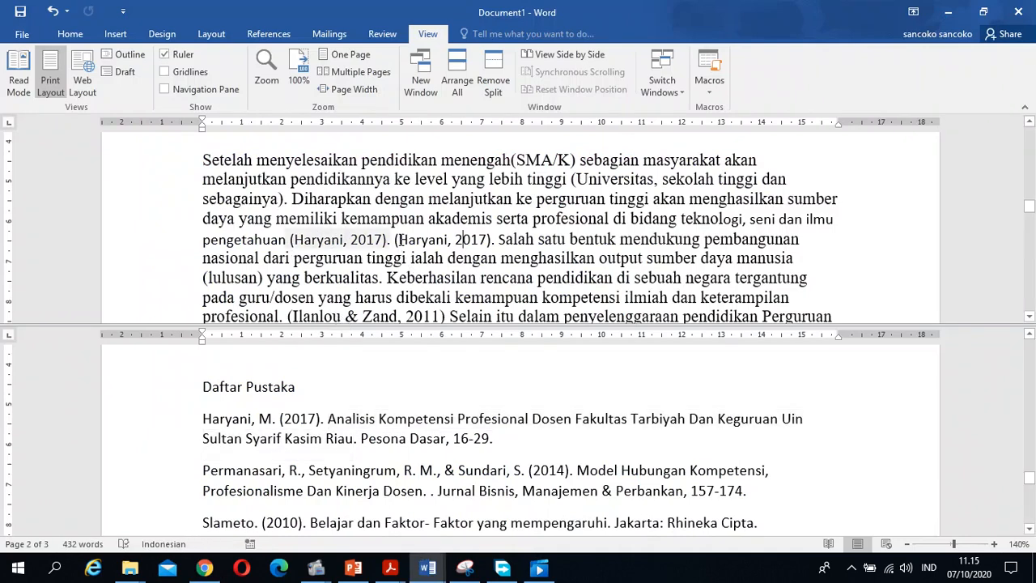
click(389, 238)
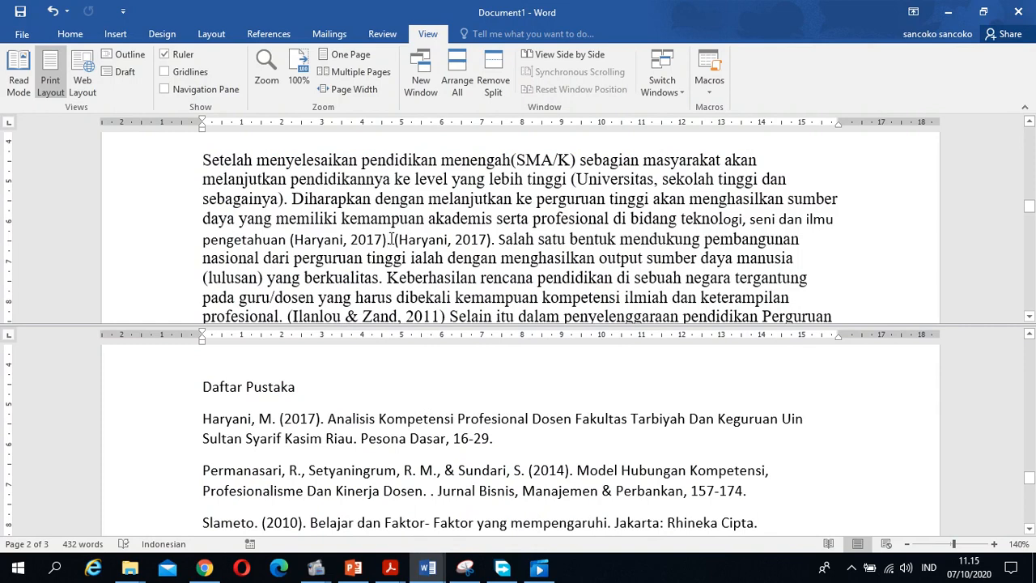
drag(391, 238, 285, 239)
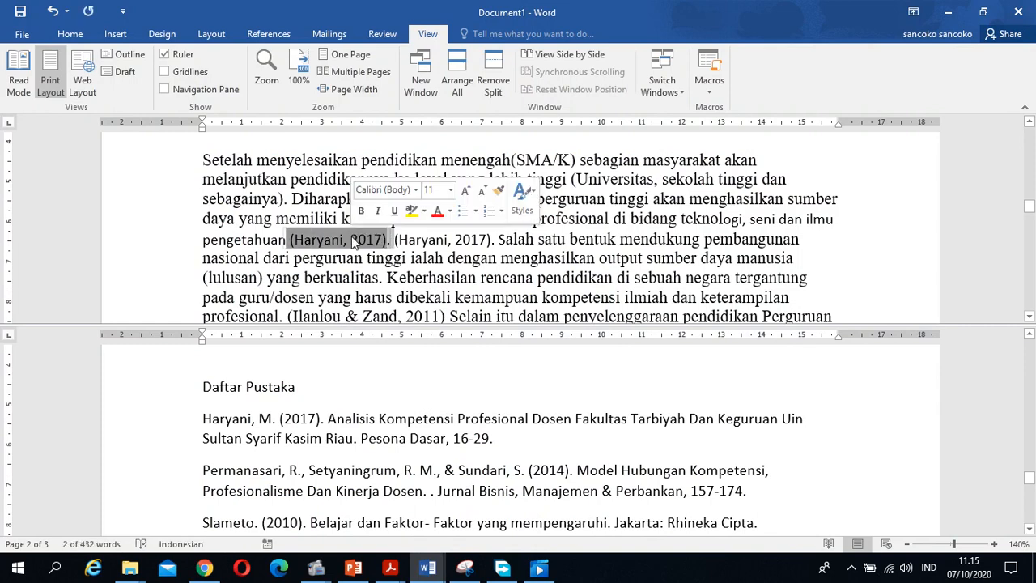
key(Delete)
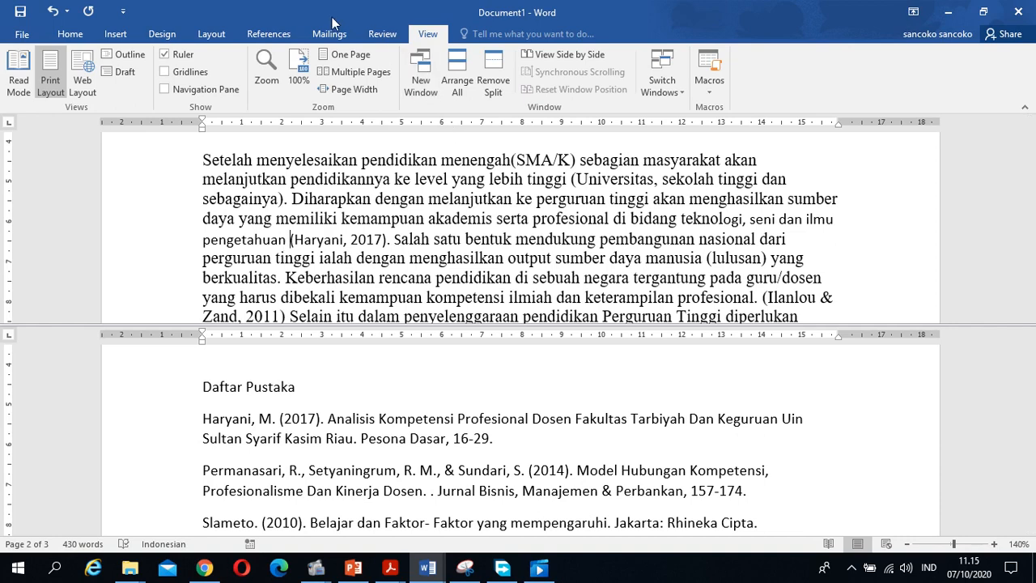
Start adding a new citation source in front of the remaining 2017 citation
click(278, 36)
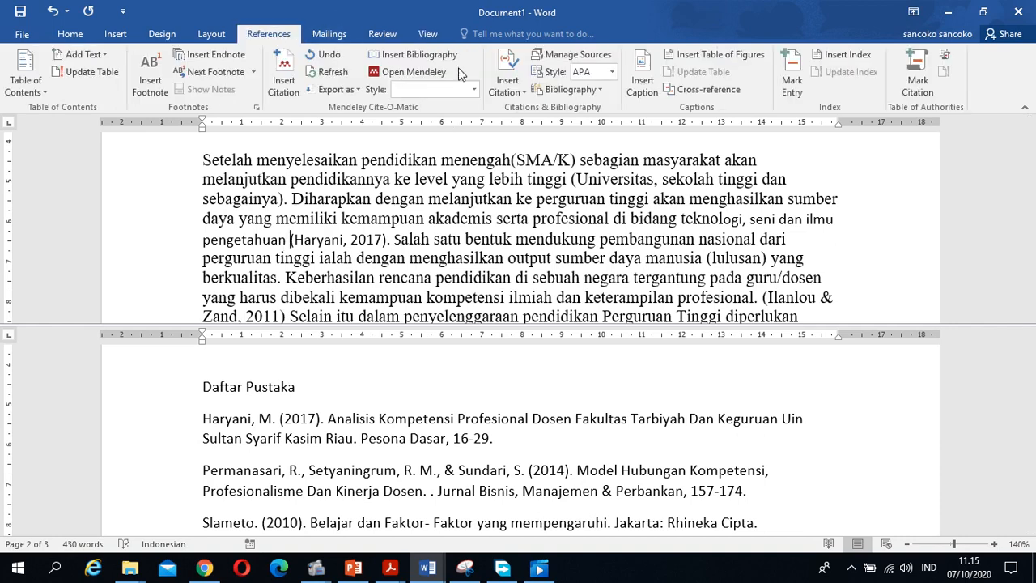
click(518, 92)
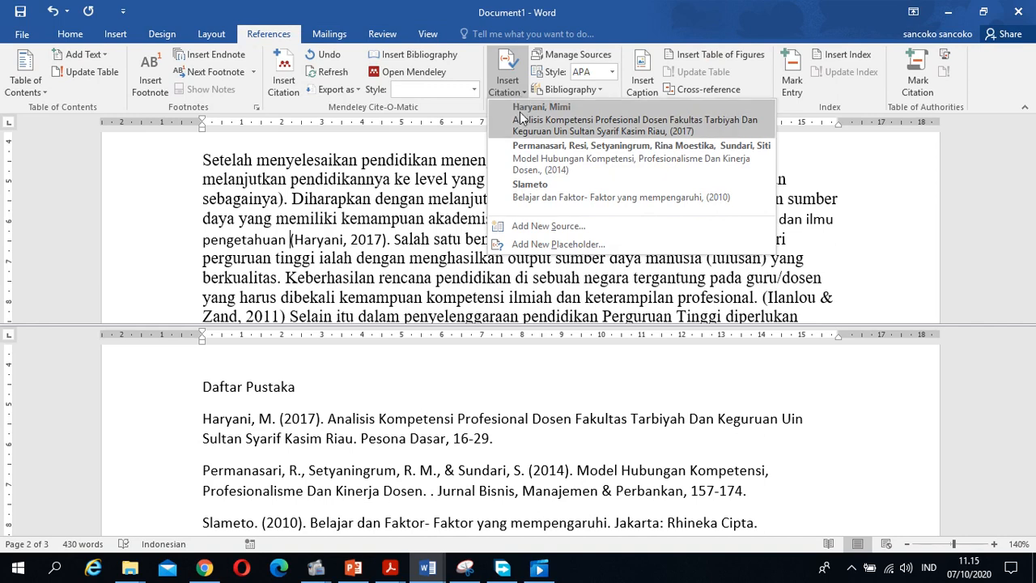
click(558, 228)
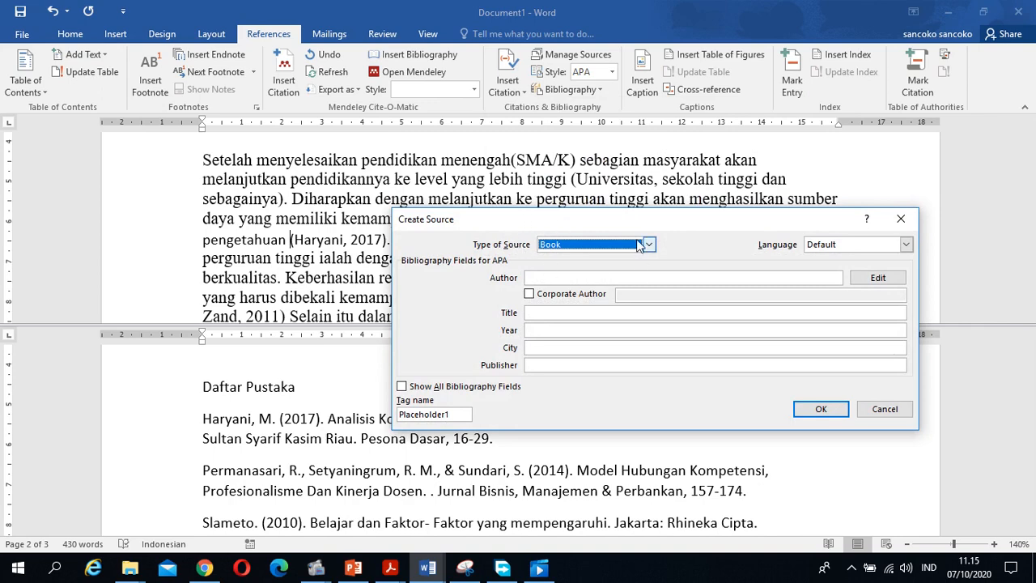
Open the jurnal.unsyiah.ac.id search result in a separate Chrome tab, view the article page, and return to Word
key(alt+Tab)
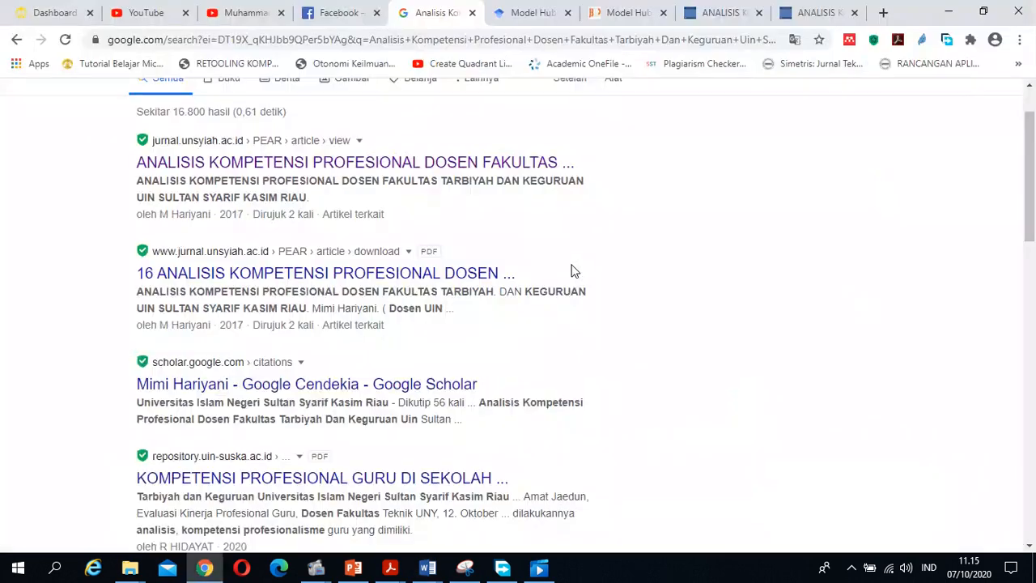
right_click(441, 161)
click(481, 169)
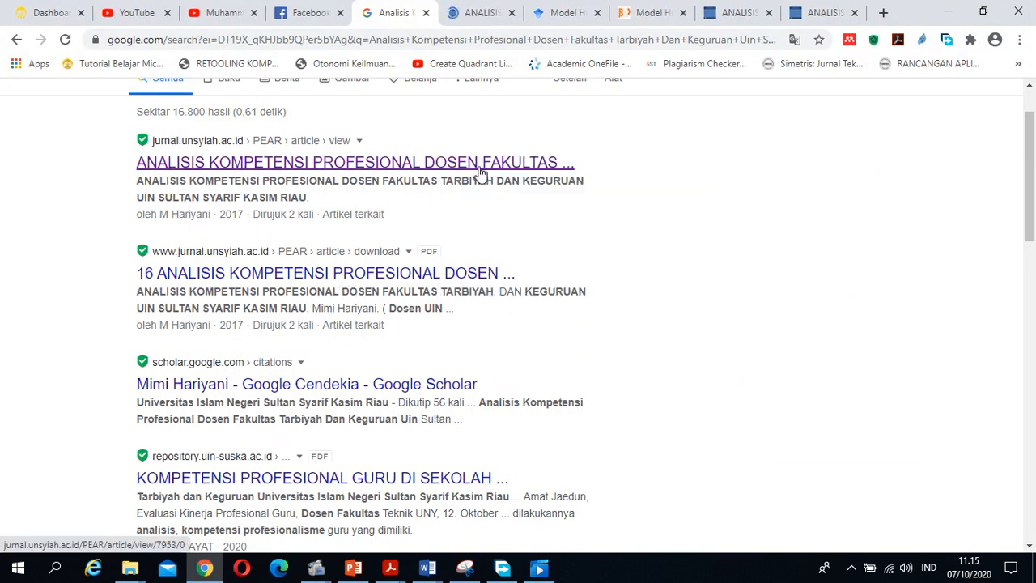
click(486, 13)
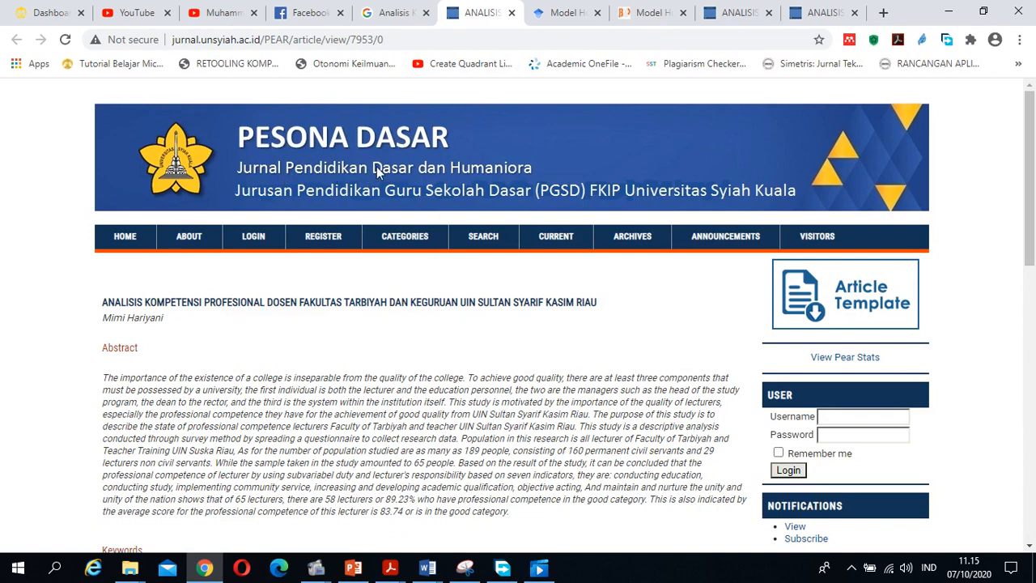
key(alt+Tab)
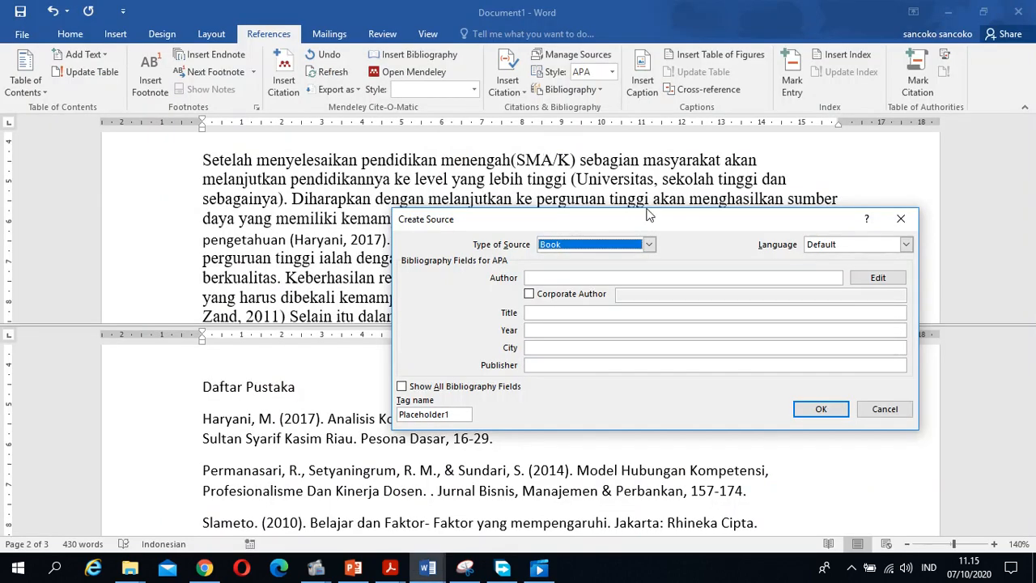
Set the new source's type to Journal Article and enter the author's full name
click(649, 243)
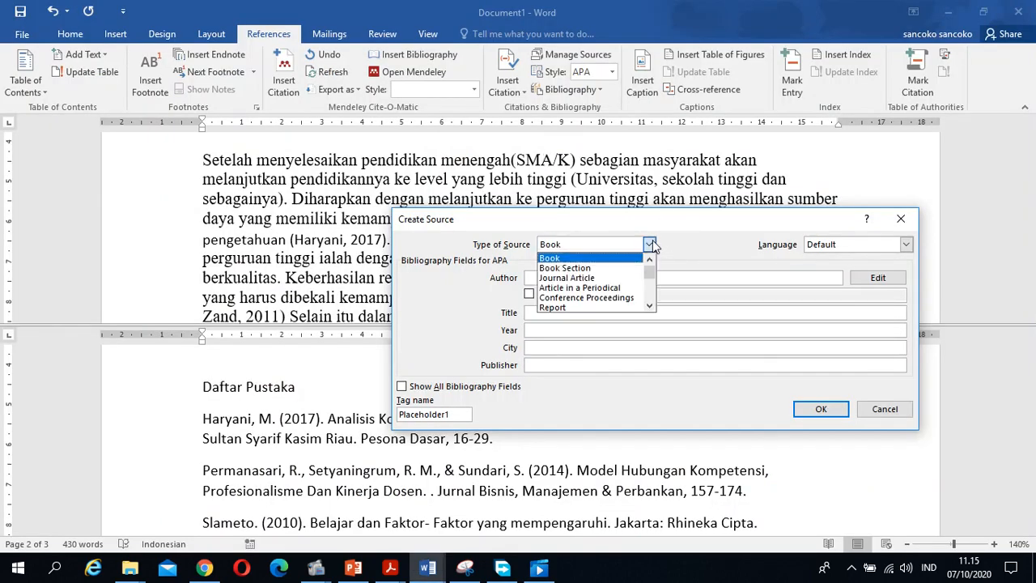
click(576, 278)
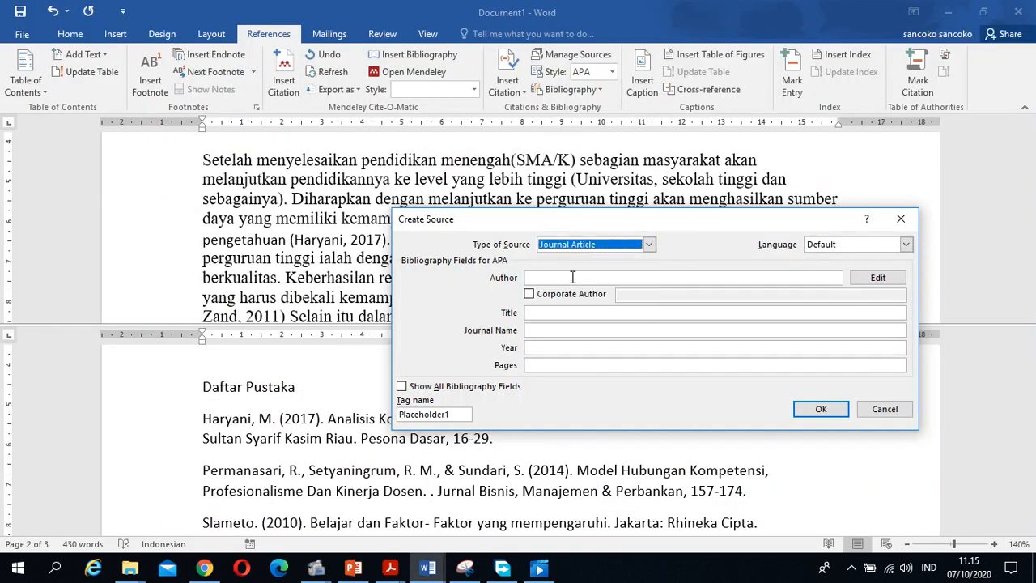
click(552, 278)
text(Mimi Haryani)
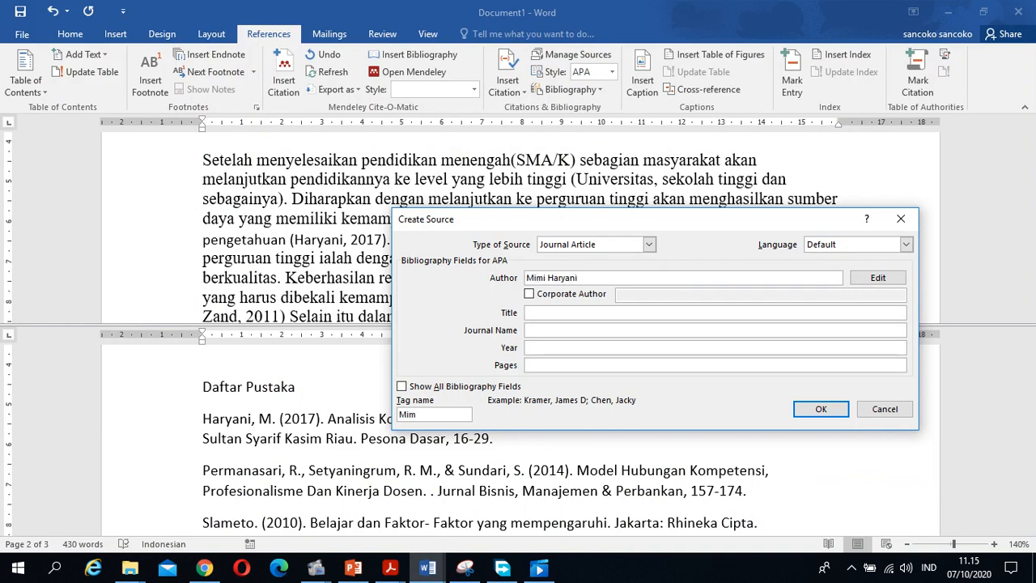
Fill in the source's title with the article title copied from the Pesona Dasar web page
click(584, 314)
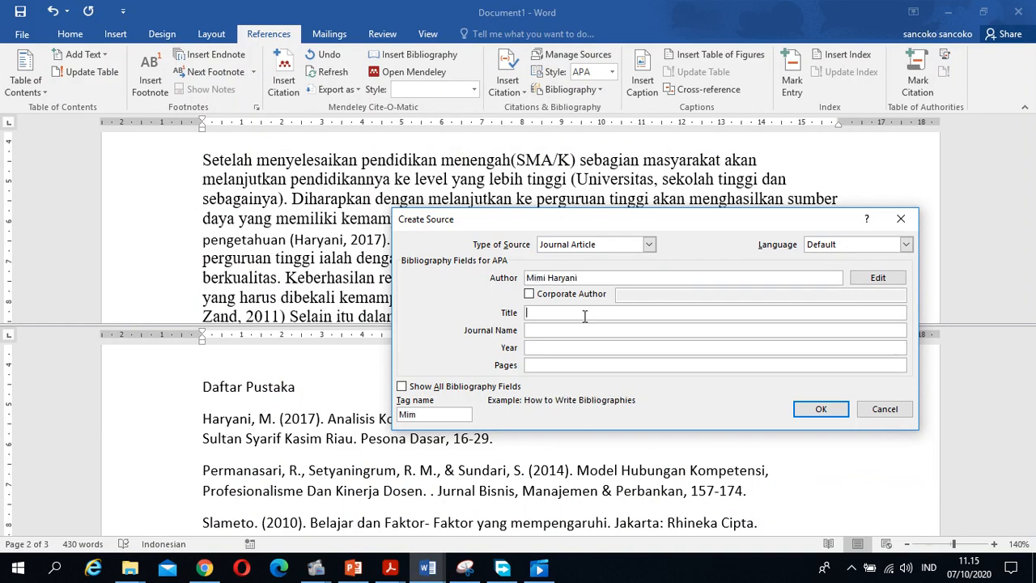
click(321, 488)
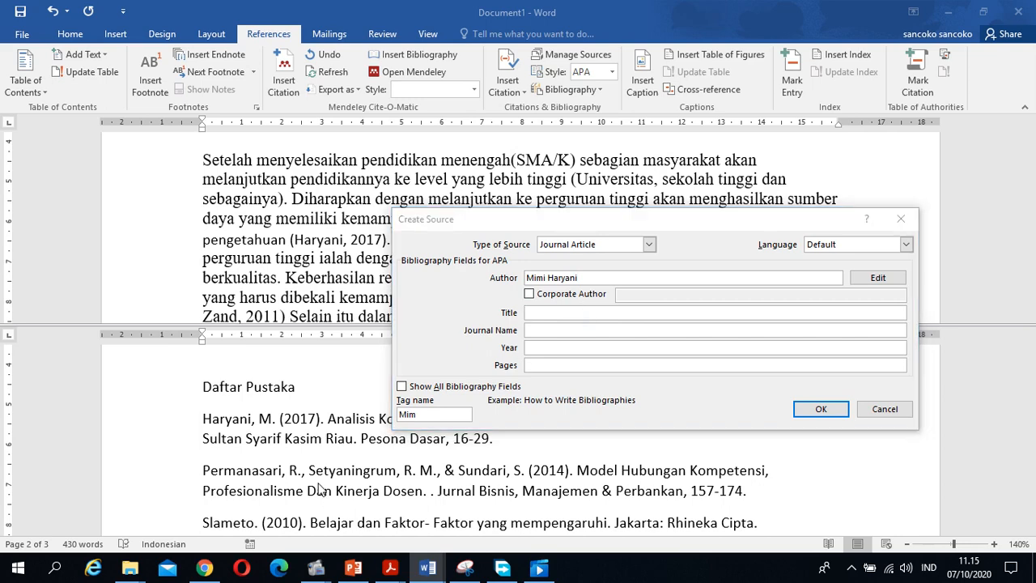
key(alt+Tab)
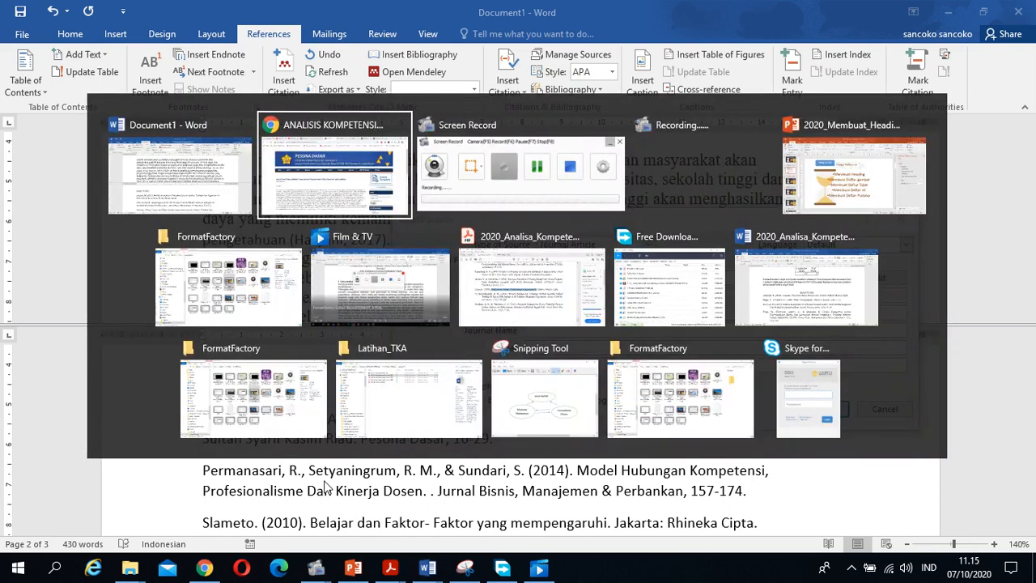
click(334, 203)
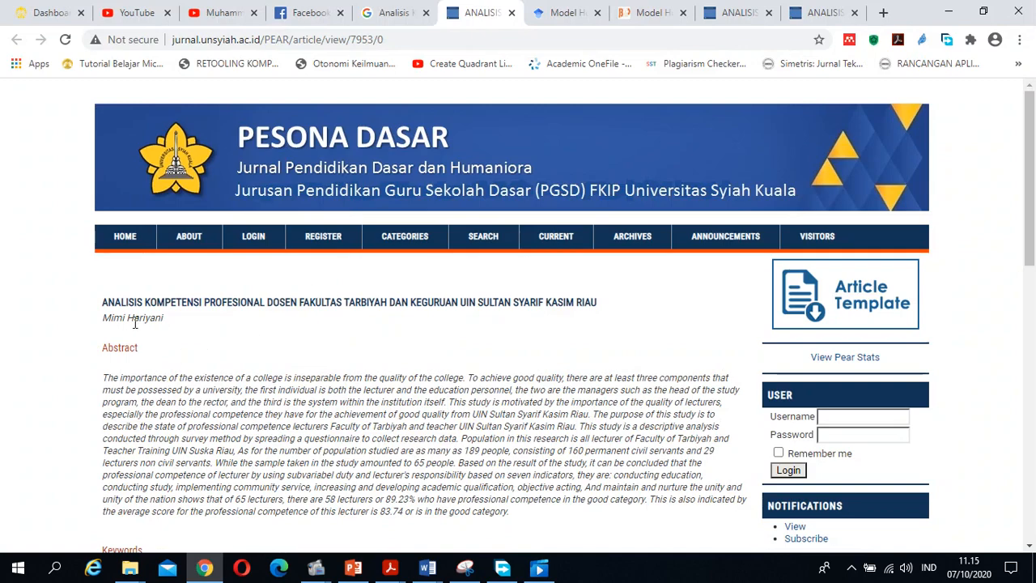
drag(104, 301, 607, 305)
key(ctrl+c)
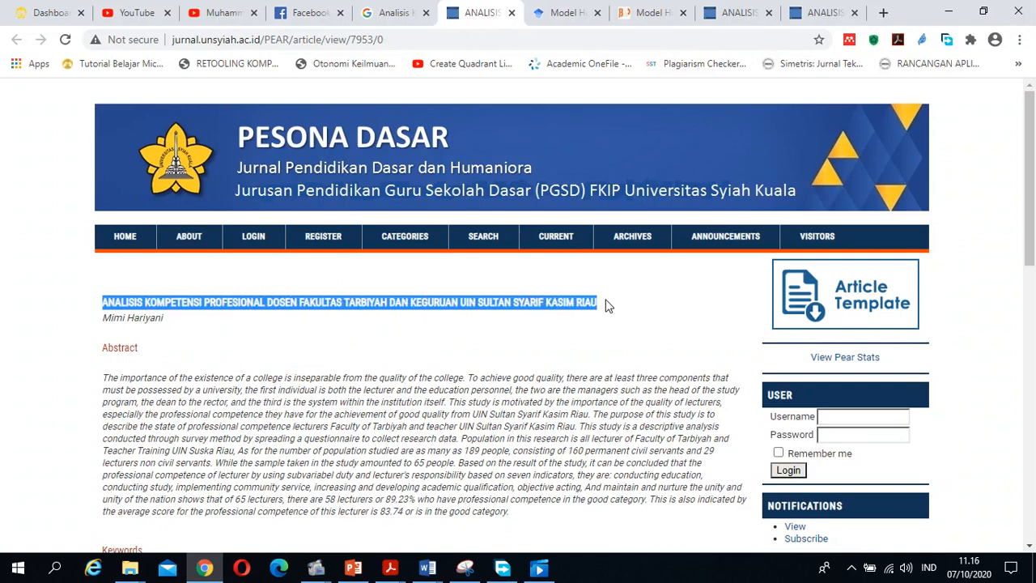
key(alt+Tab)
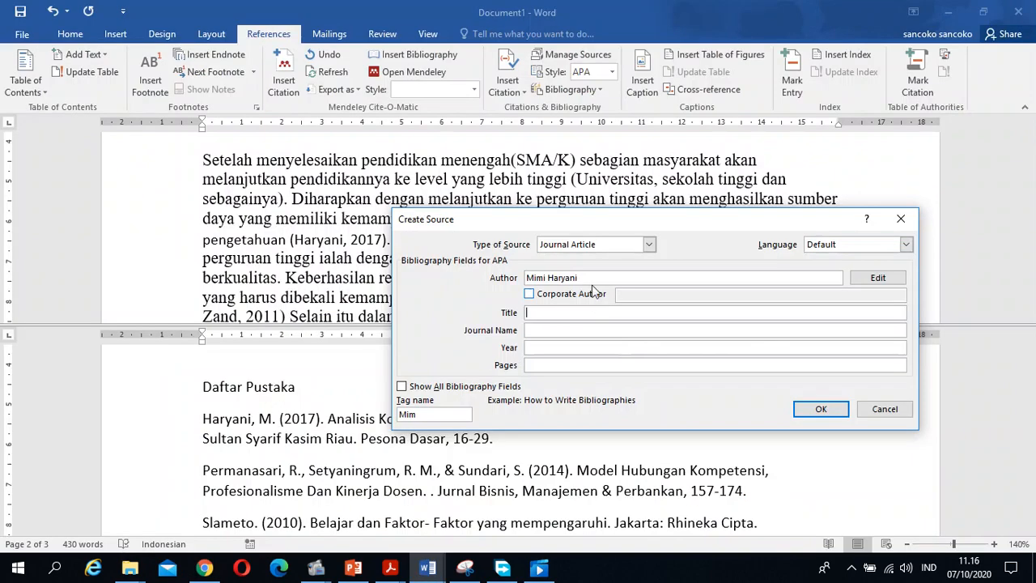
key(ctrl+v)
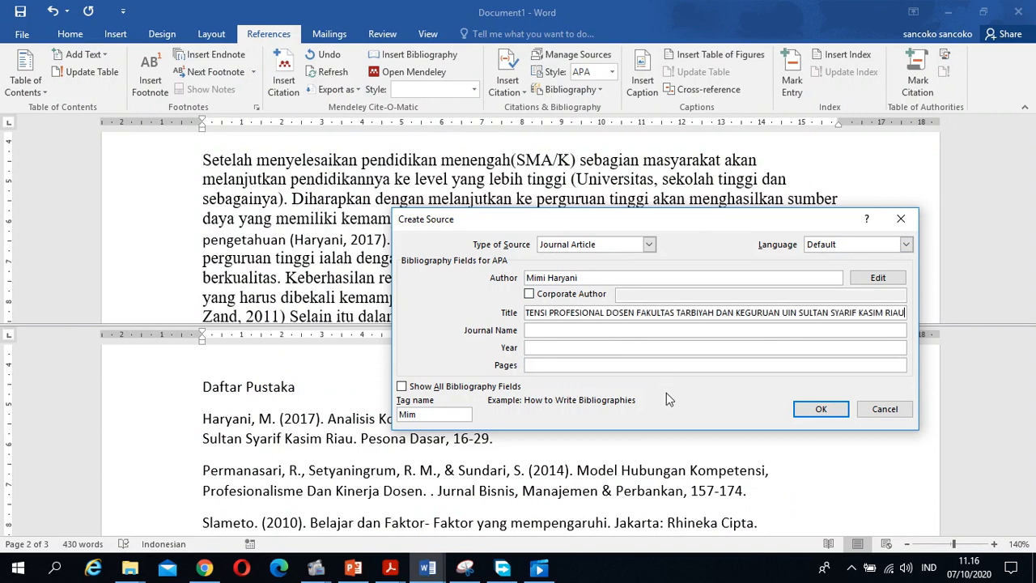
Enter "Jurnal Pesona Dasar" as the source's journal name
click(568, 330)
text(Ju)
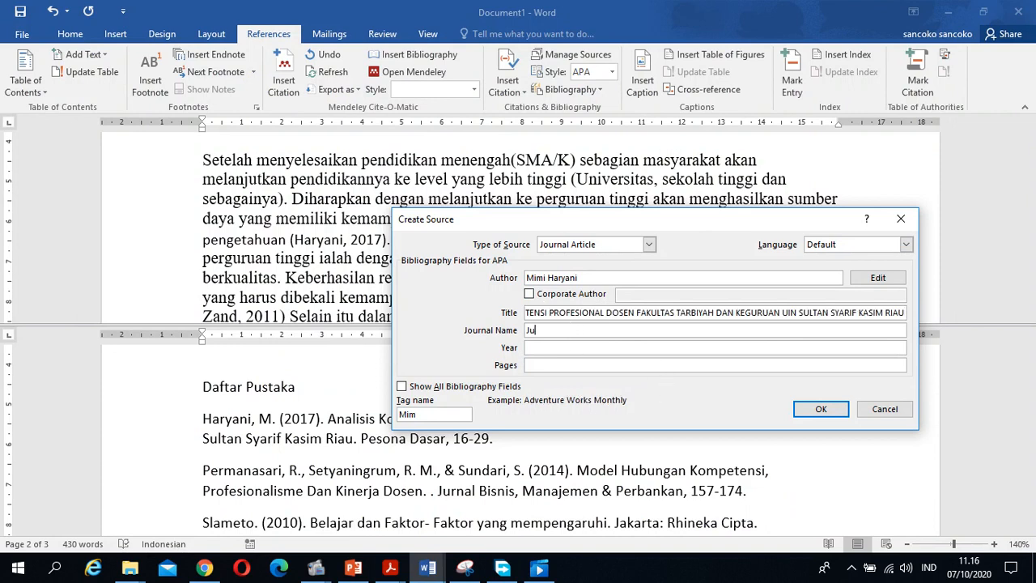
text(rnal Pesona da)
key(BackSpace)
key(BackSpace)
text(Dasra)
Open the article's full-text PDF page in Chrome and switch to the download list in Free Download Manager
key(alt+Tab)
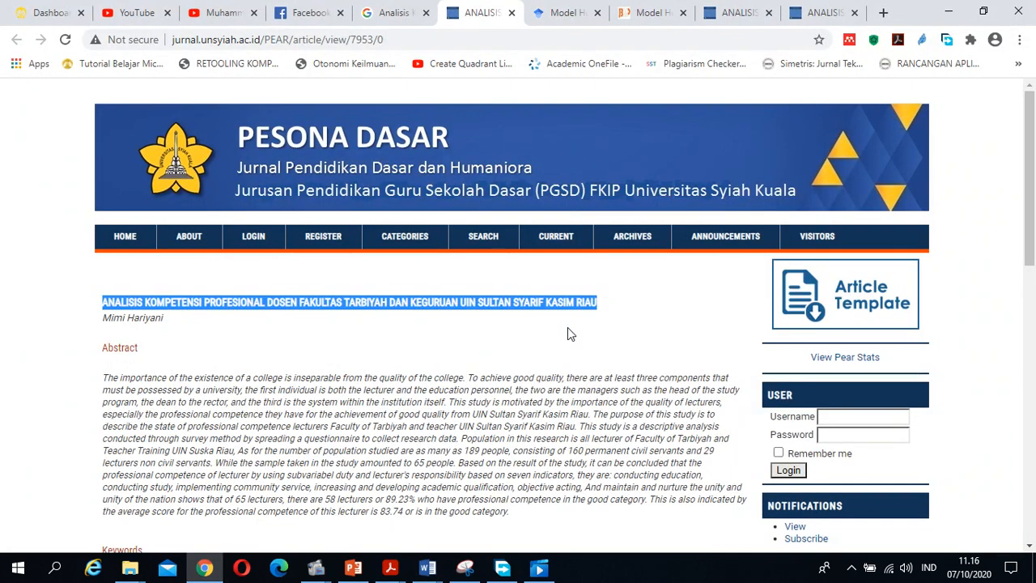
scroll(635, 327, down, 4)
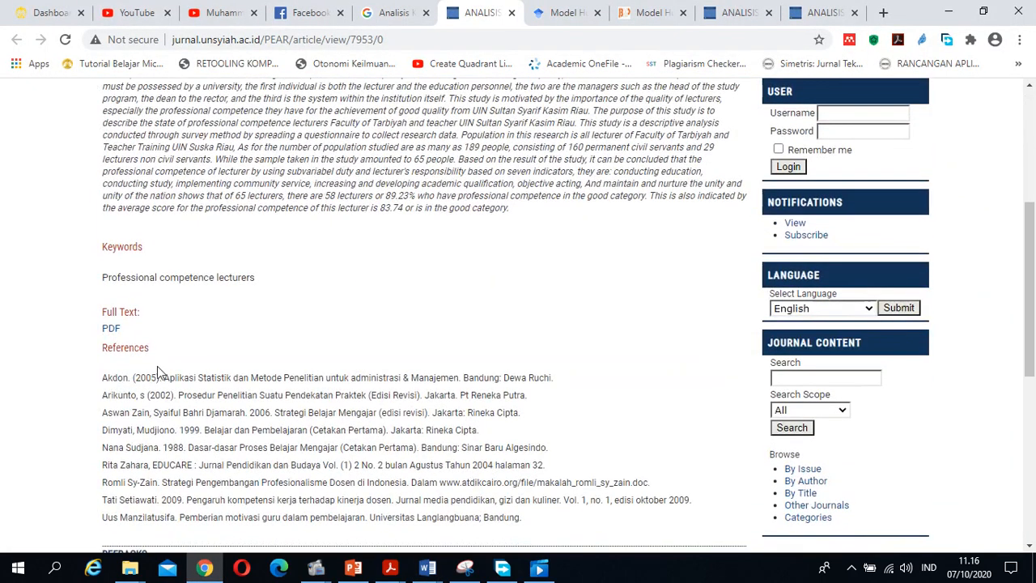
click(110, 328)
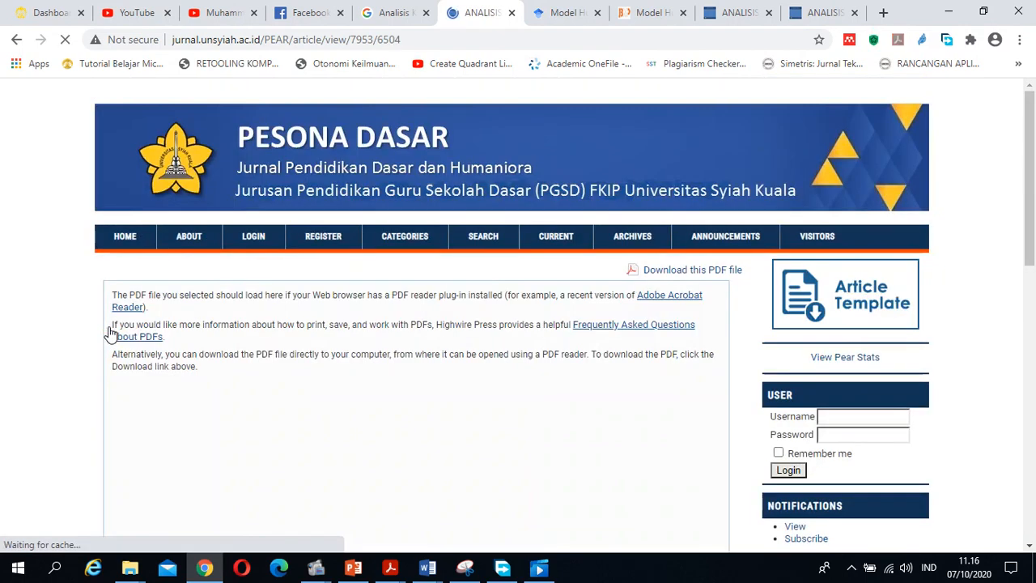
scroll(606, 299, down, 1)
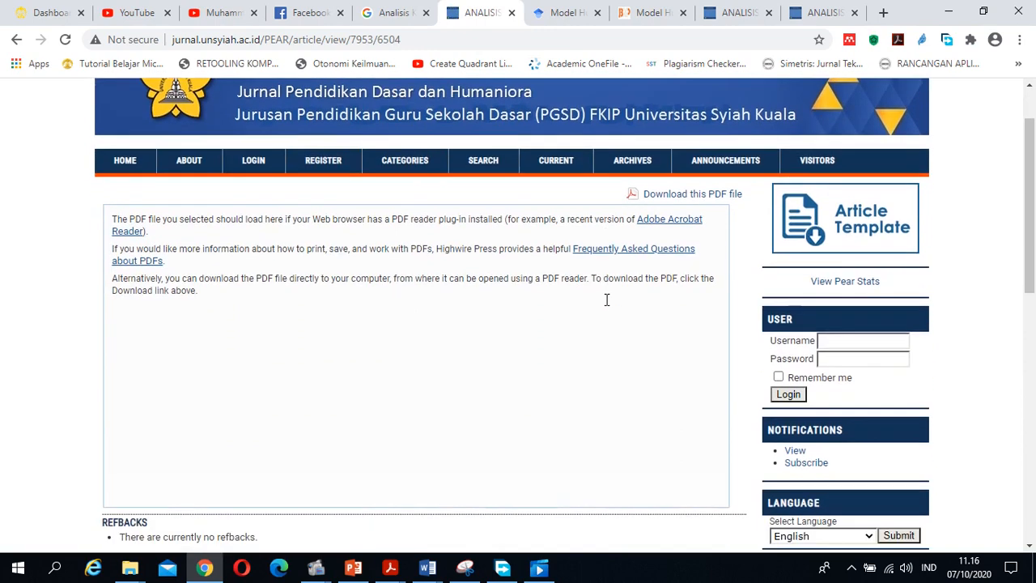
click(510, 558)
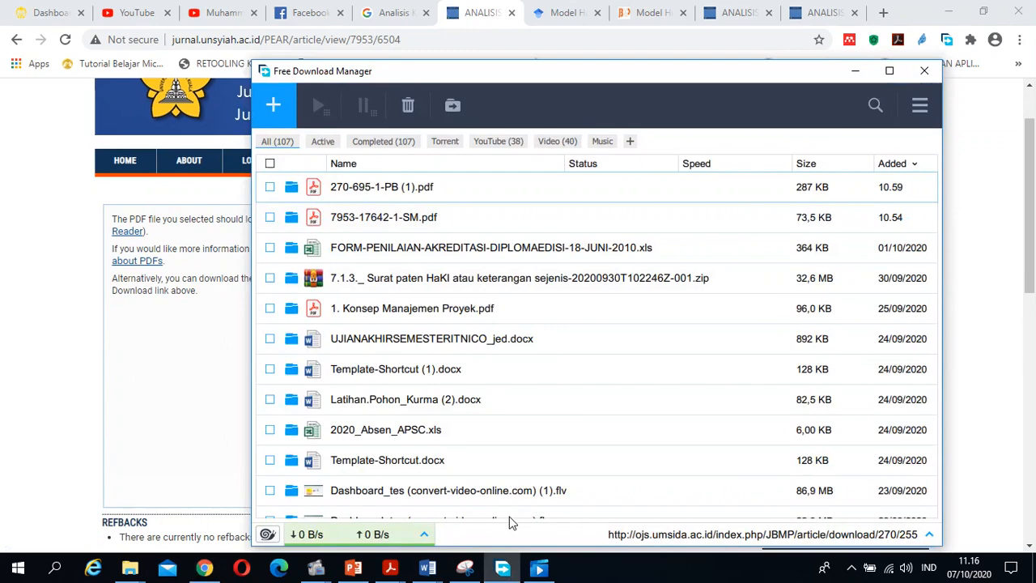
click(407, 229)
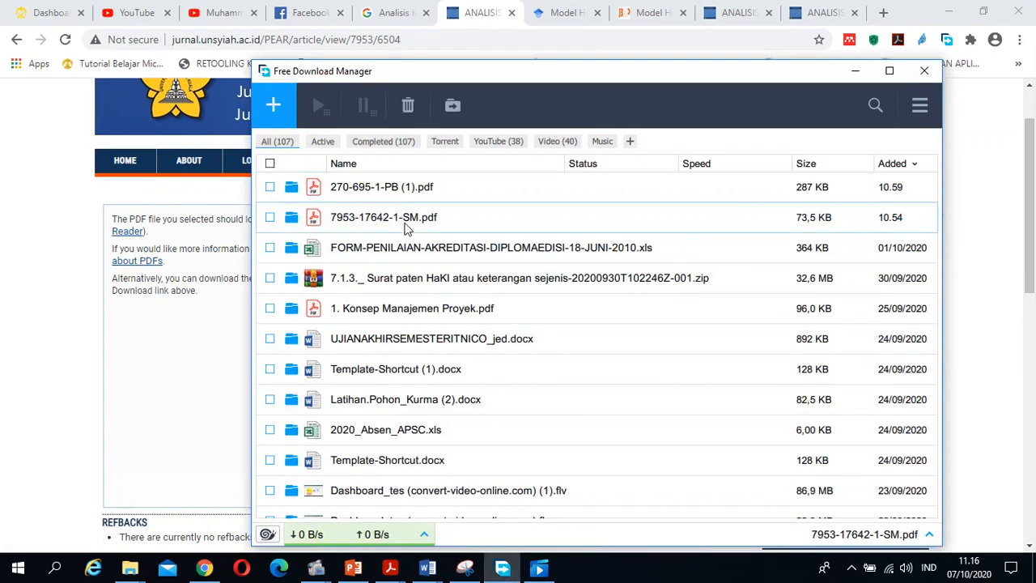
double_click(406, 229)
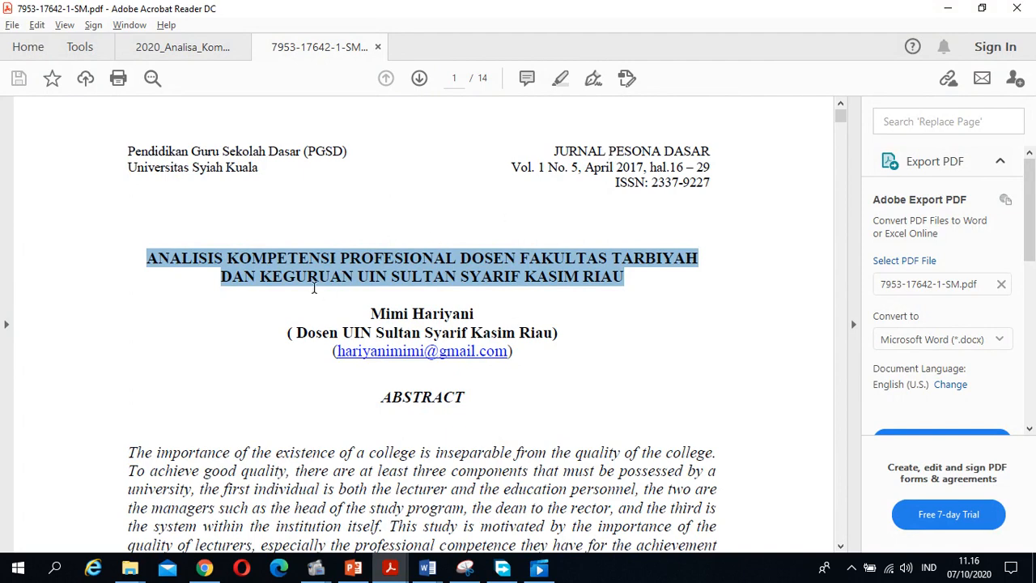
key(alt+Tab)
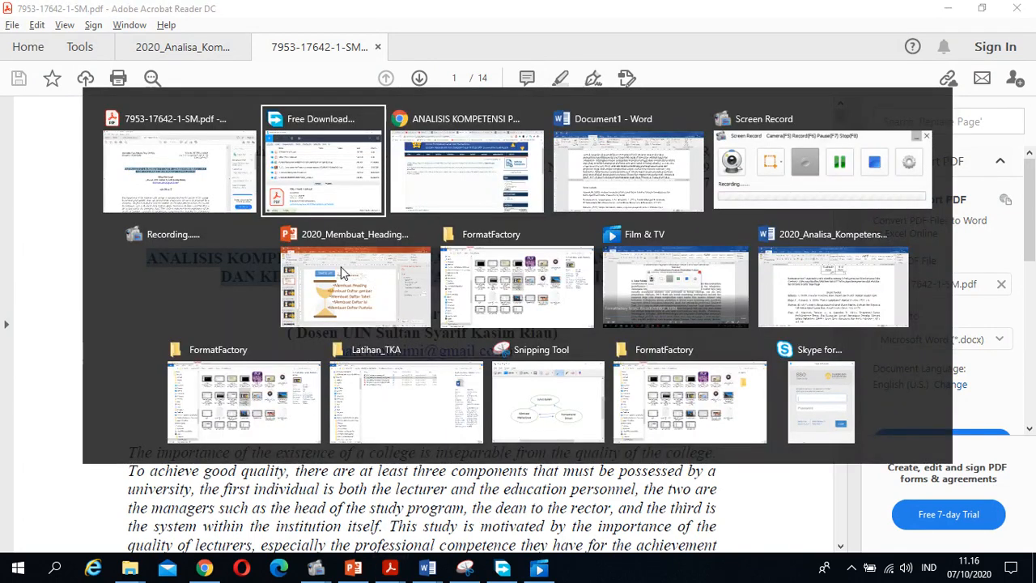
key(alt+Tab)
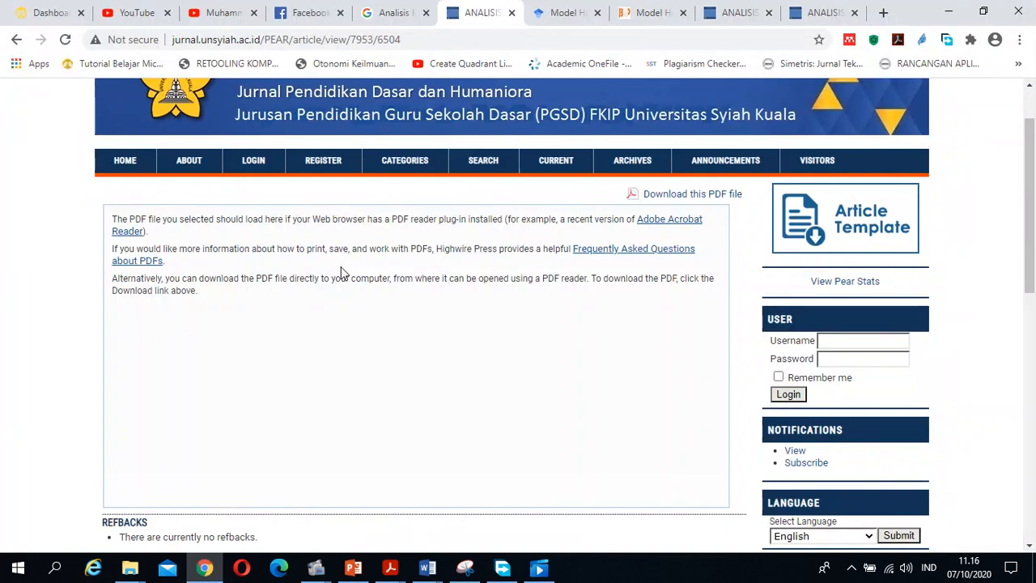
key(alt+Tab)
key(alt+Tab)
key(alt+Tab)
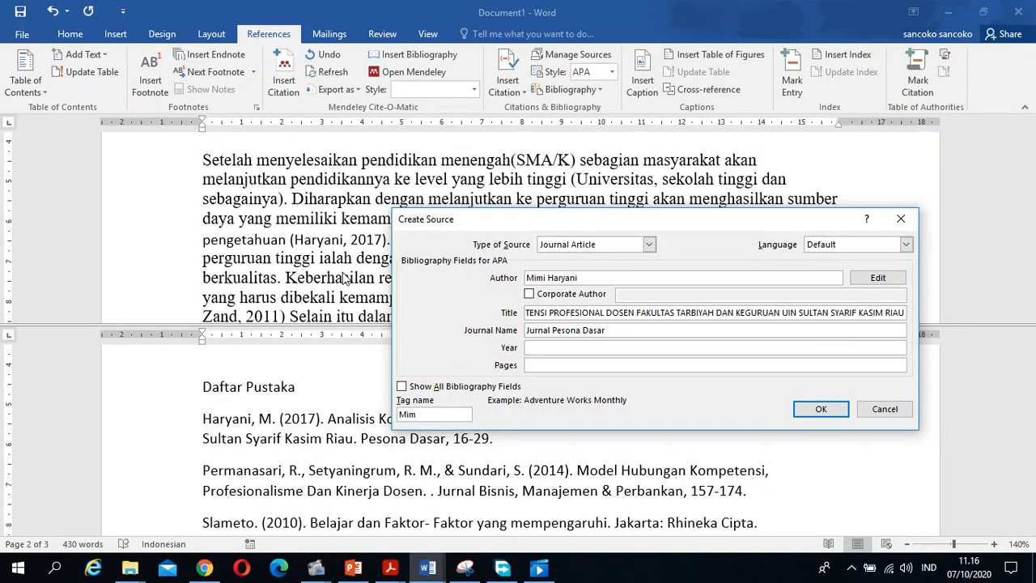
Set the new source's year to 2017 after checking the publication date in the article's PDF
click(539, 349)
key(alt+Tab)
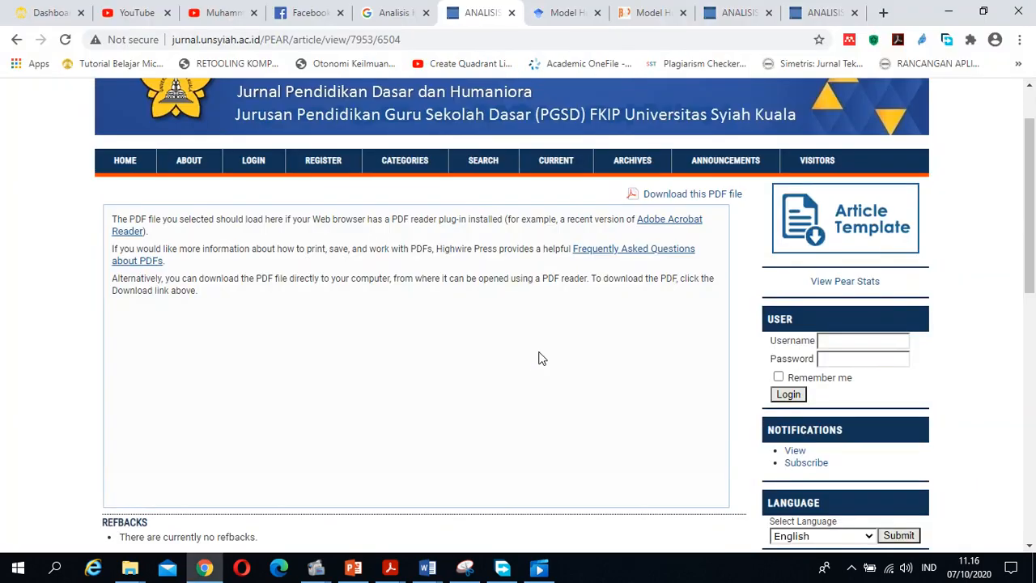
key(alt+Tab)
key(alt+Tab)
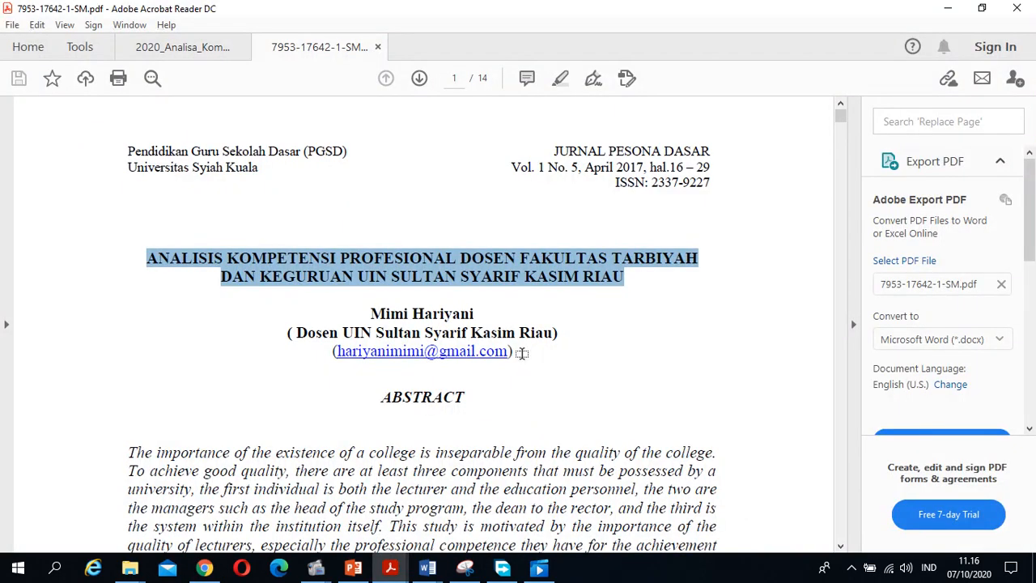
key(alt+Tab)
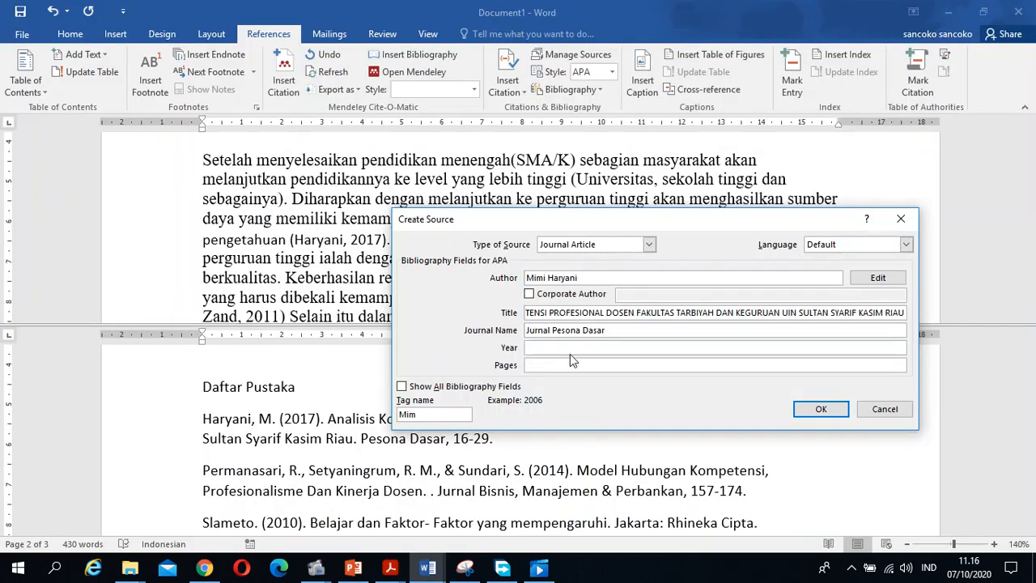
text(2017)
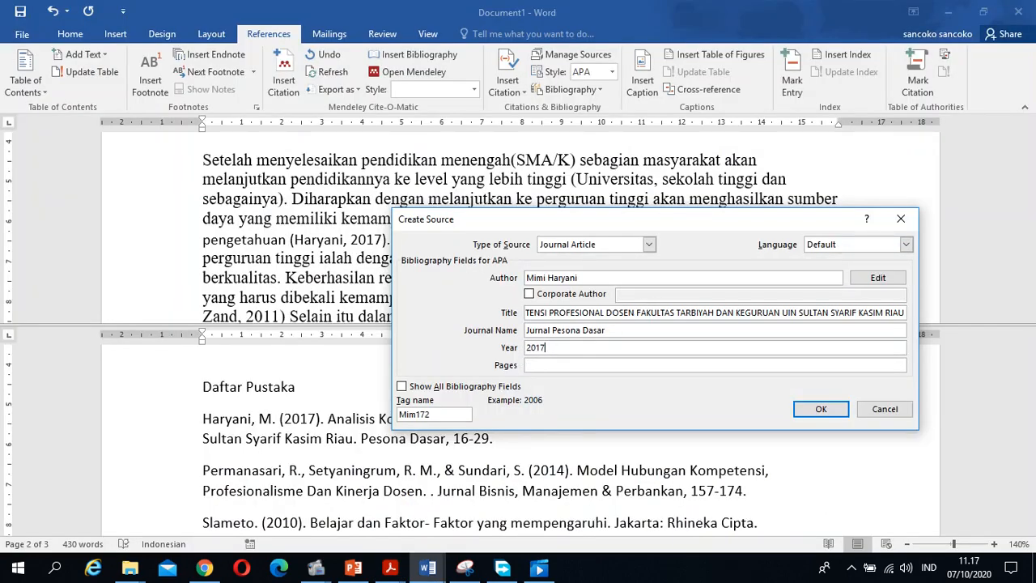
Set the source's pages to 16-29 and check the range against the PDF's header
key(alt+Tab)
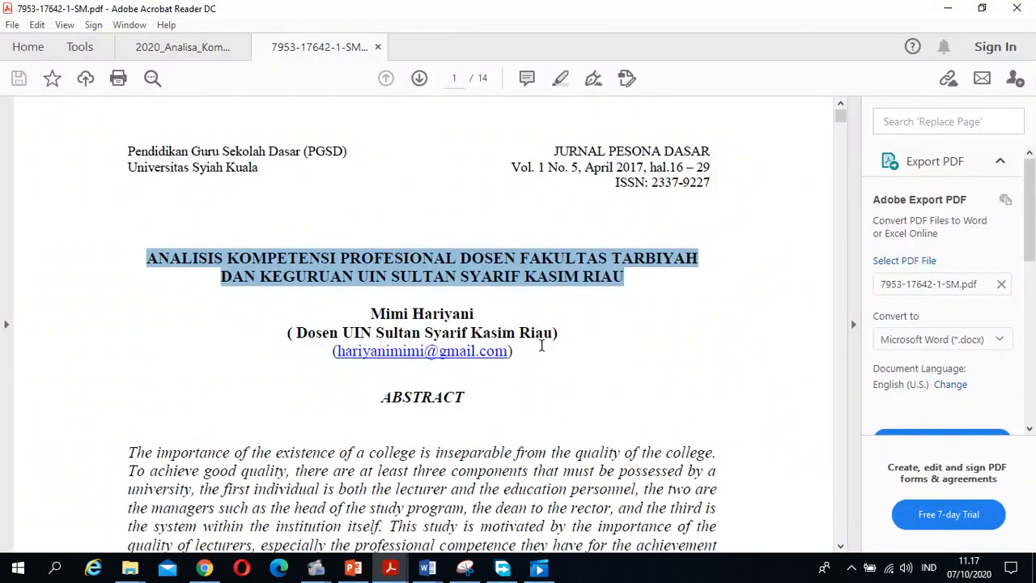
key(alt+Tab)
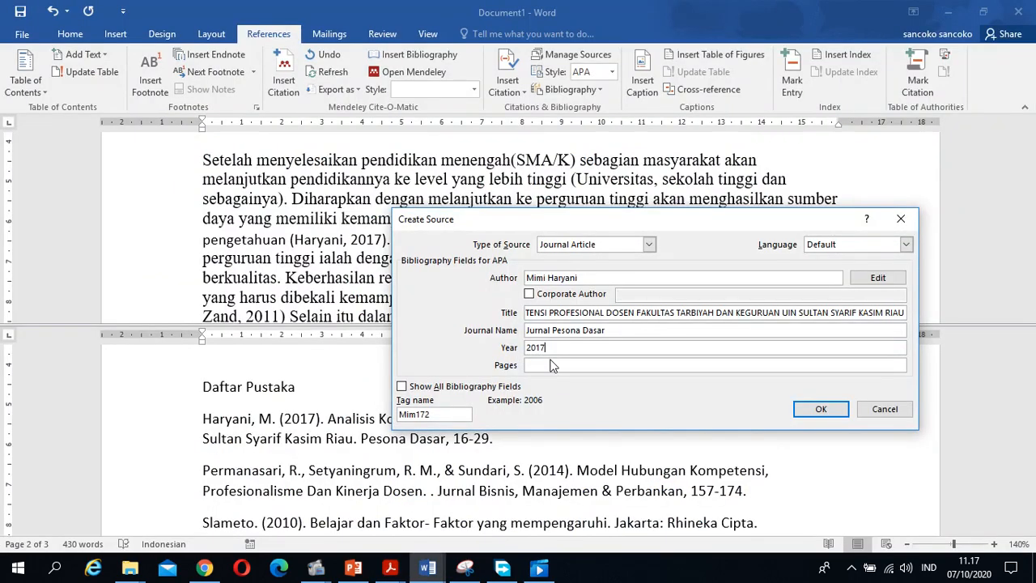
click(552, 365)
text(16-29)
key(alt+Tab)
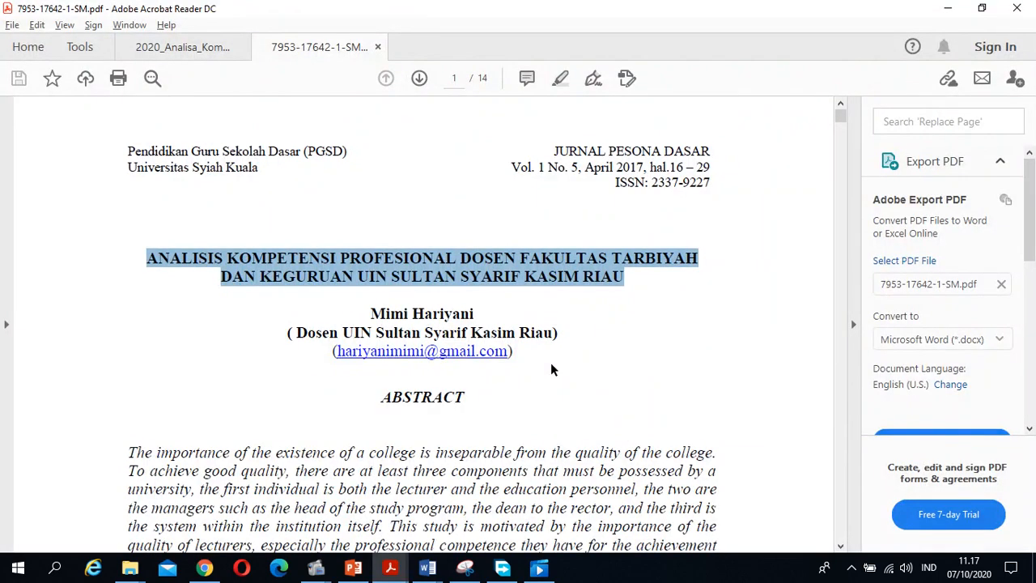
key(alt+Tab)
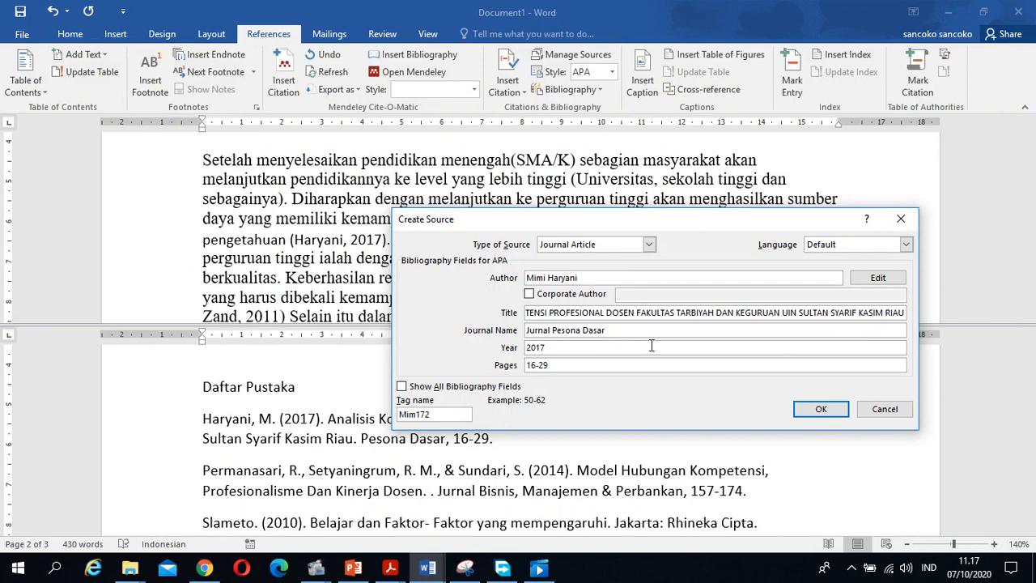
Copy the full uppercase title from the source form and discard the new source
click(623, 314)
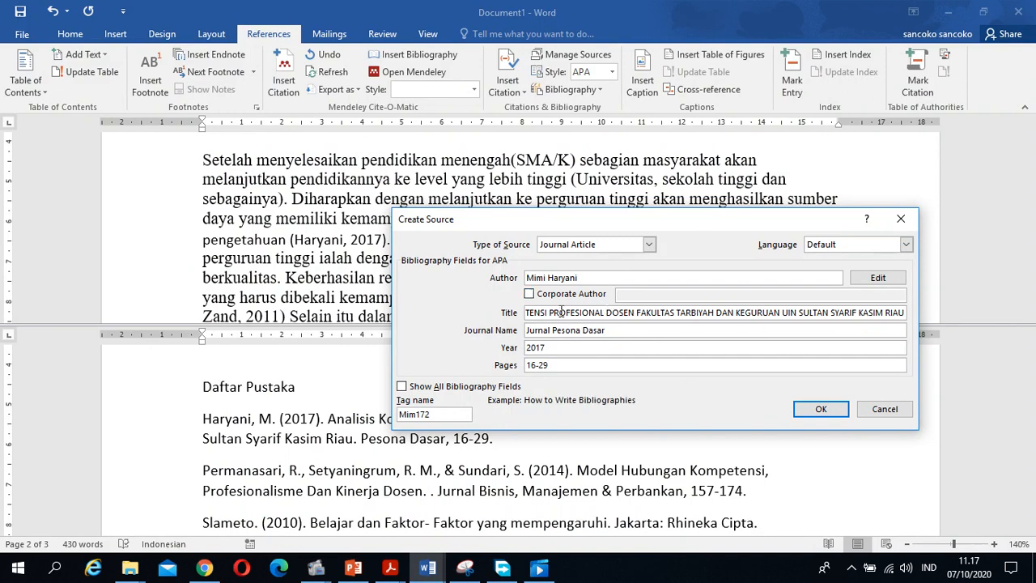
key(ctrl+a)
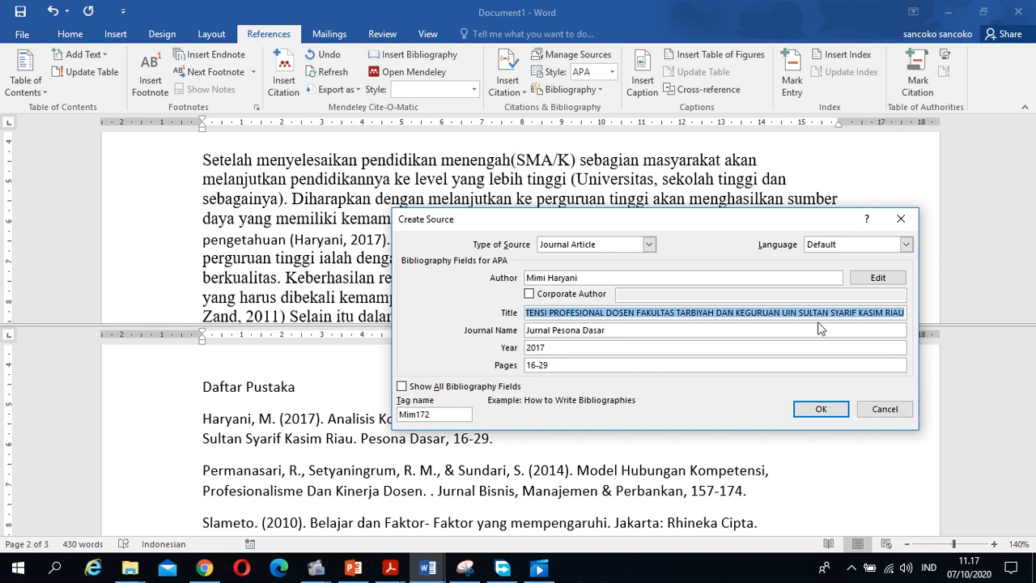
click(887, 416)
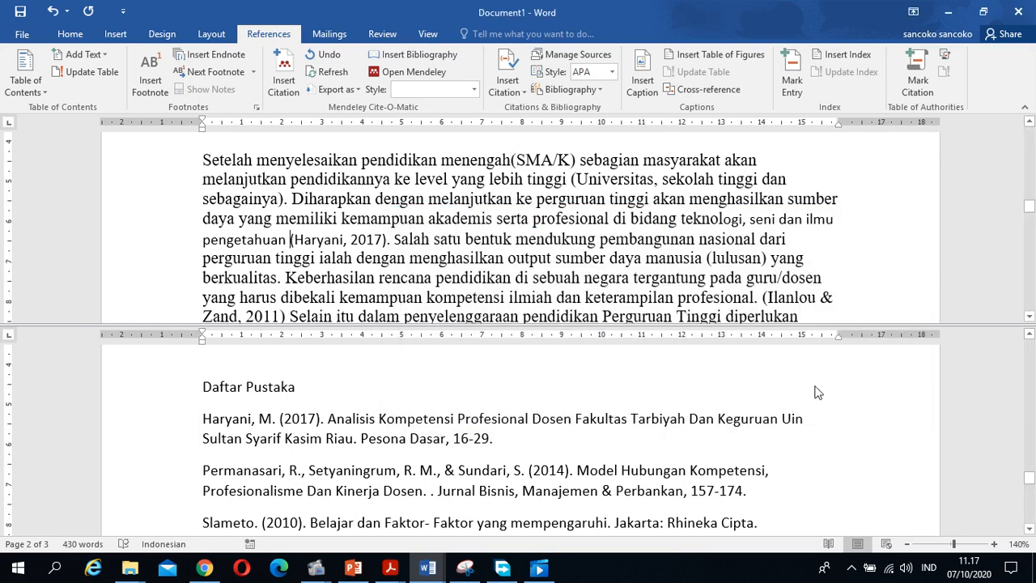
Paste the copied title after the 2017 plain-text citation and break the paragraph before "Salah satu bentuk"
click(395, 236)
key(ctrl+v)
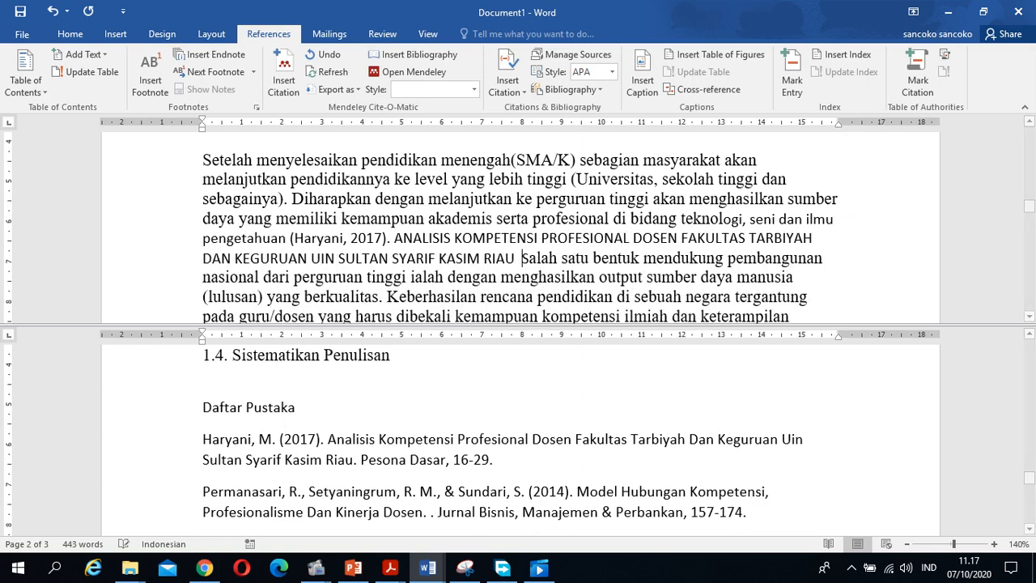
key(Return)
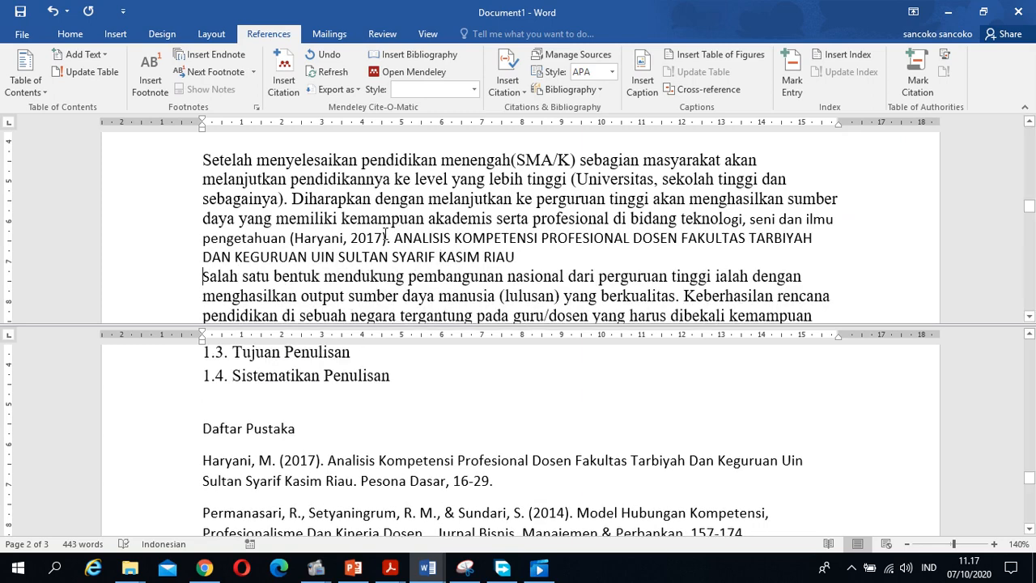
Change the pasted title to Capitalize Each Word and cut it out of the paragraph
drag(395, 238, 508, 257)
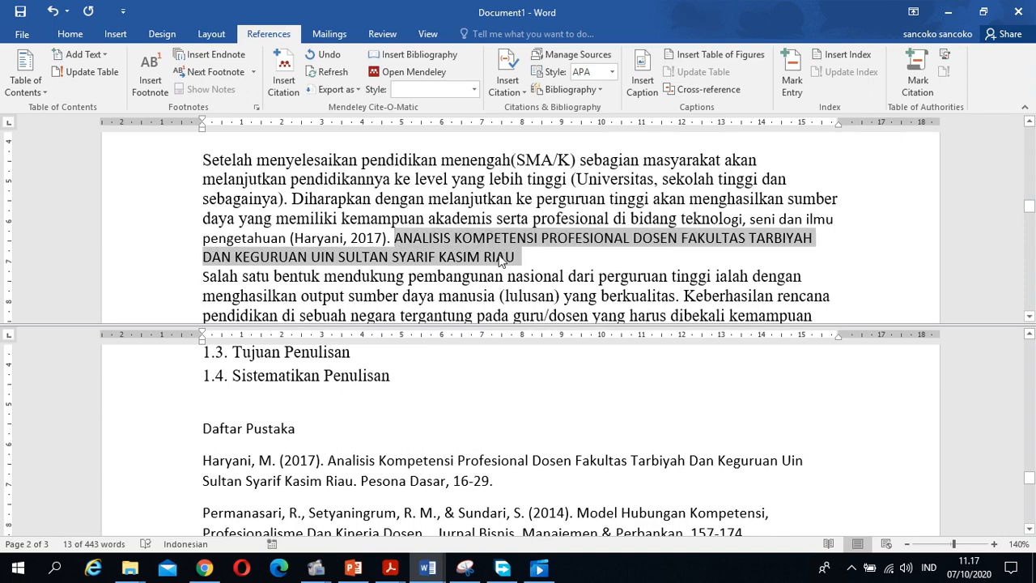
click(69, 33)
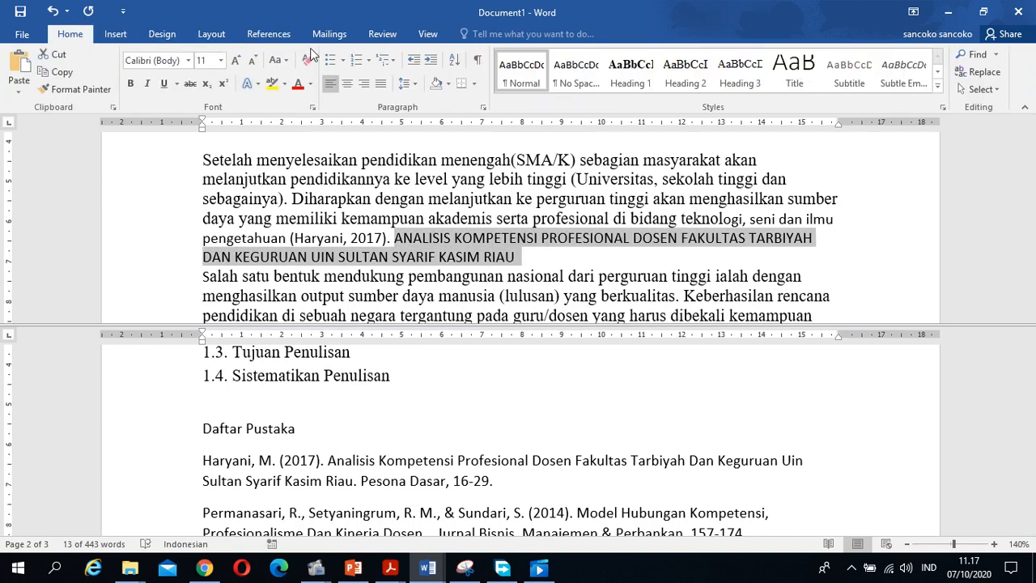
click(276, 60)
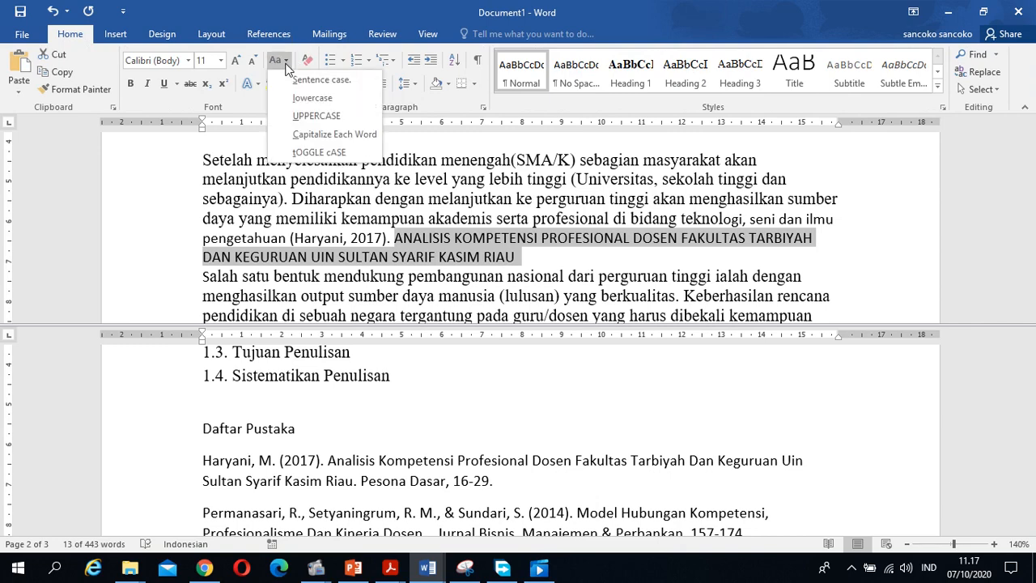
click(329, 135)
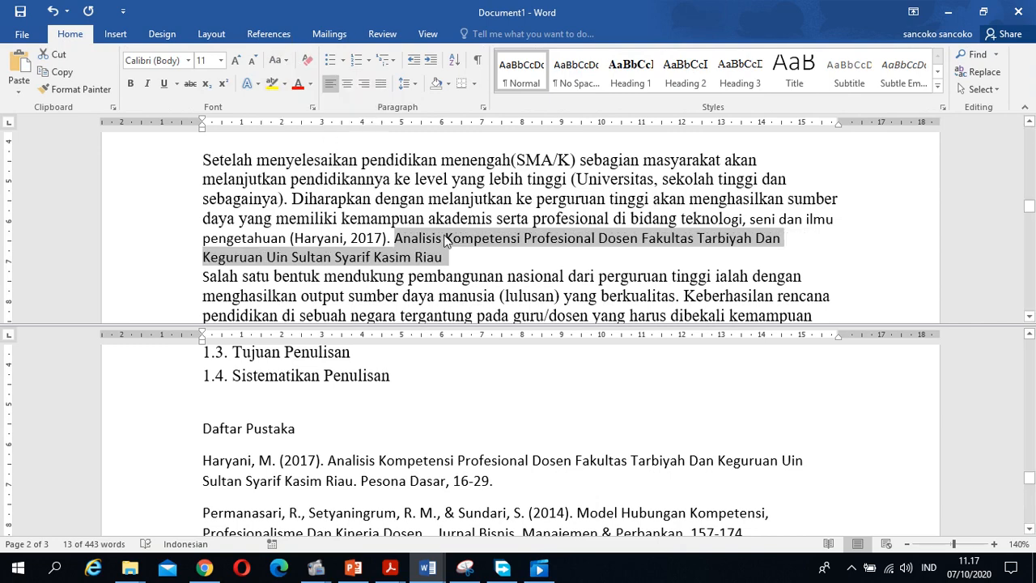
key(Delete)
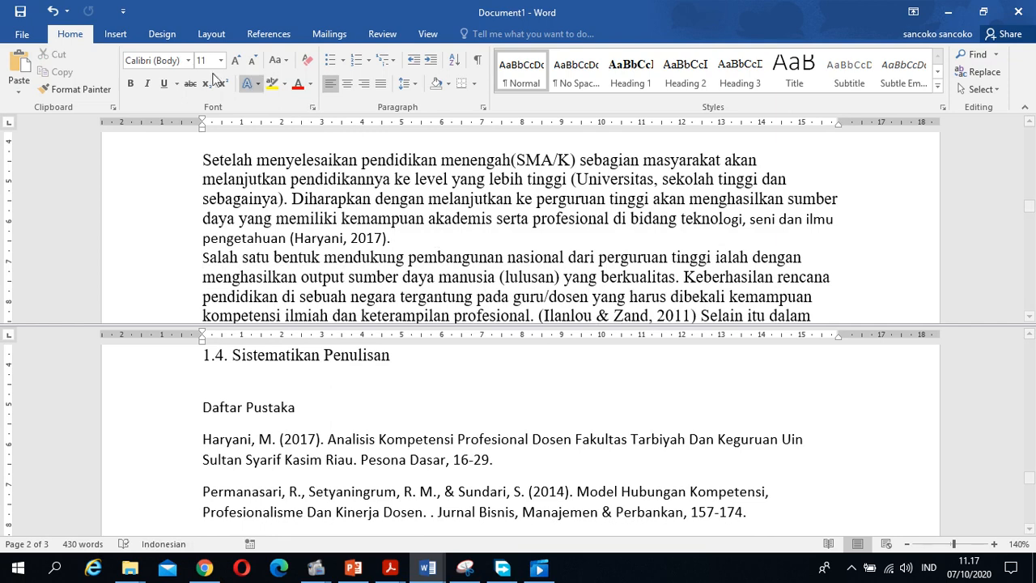
Add a new Journal Article source with the author's full name and the title "Analisis Kompetensi Profesional Dosen Fakultas Tarbiyah Dan Keguruan Uin Sultan Syarif Kasim Riau"
click(289, 42)
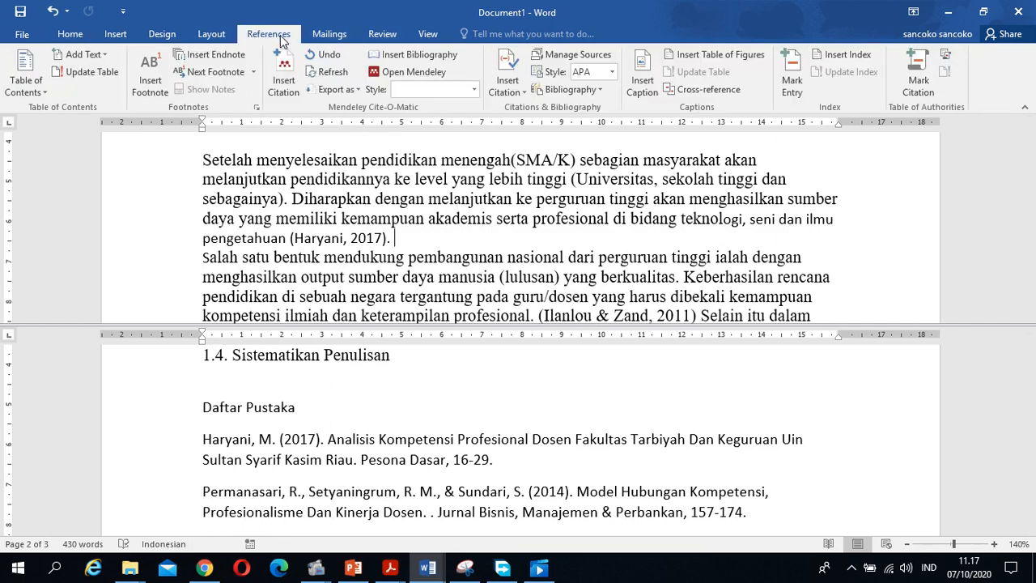
click(517, 90)
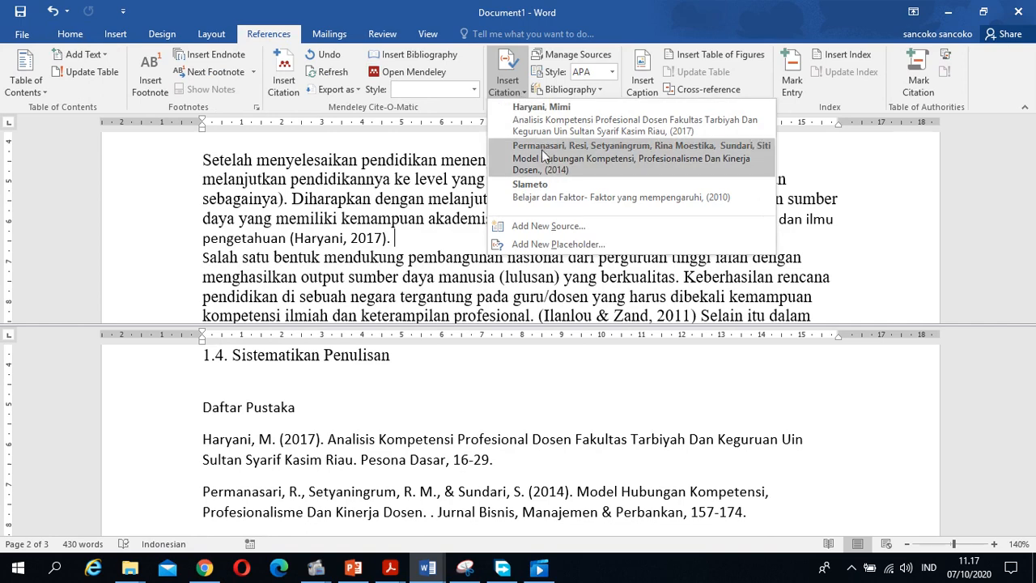
click(589, 229)
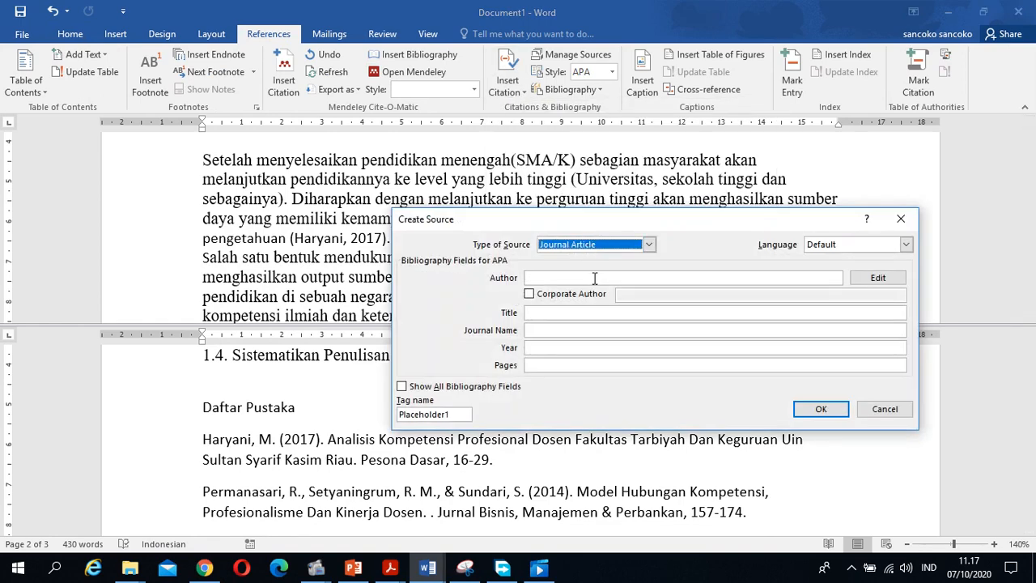
click(583, 278)
text(Mimi)
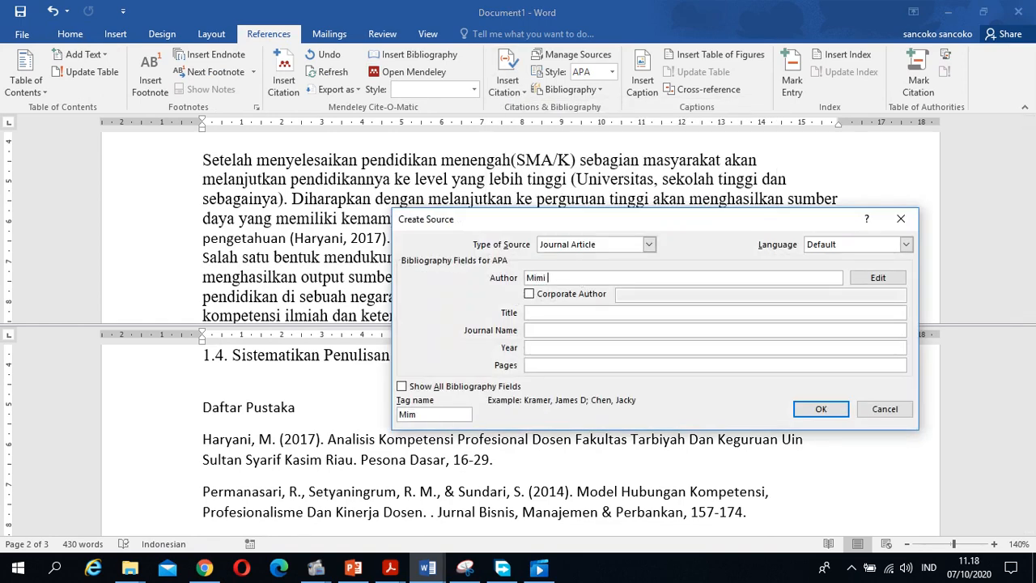
text( Haryabi)
key(BackSpace)
click(633, 313)
text(Analisis Kompetensi Profesional Dosen Fakultas Tarbiyah Dan Keguruan Uin Sultan Syarif Kasim Riau)
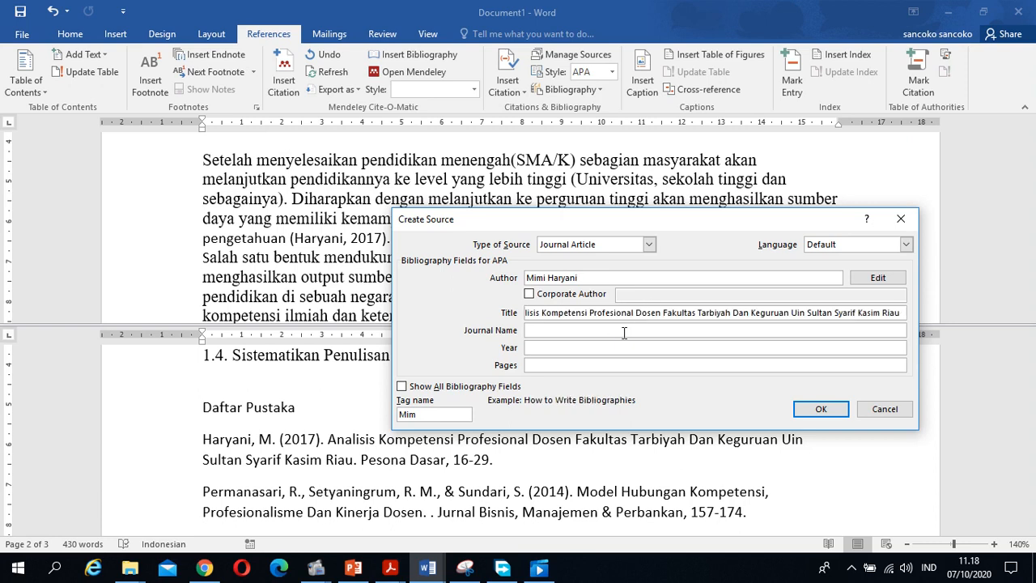
Check the journal's name in the PDF and enter "Jurnal Pesona Dasar" as the source's journal name
click(624, 332)
key(alt+Tab)
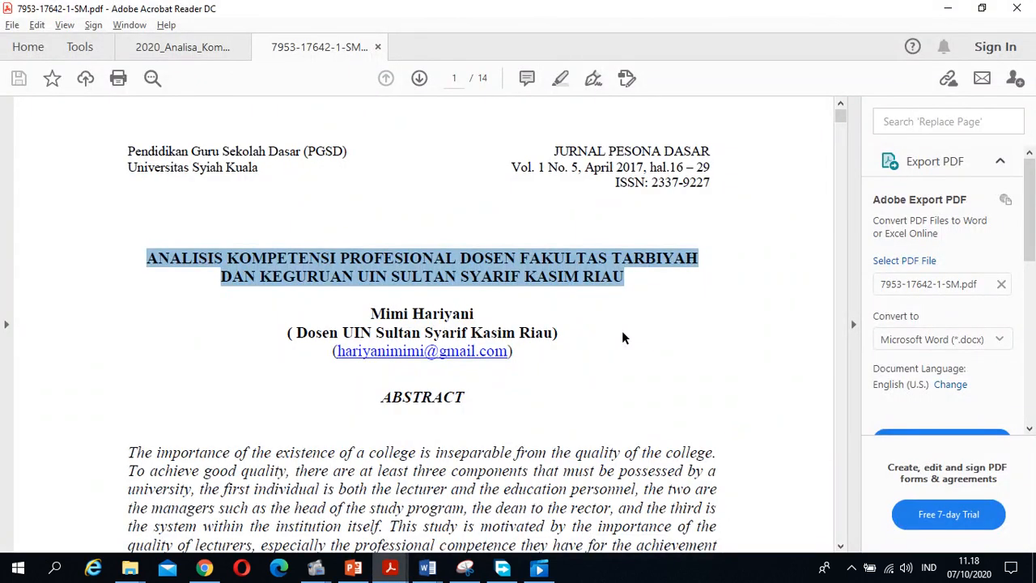
key(alt+Tab)
text(Ju)
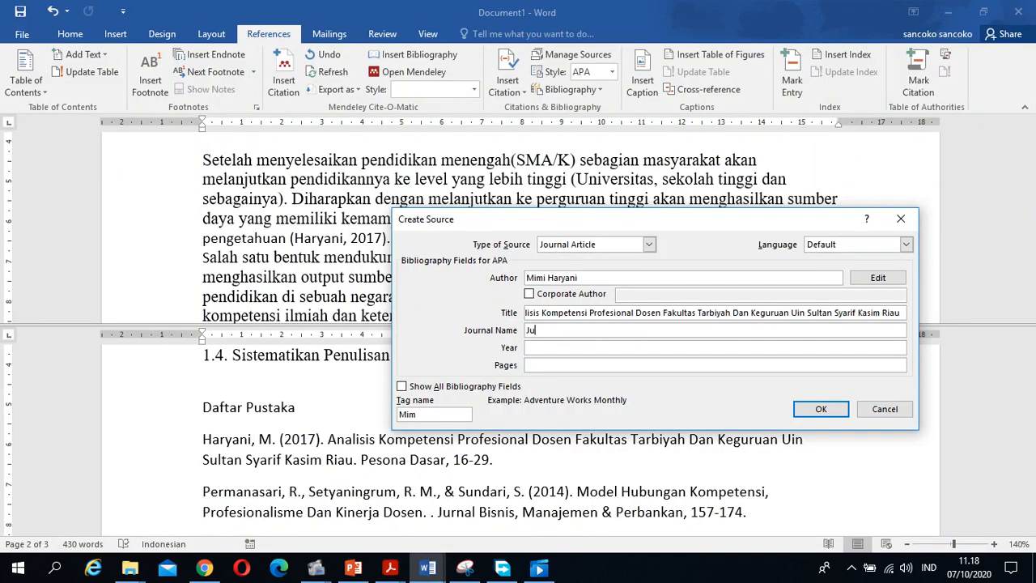
text(rnal Peos)
key(BackSpace)
text(sona Dasr)
Set the source's year to 2017 and discard the unfinished source
click(573, 348)
text(2017)
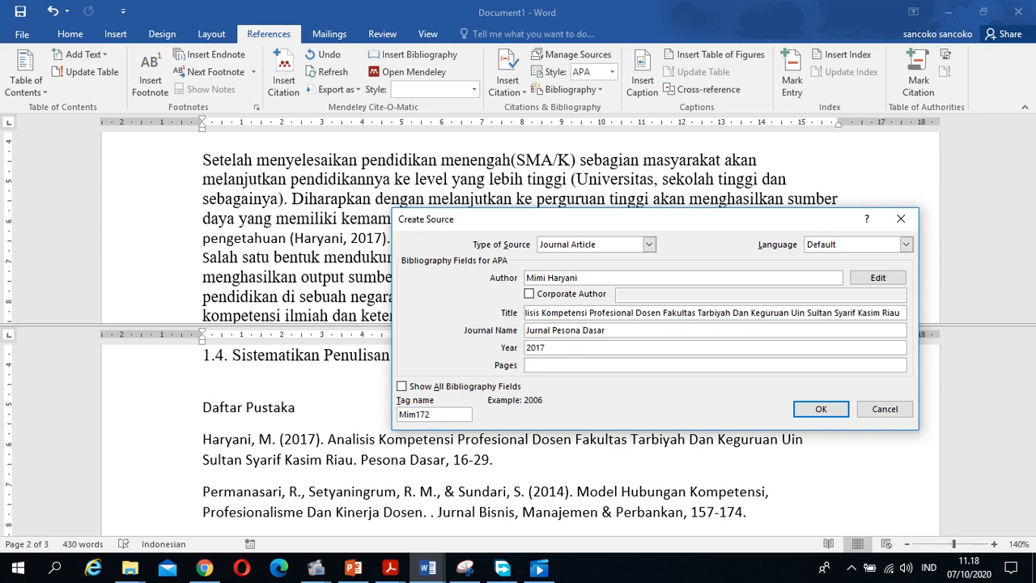
click(586, 366)
click(882, 412)
Insert a citation of the existing 2017 "Analisis Kompetensi Profesional Dosen" source after the plain-text citation, and compare the two
click(516, 92)
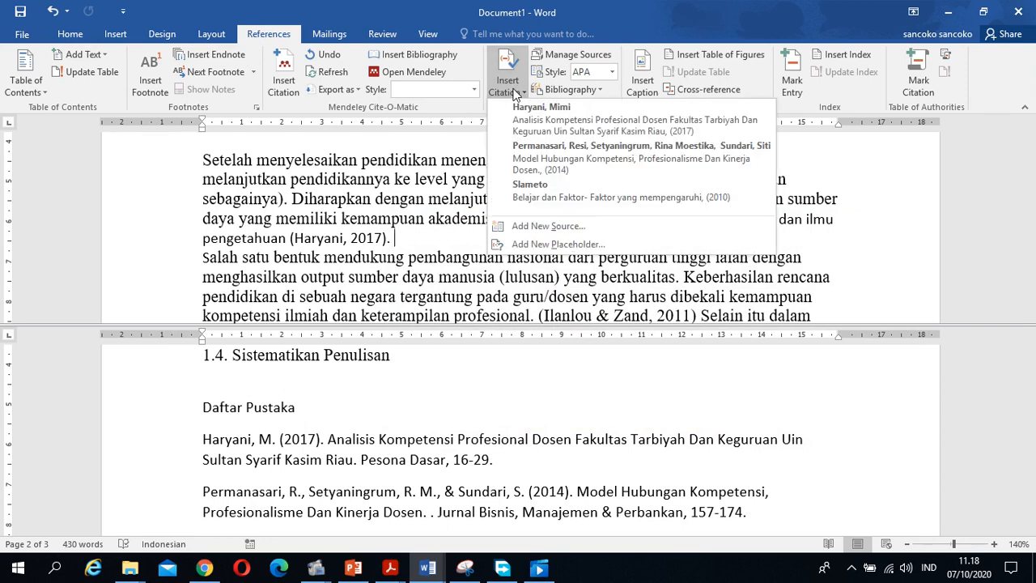
click(557, 123)
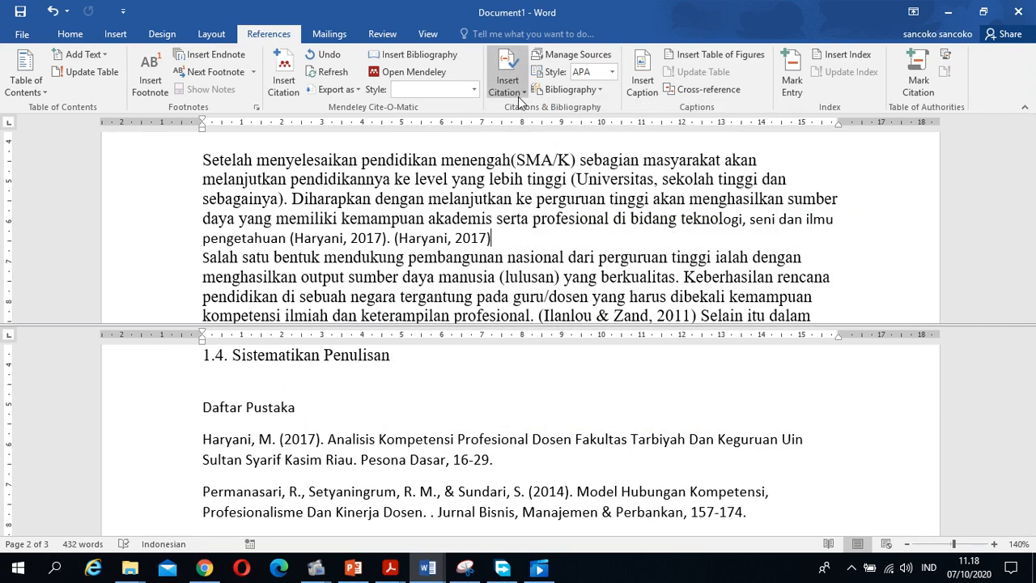
click(437, 238)
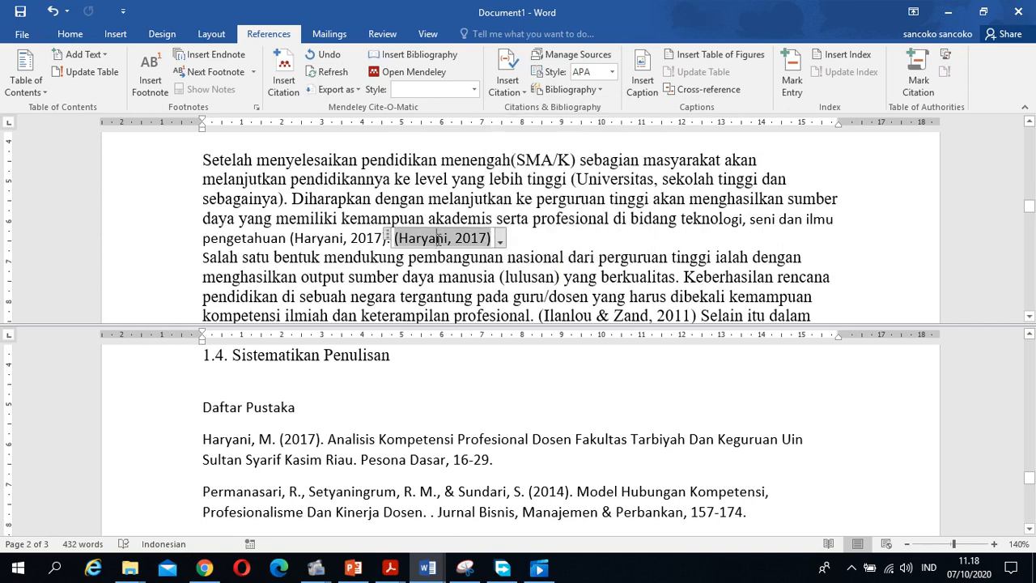
click(334, 238)
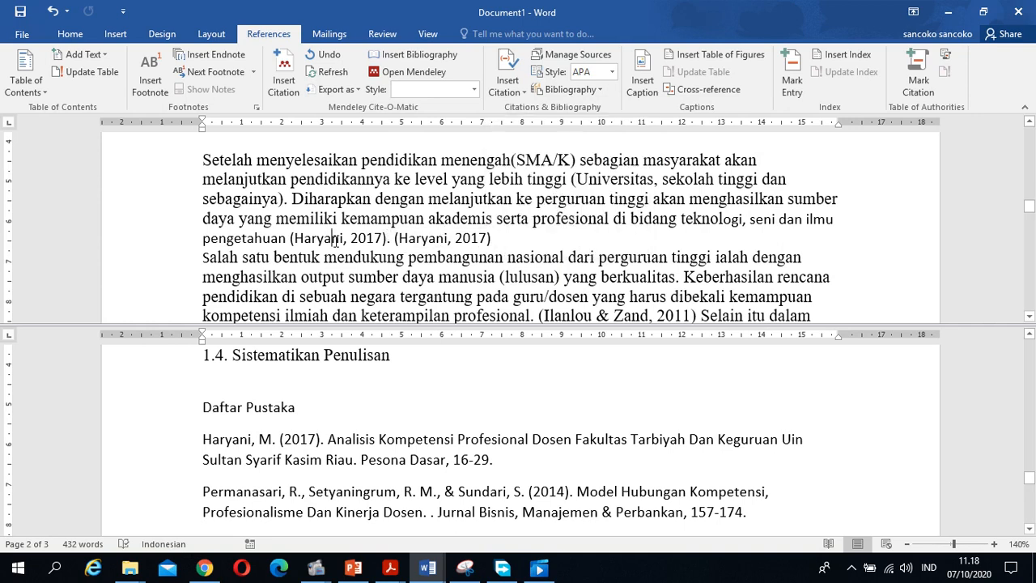
Open the source behind the inserted 2017 citation, try replacing its author's name, and discard the edit
click(457, 238)
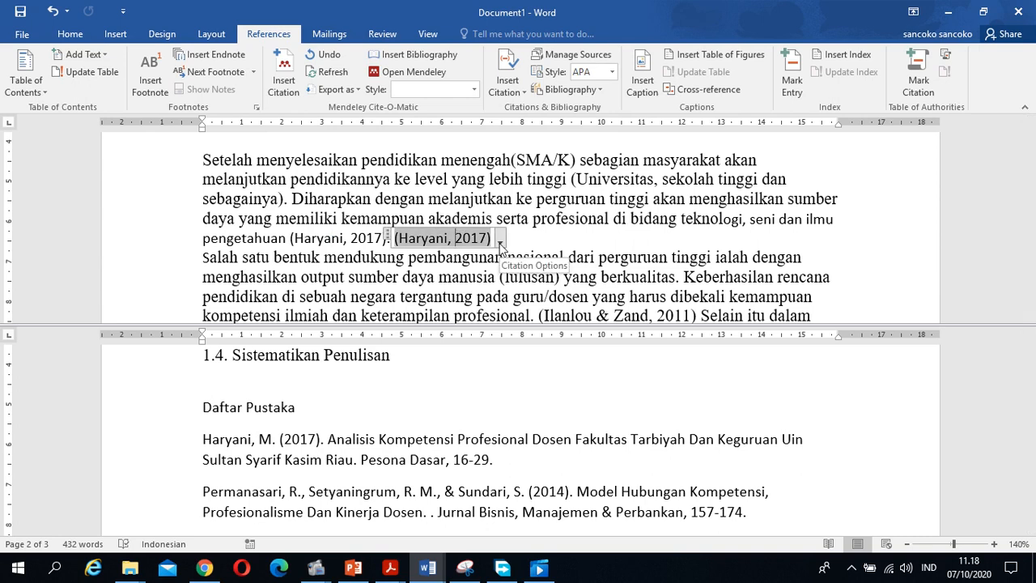
click(500, 245)
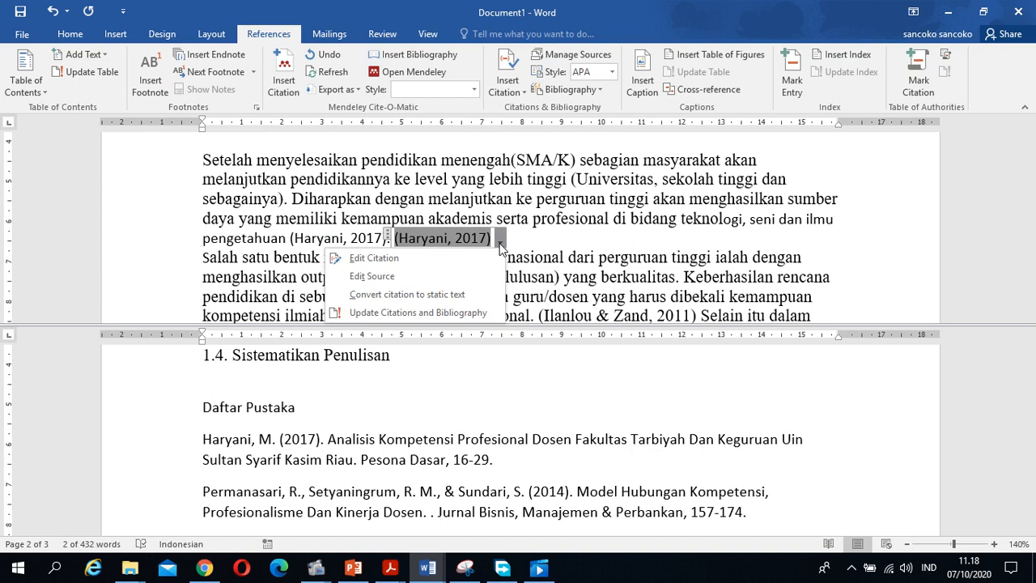
click(399, 278)
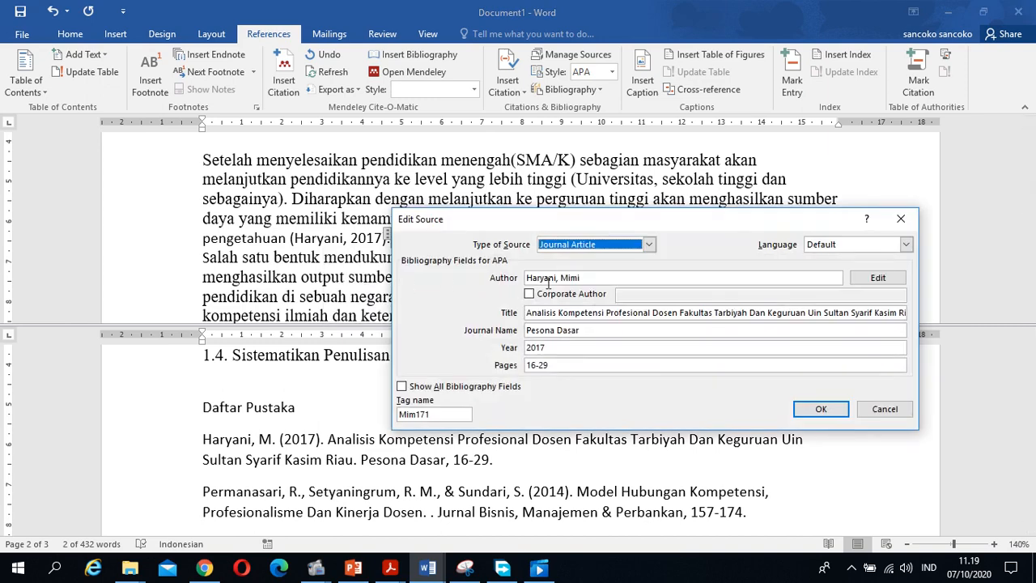
click(585, 280)
drag(586, 280, 481, 287)
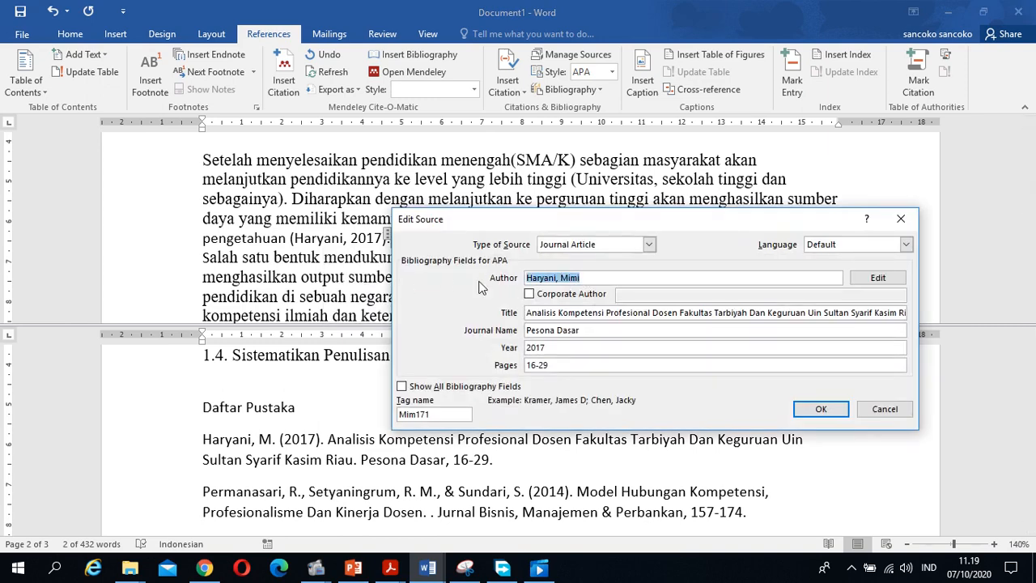
text(Mama Haryan)
click(886, 411)
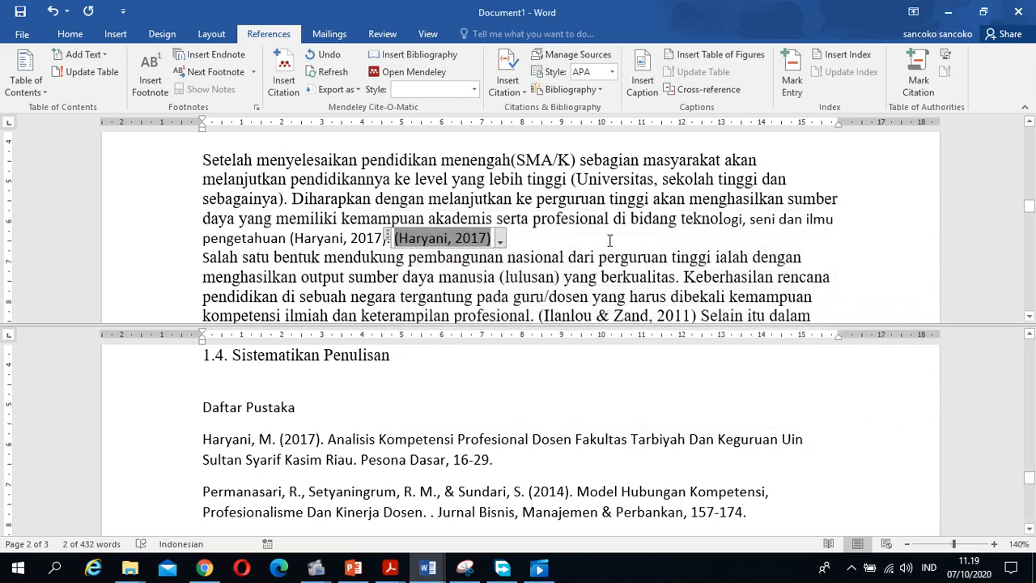
Review the available citation sources and the text down to the paragraph about student perception above section 1.2
click(563, 238)
scroll(563, 238, down, 1)
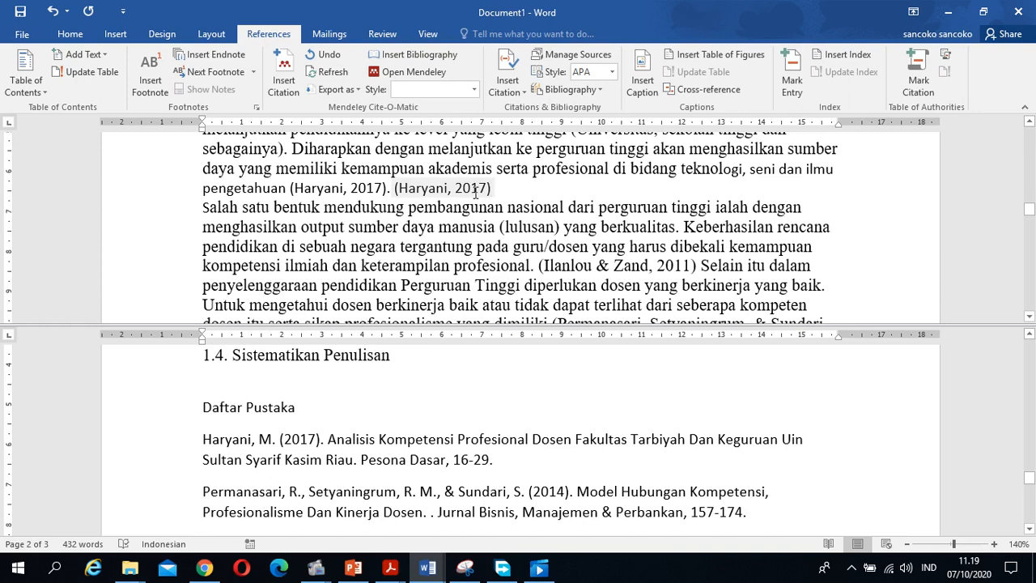
click(518, 184)
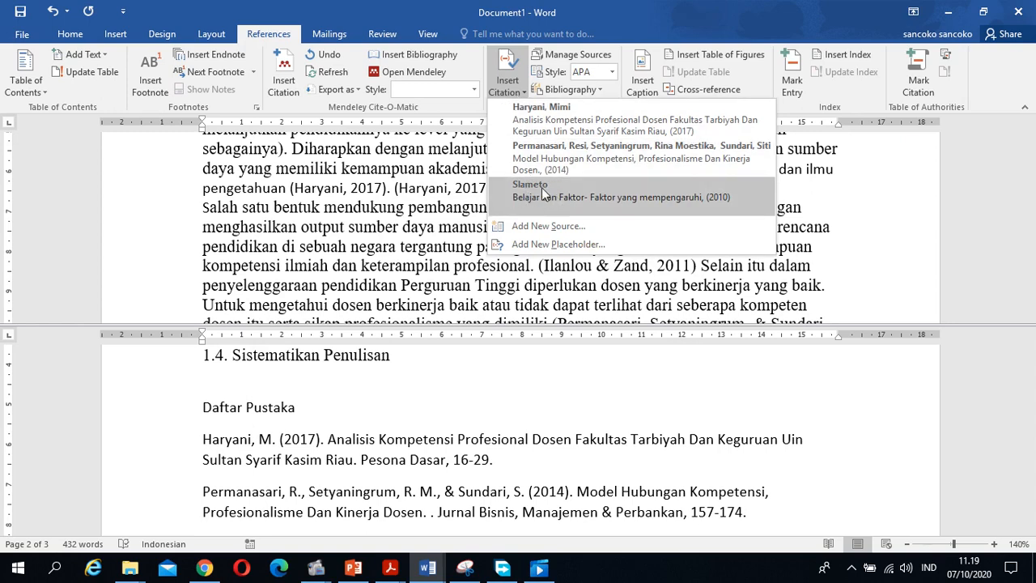
click(433, 251)
scroll(417, 247, down, 2)
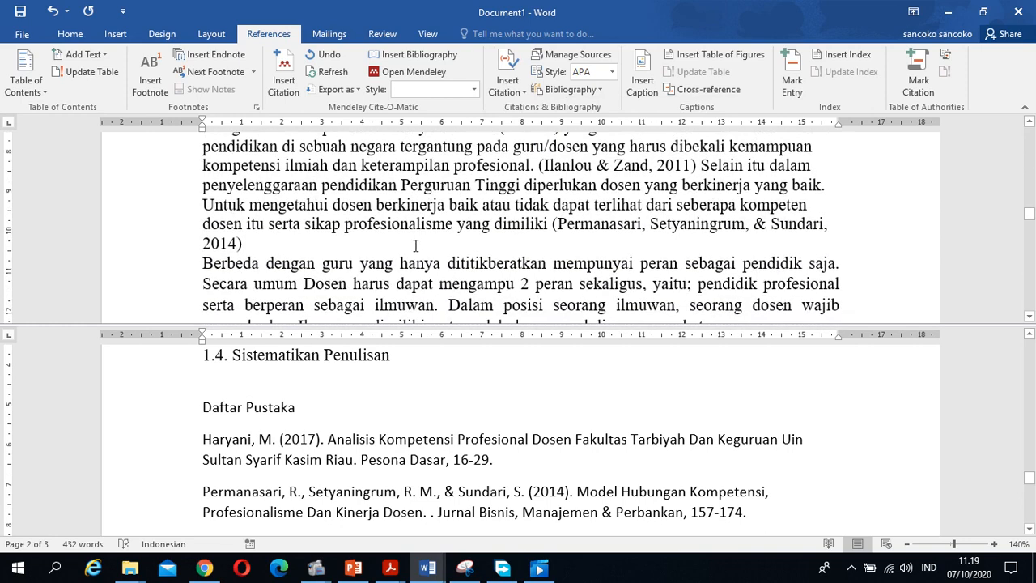
scroll(415, 245, up, 1)
scroll(415, 246, down, 4)
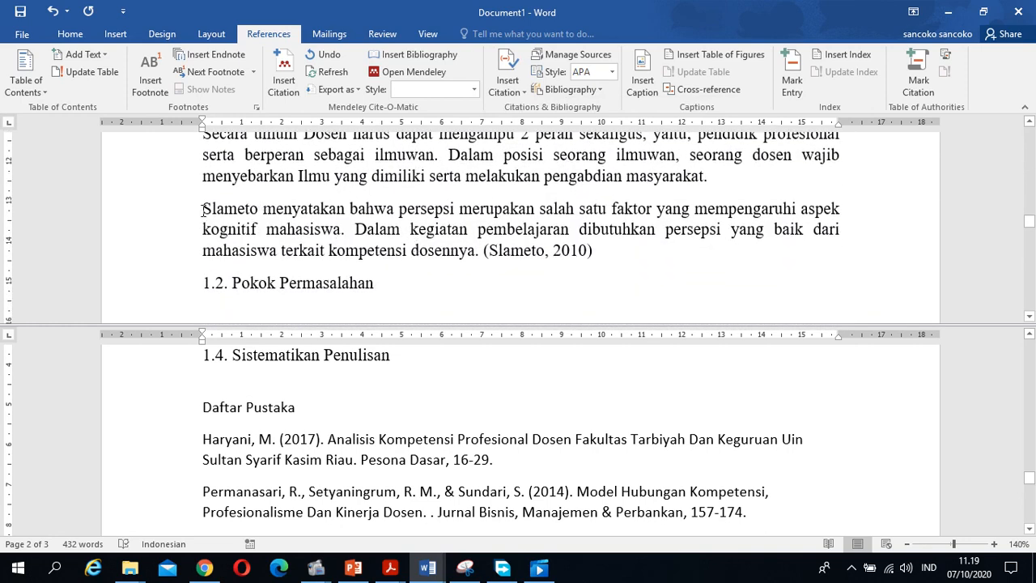
drag(204, 209, 625, 276)
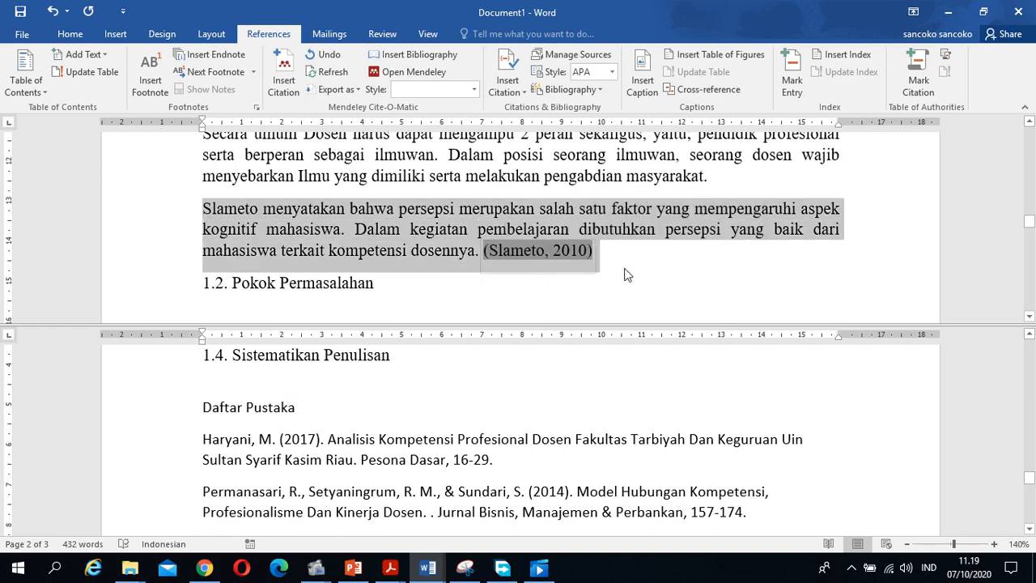
click(631, 261)
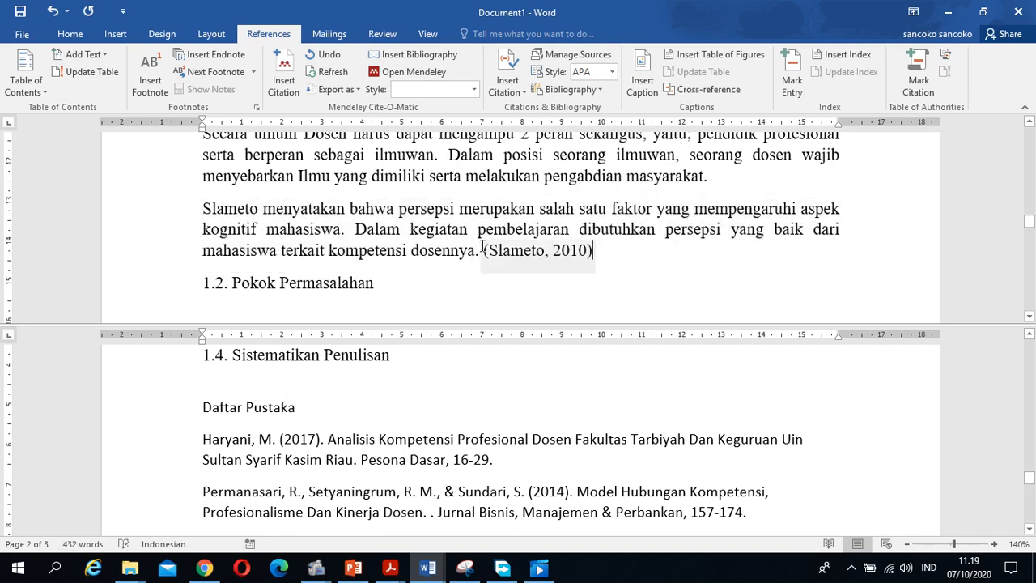
Copy the managed 2010 citation ending the paragraph above section 1.2 and paste it beside the original as text only
click(564, 251)
right_click(577, 253)
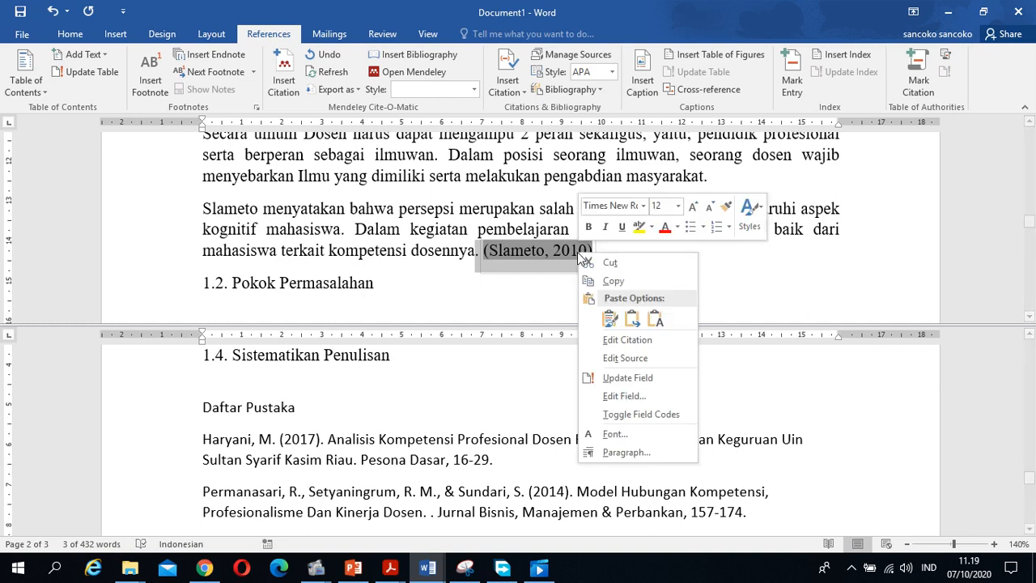
click(615, 277)
click(626, 252)
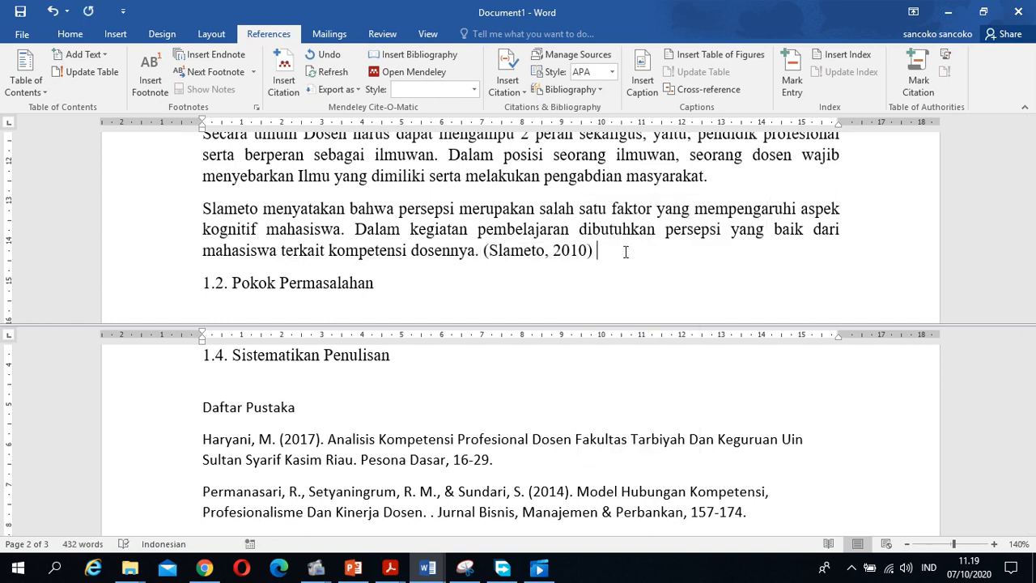
key(ctrl+v)
click(746, 271)
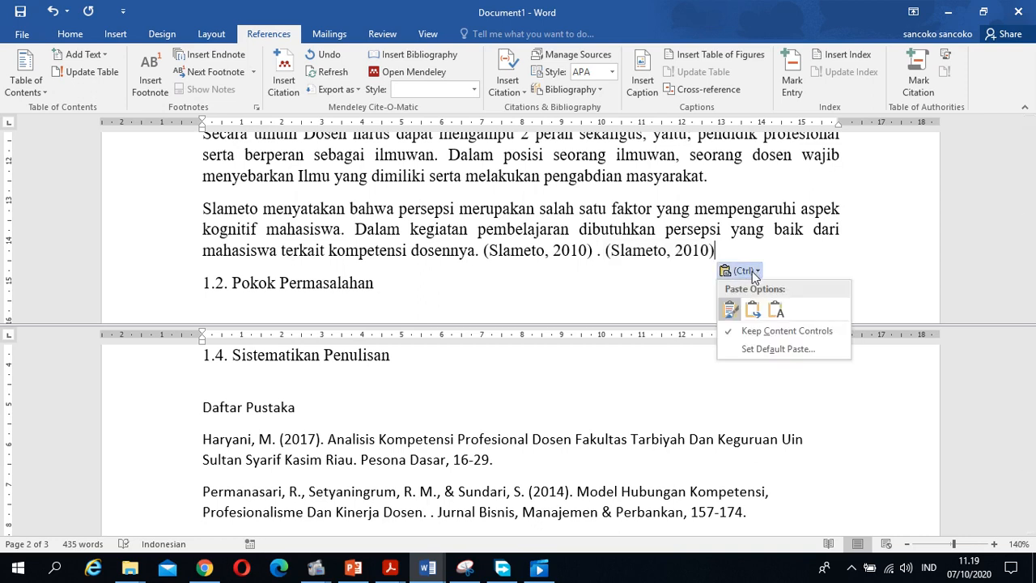
click(776, 314)
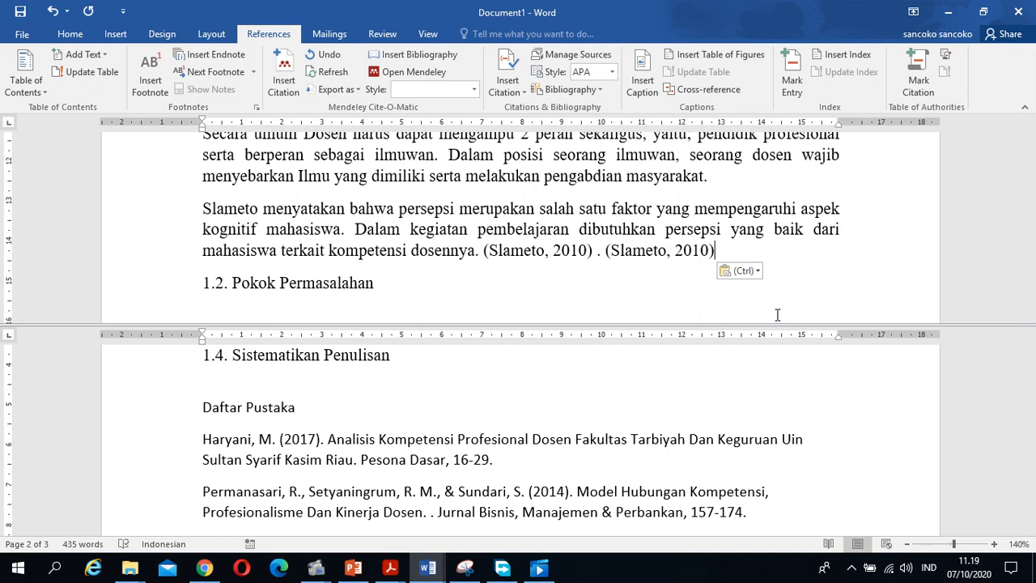
Delete the original managed 2010 citation and the stray period after it, keeping only the plain-text copy
click(597, 253)
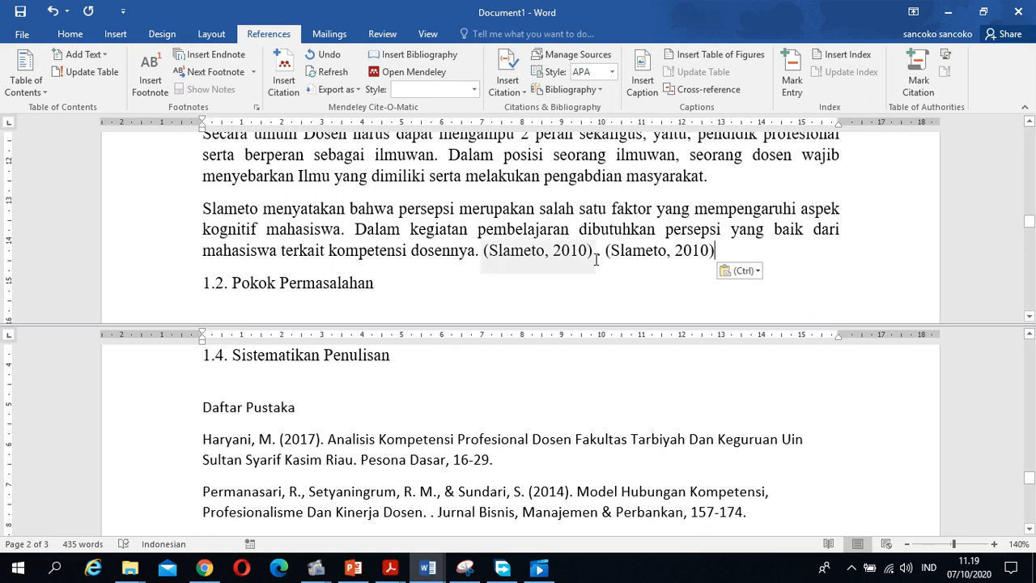
click(608, 253)
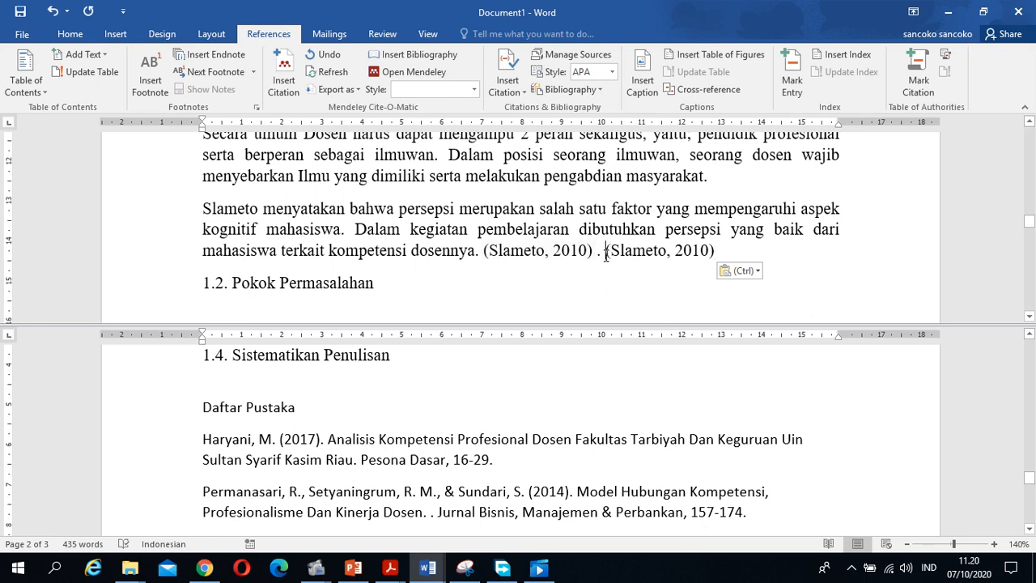
drag(601, 254, 536, 246)
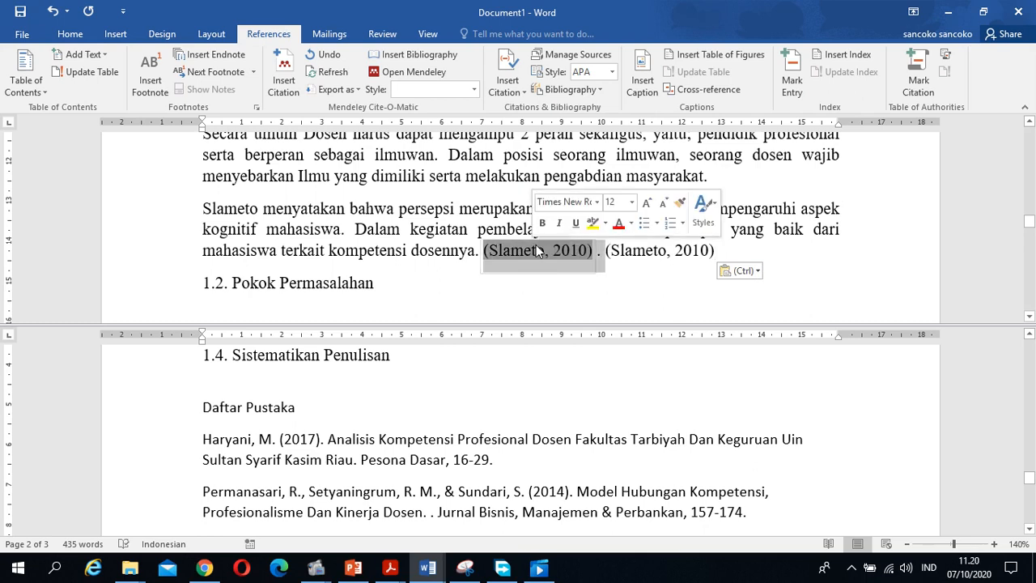
key(Delete)
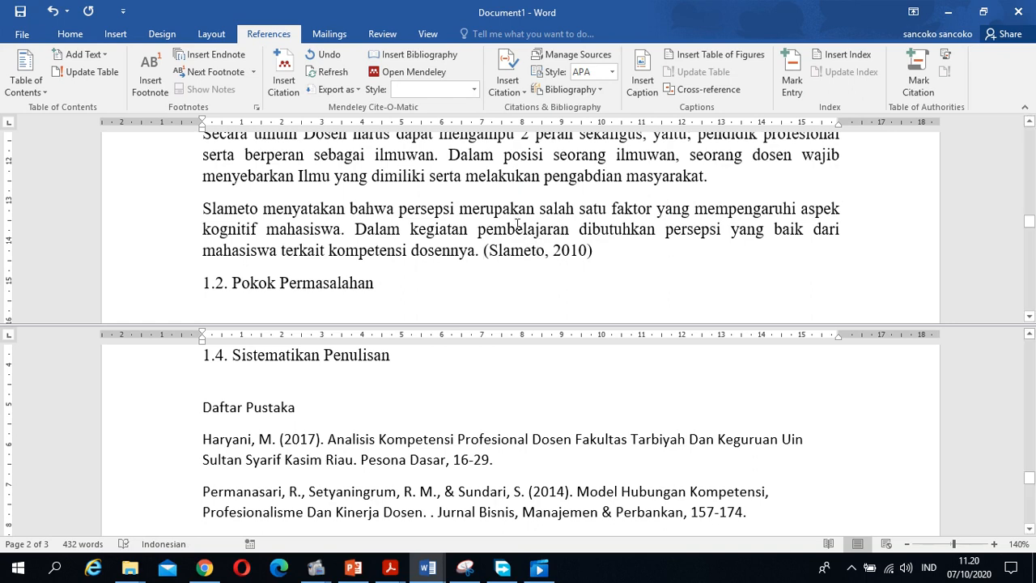
Start a new citation source before the plain-text 2010 citation, with the type Book and the author's name
click(514, 91)
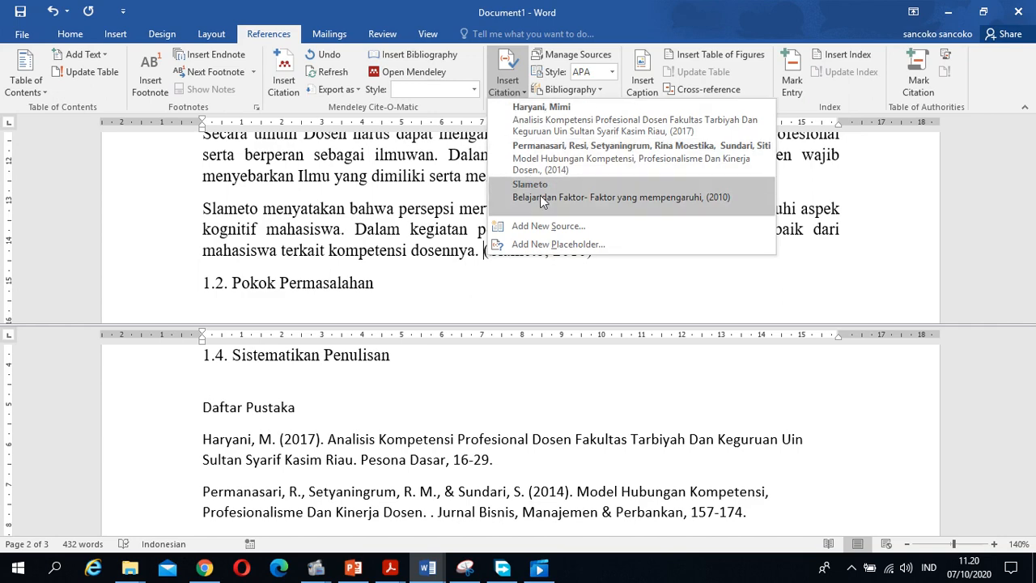
click(566, 228)
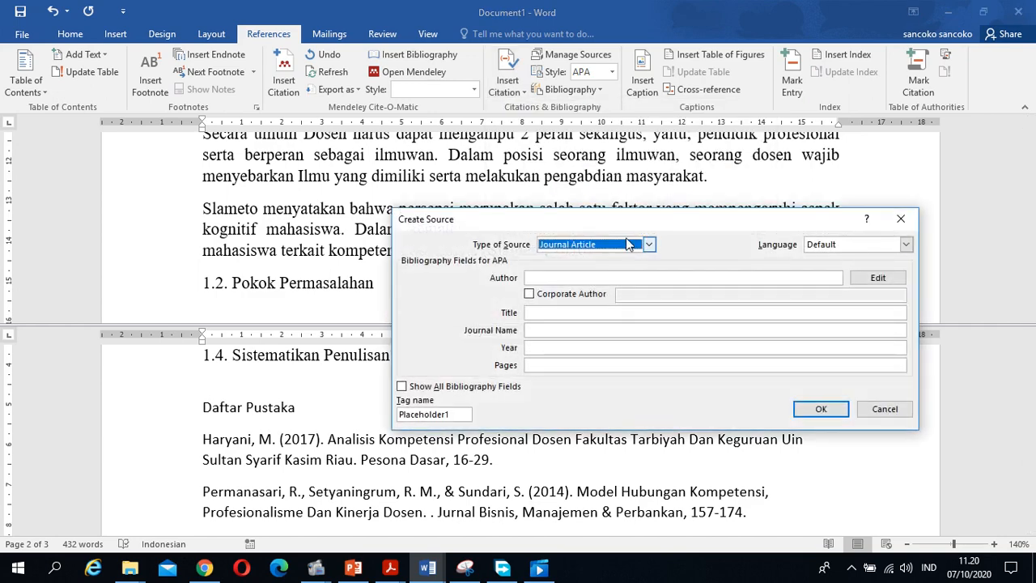
click(648, 245)
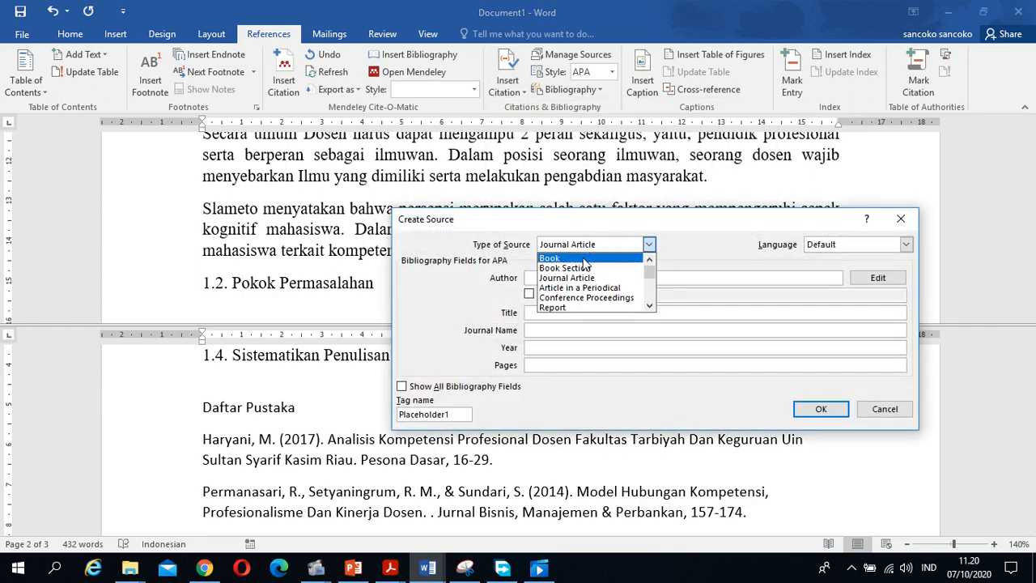
click(654, 306)
click(655, 306)
click(655, 305)
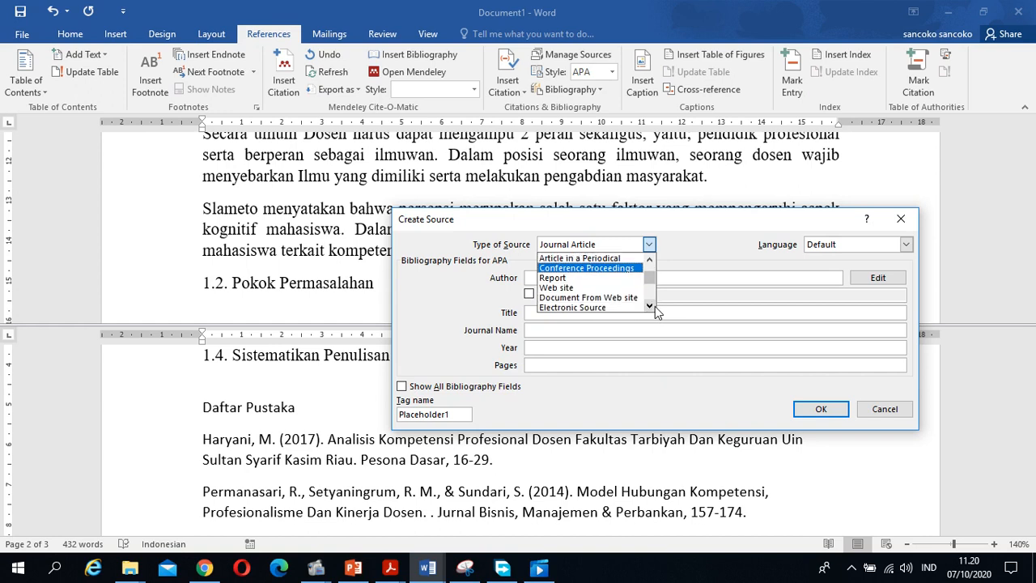
click(649, 260)
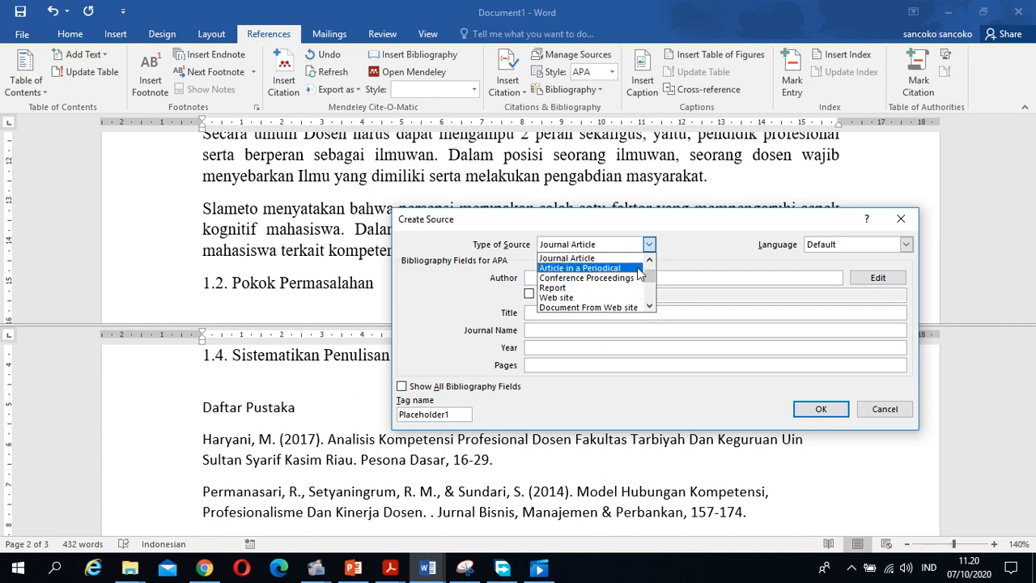
click(650, 258)
click(651, 258)
click(613, 259)
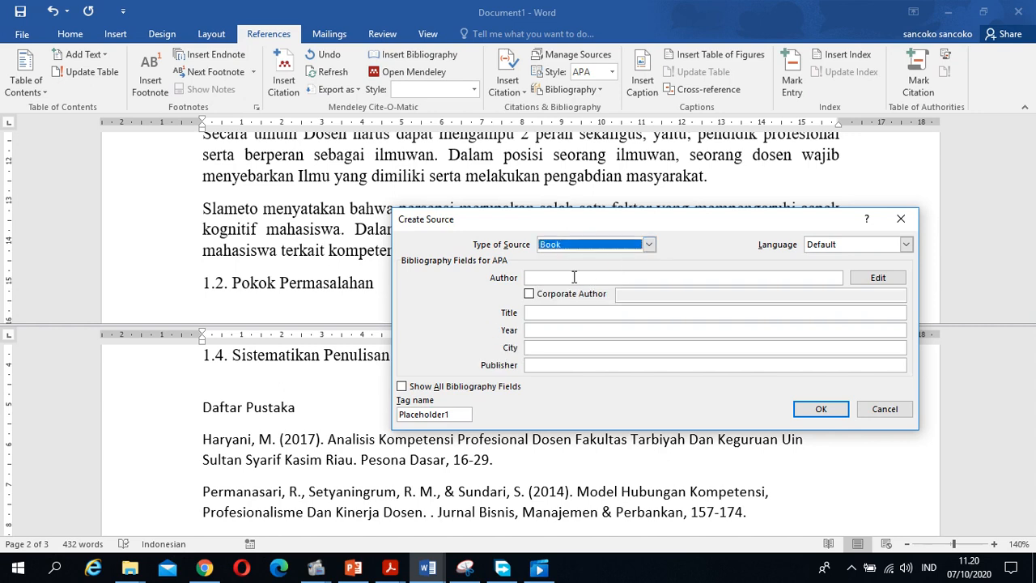
click(557, 279)
text(Slameto)
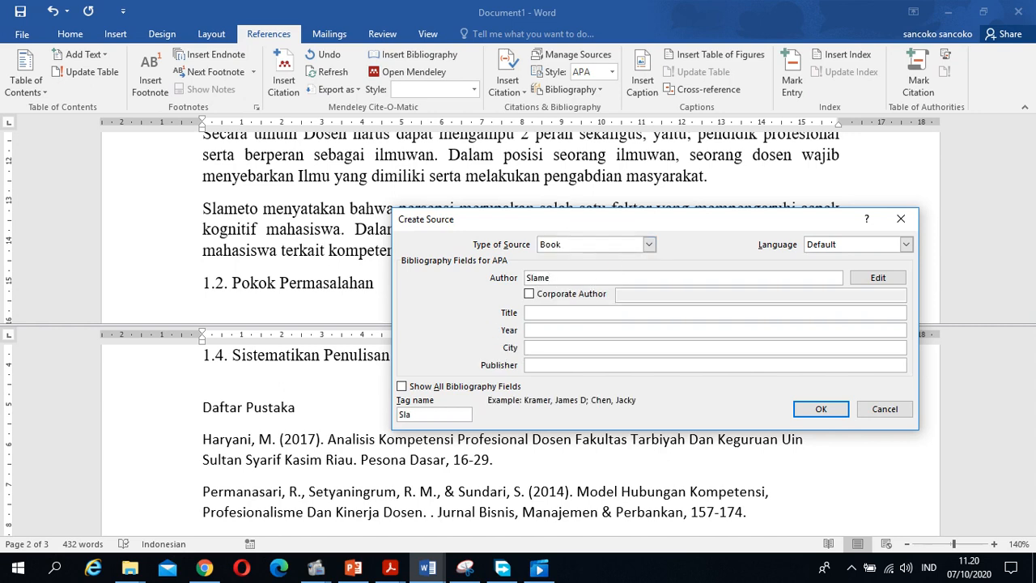
Switch to Acrobat Reader and copy the book title "Belajar dan Faktor- Faktor yang mempengaruhi" from the reference list in 2020_Analisa_Kompetensi_Metode_APA.pdf
click(588, 313)
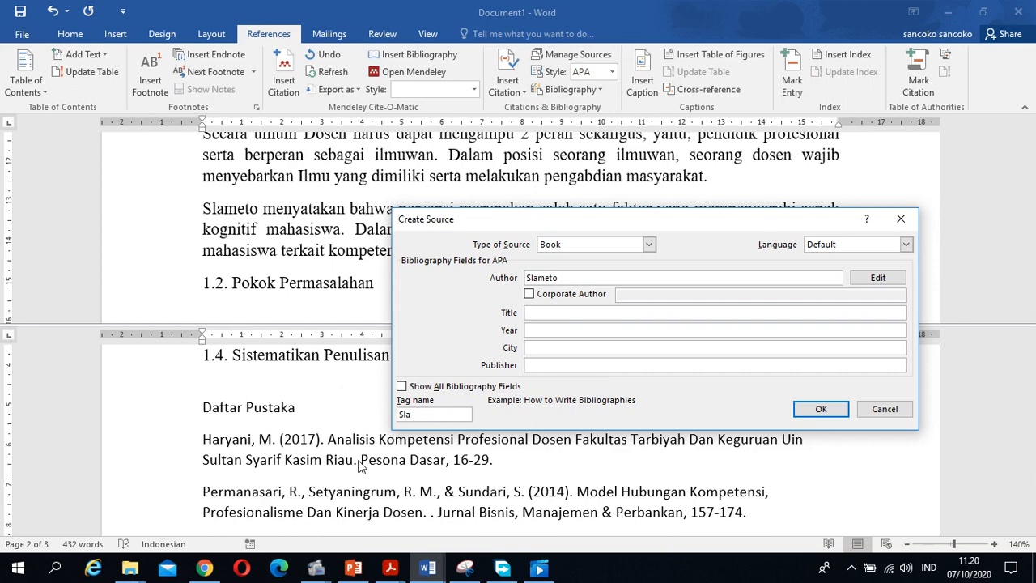
key(alt+Tab)
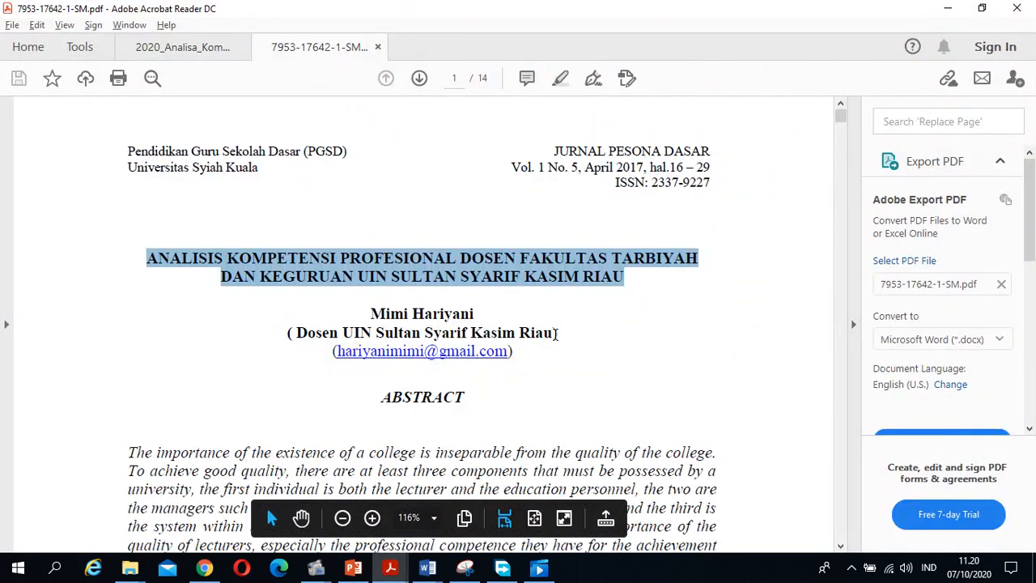
click(202, 45)
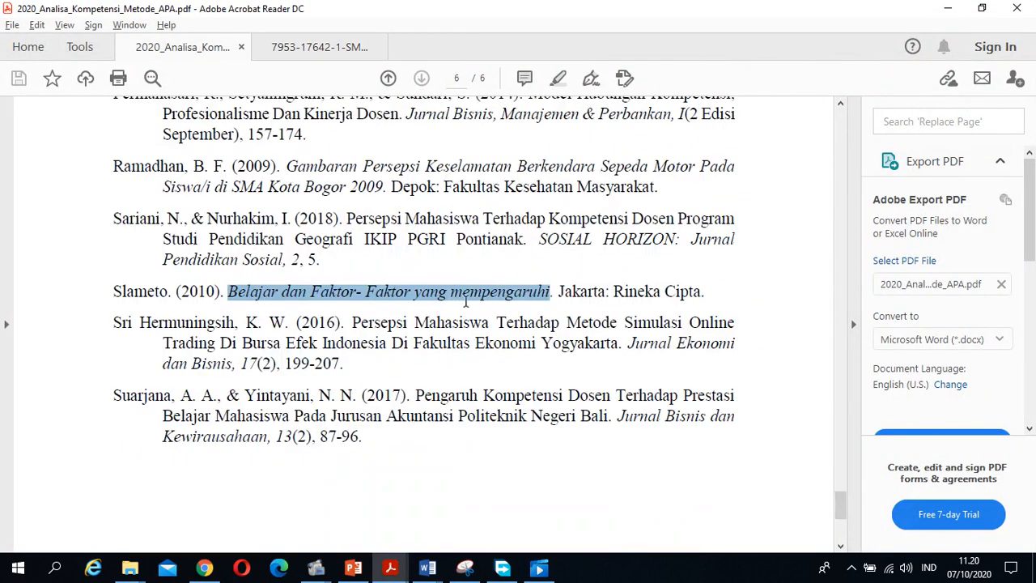
right_click(421, 294)
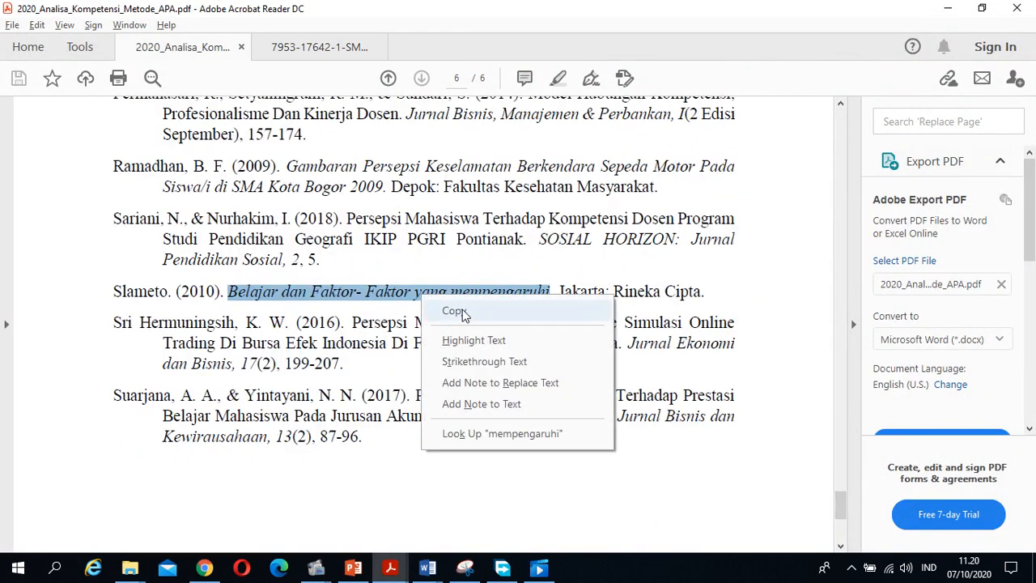
click(457, 311)
Switch to Chrome and search Google for "Belajar dan Faktor- Faktor yang mempengaruhi" together with the author's name
key(alt+Tab)
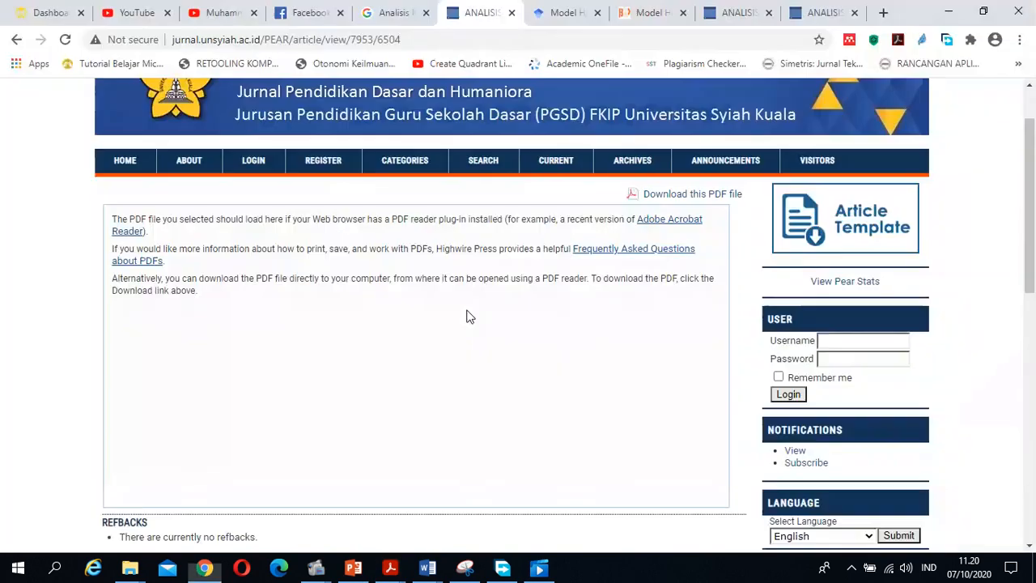
key(ctrl+Tab)
key(ctrl+Tab)
key(ctrl+Tab)
key(ctrl+Tab)
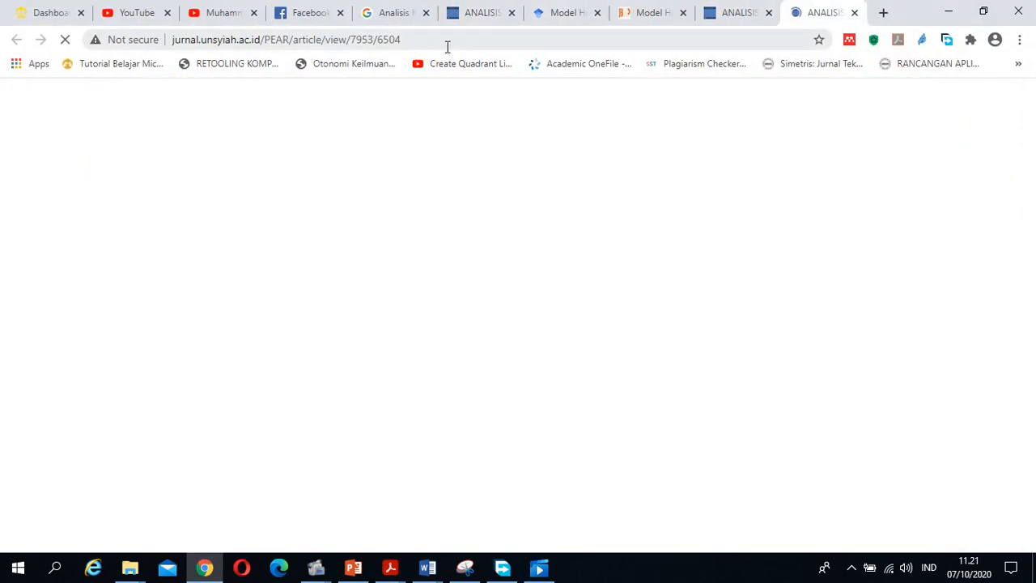
click(454, 38)
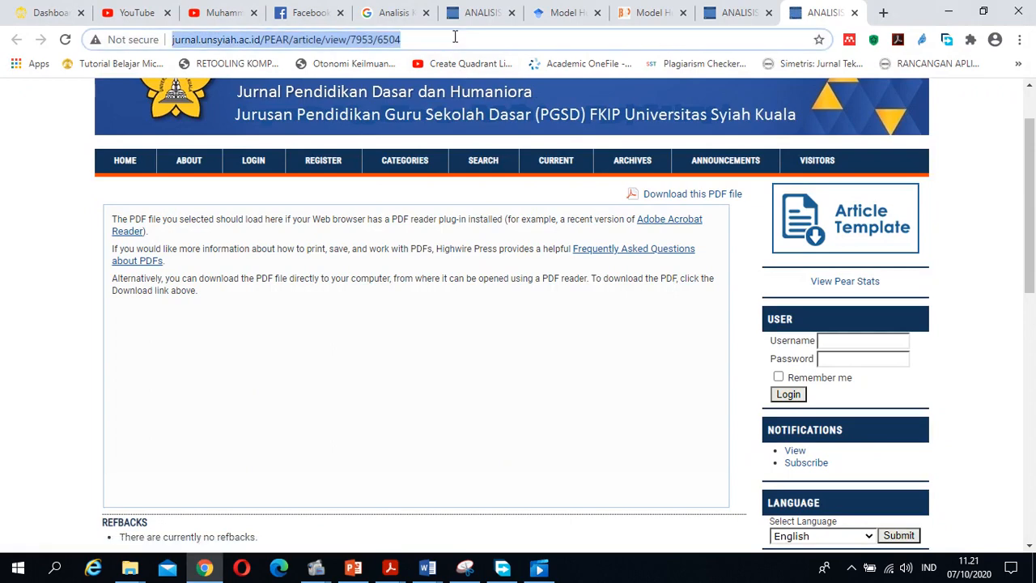
key(ctrl+v)
text(sl)
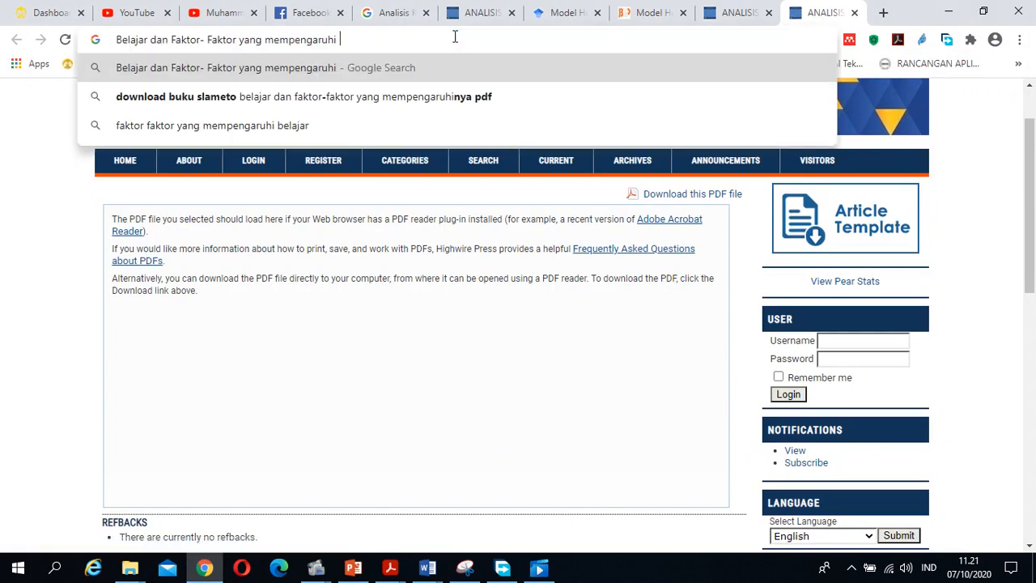
text(ameto)
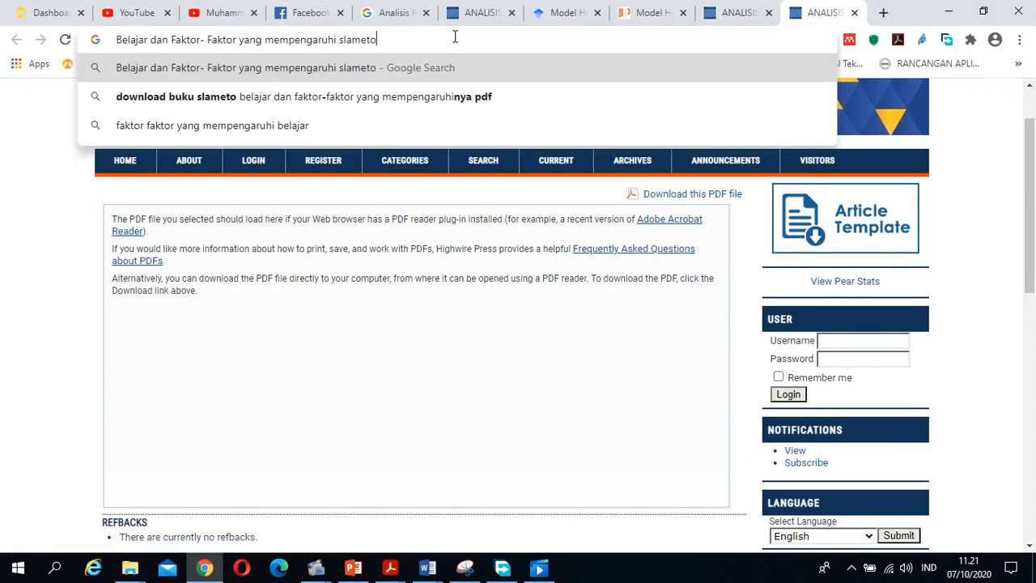
key(Return)
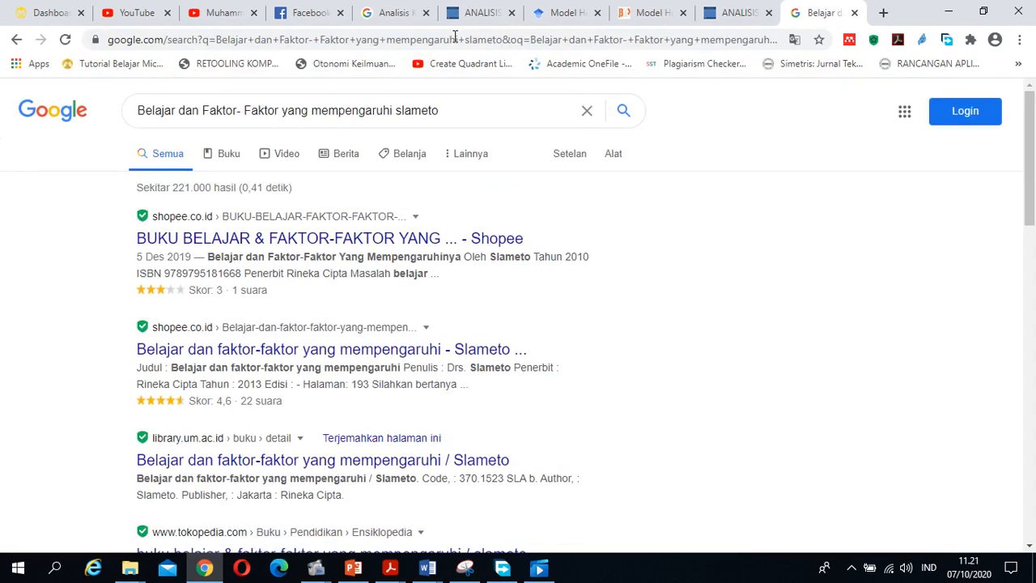
Open the first Shopee search result for the book in a new tab and view it
right_click(513, 238)
click(557, 249)
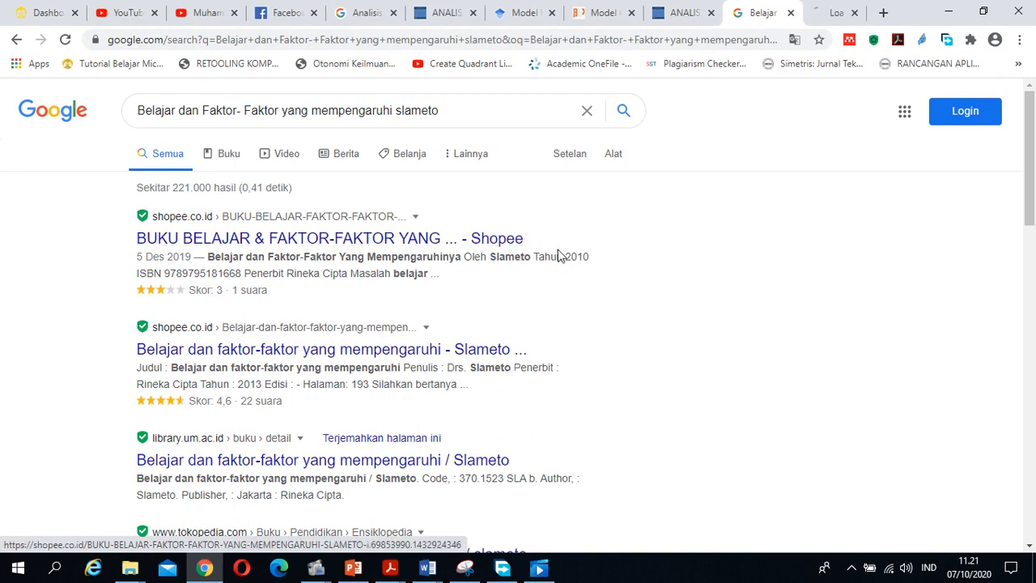
click(825, 12)
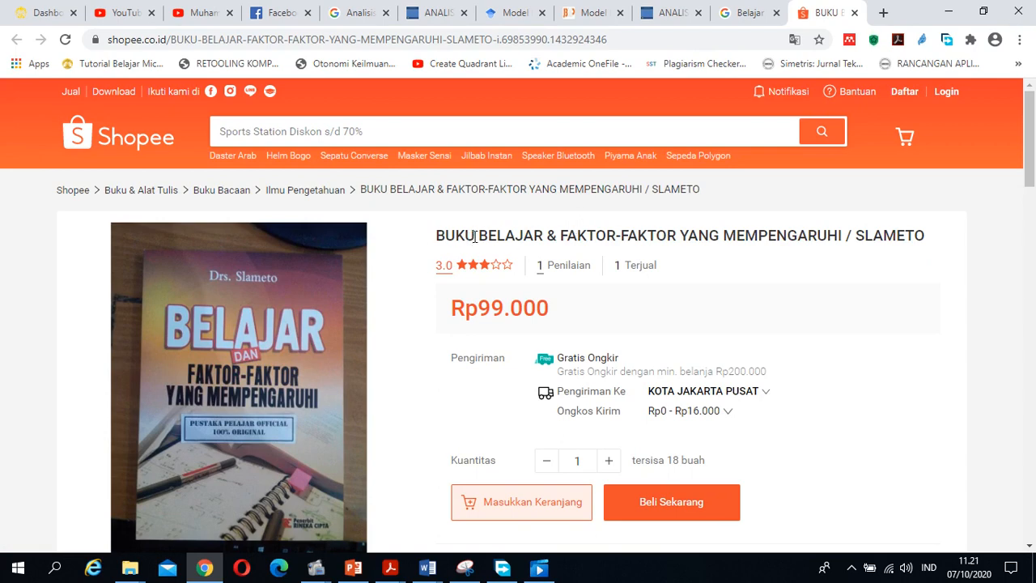
Copy "BELAJAR & FAKTOR-FAKTOR YANG MEMPENGARUHI" from the Shopee heading and paste it as the new source's title in Word's Document1
drag(480, 236, 847, 234)
right_click(761, 233)
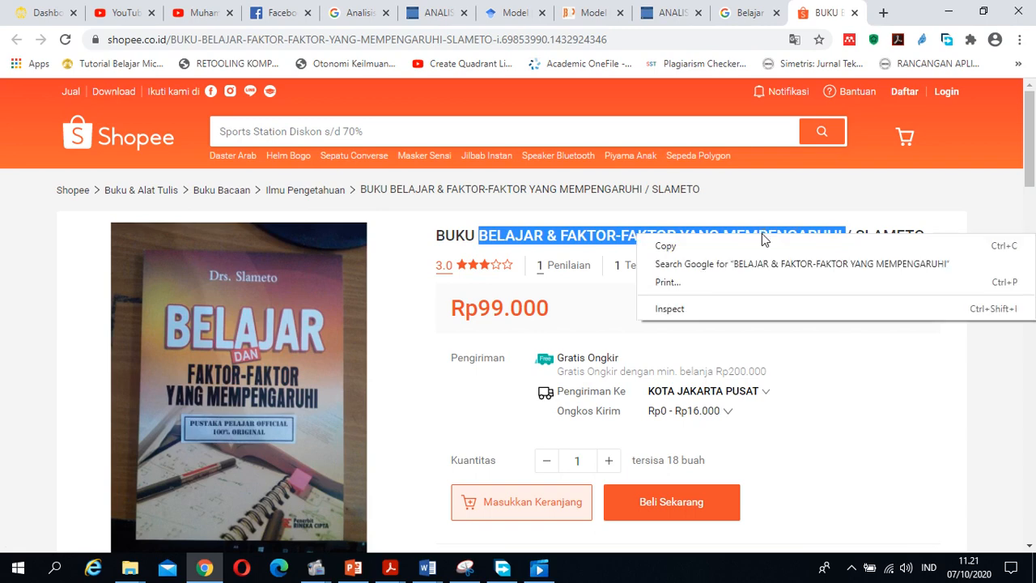
click(771, 239)
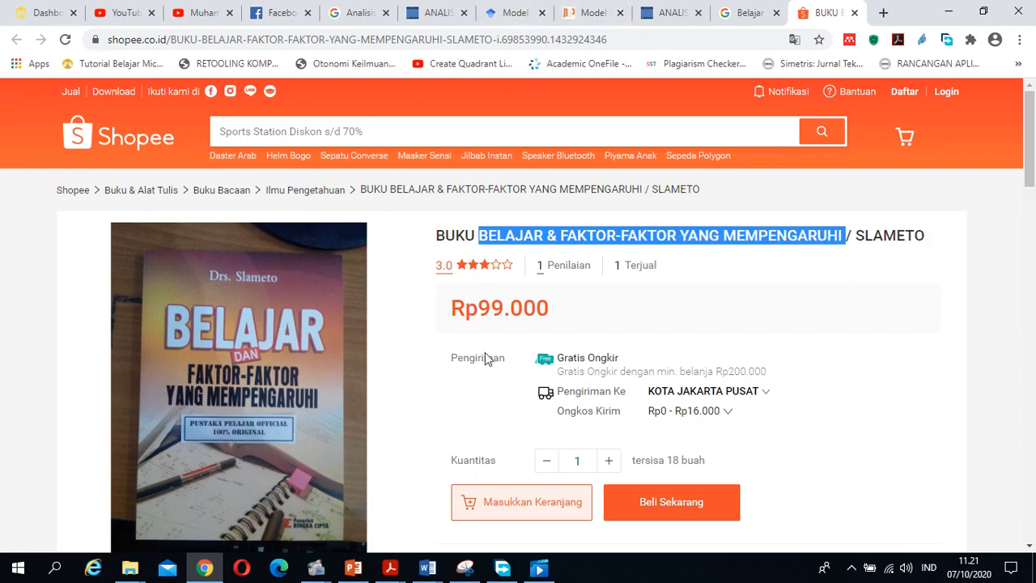
mouse_move(436, 575)
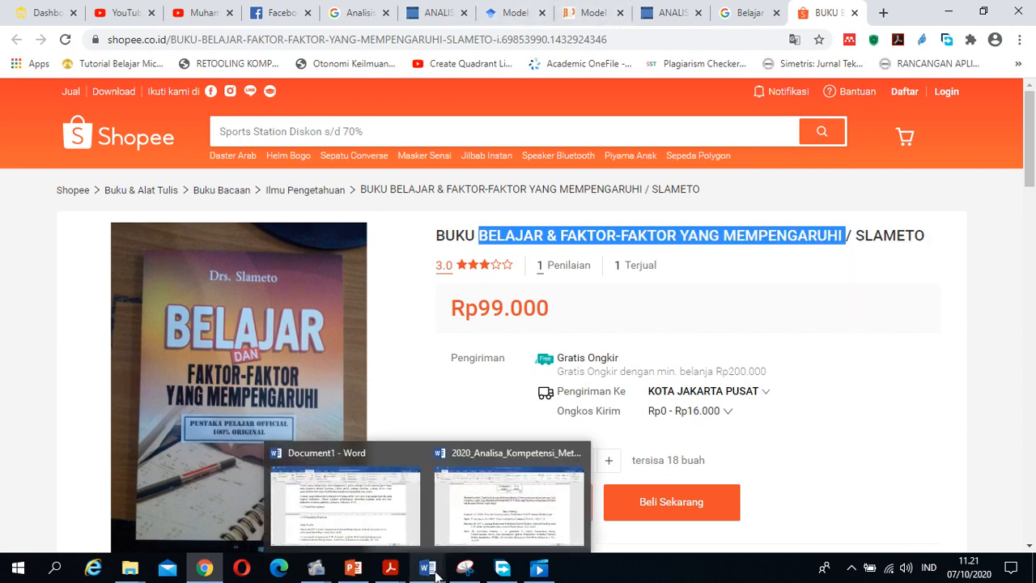
click(408, 519)
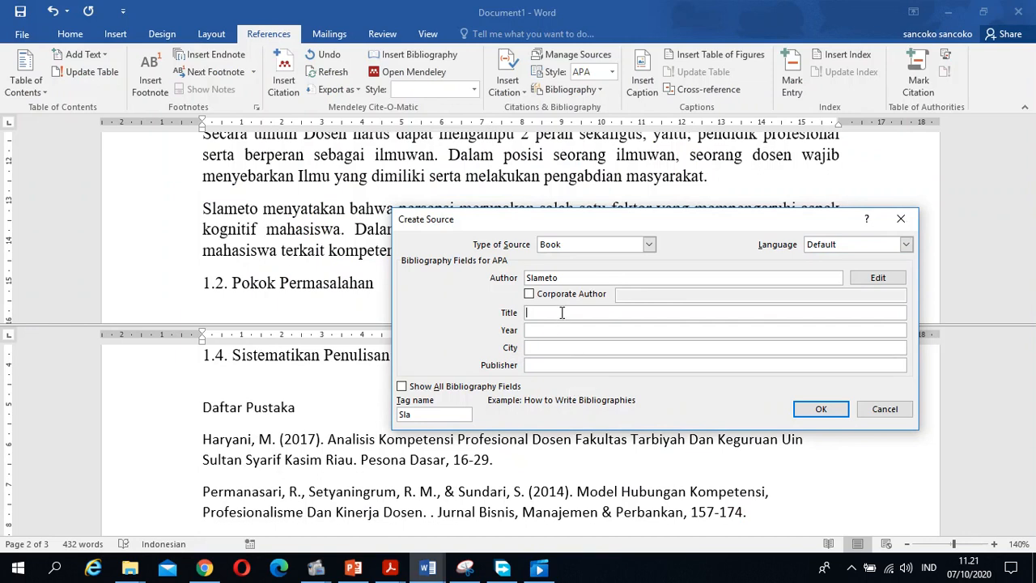
key(ctrl+v)
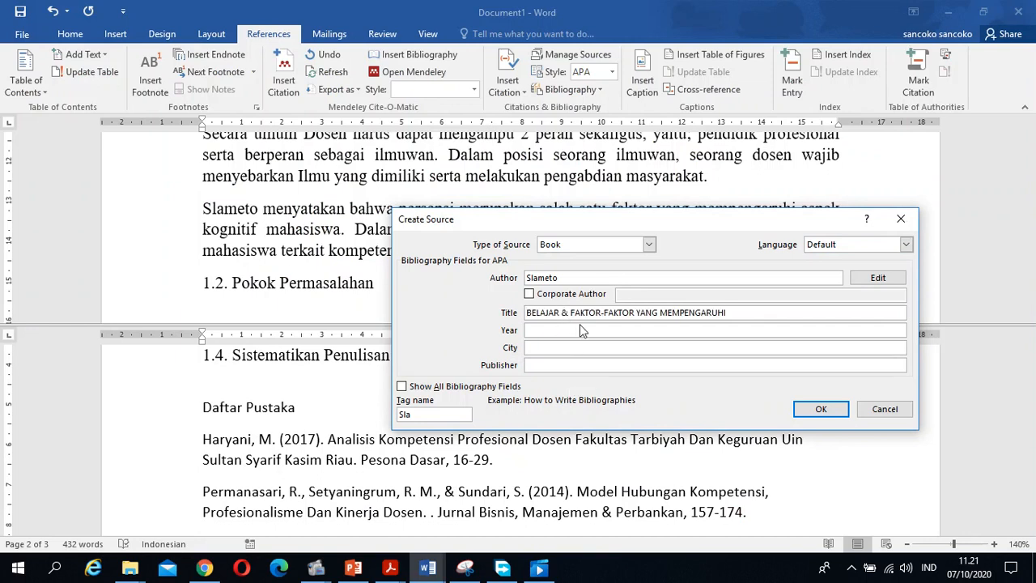
Rewrite the source's title in mixed case as "Belajar & Faktor- Faktor yang Mempengaruhi"
click(576, 330)
click(558, 312)
key(BackSpace)
key(BackSpace)
key(BackSpace)
key(BackSpace)
key(BackSpace)
key(BackSpace)
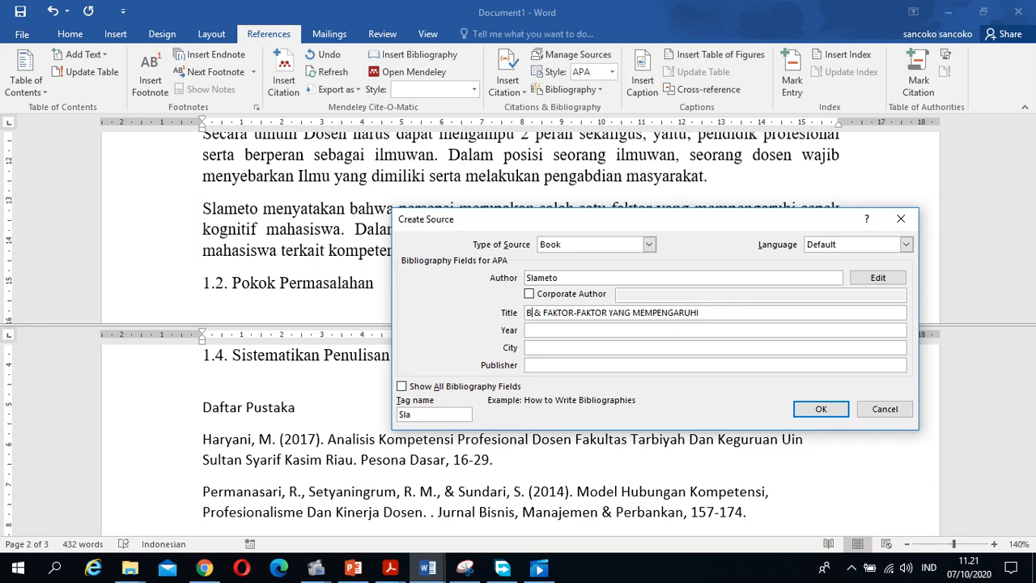
text(elajar)
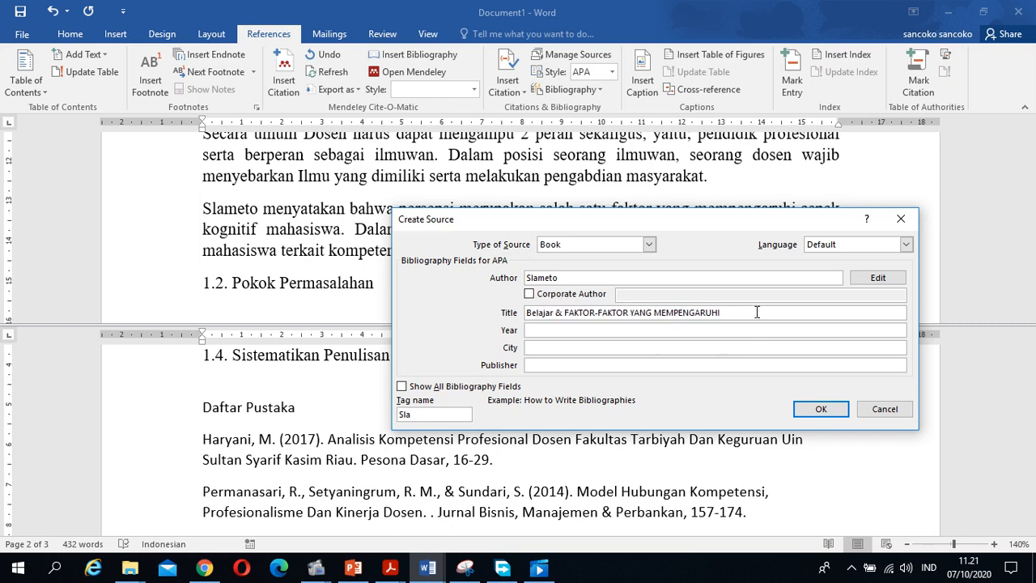
key(BackSpace)
key(BackSpace)
key(BackSpace)
key(BackSpace)
key(BackSpace)
key(BackSpace)
key(BackSpace)
key(BackSpace)
key(BackSpace)
key(BackSpace)
key(BackSpace)
key(BackSpace)
key(BackSpace)
key(BackSpace)
key(BackSpace)
key(BackSpace)
key(BackSpace)
key(BackSpace)
key(BackSpace)
key(BackSpace)
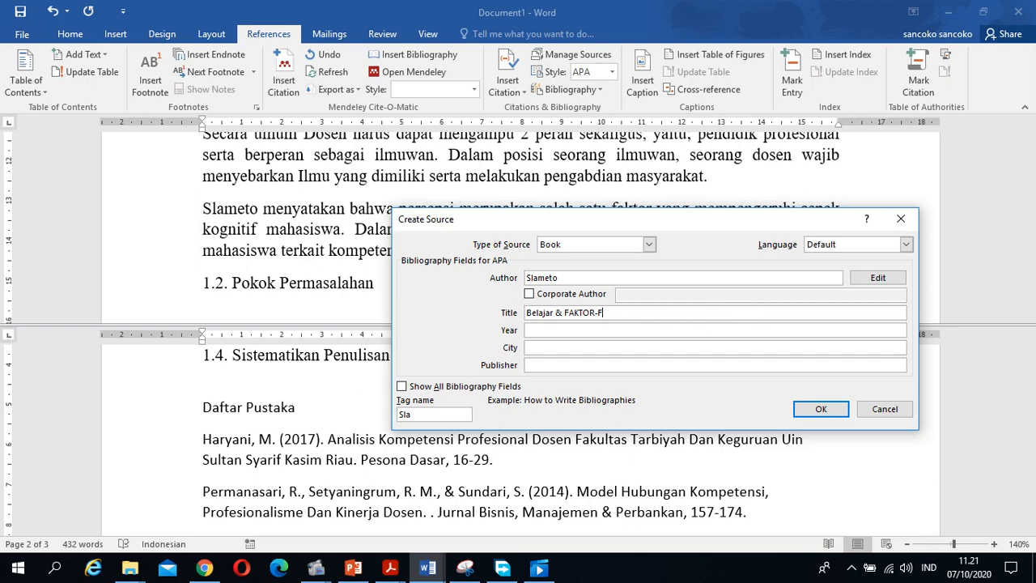
key(BackSpace)
key(BackSpace)
key(BackSpace)
text(Faktor- Faktor yang Mempengaruhi)
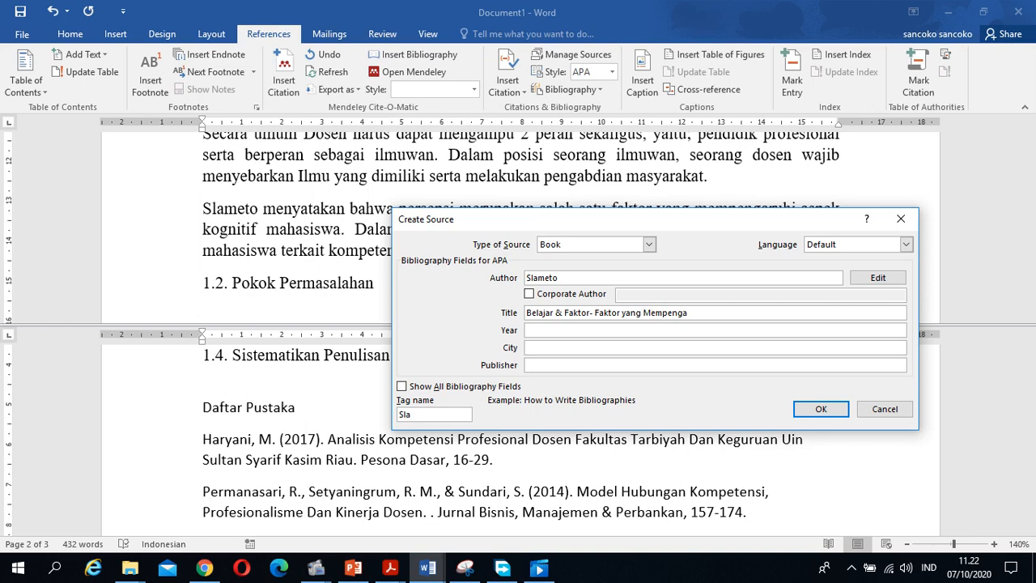
Set the source's city to Jakarta, publisher to Rhineka Cipta and year to 2010, and insert it as a citation
click(576, 347)
text(Jaka)
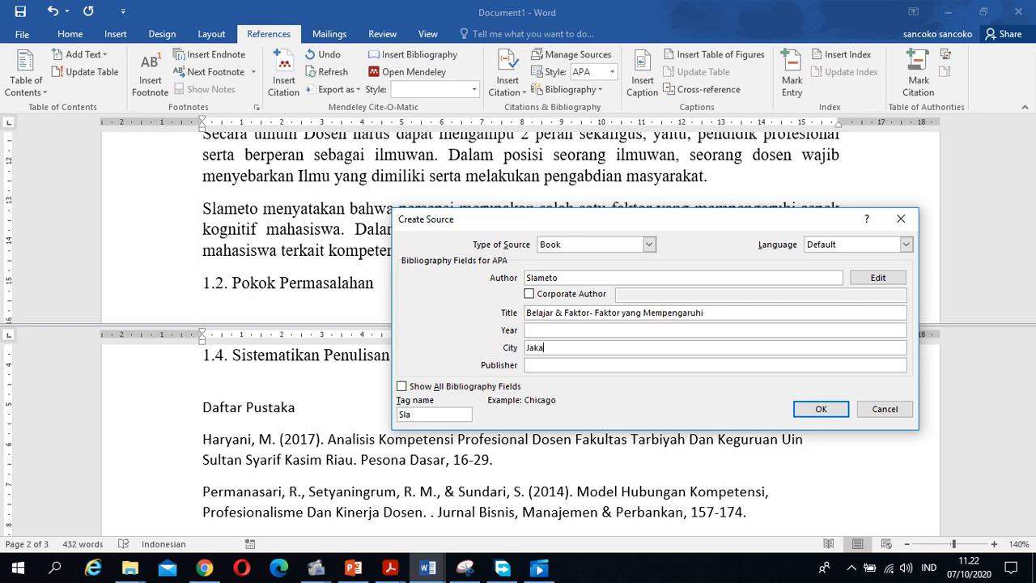
text(rta)
click(560, 365)
text(Rhineka Cipta)
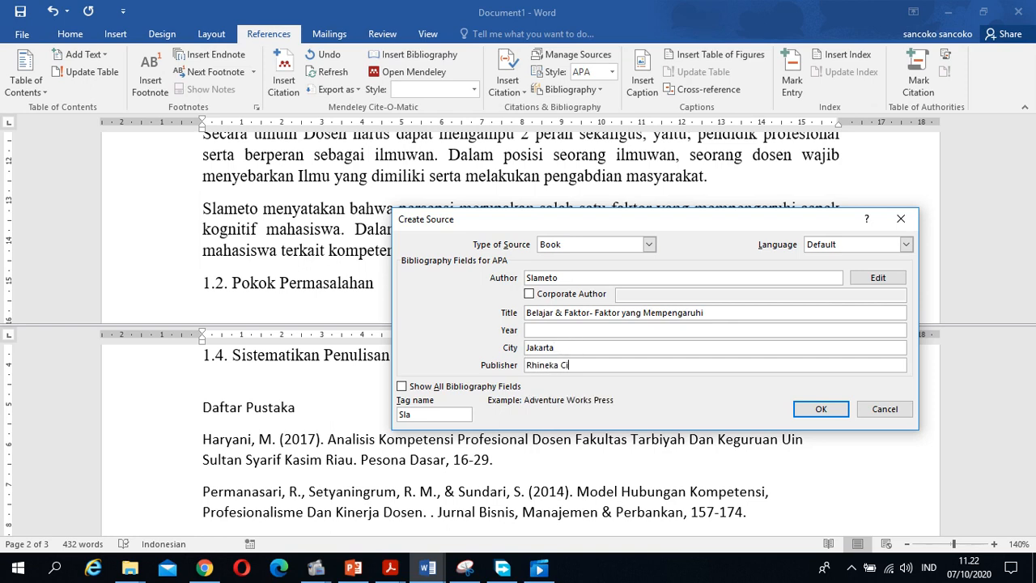
click(549, 330)
text(20)
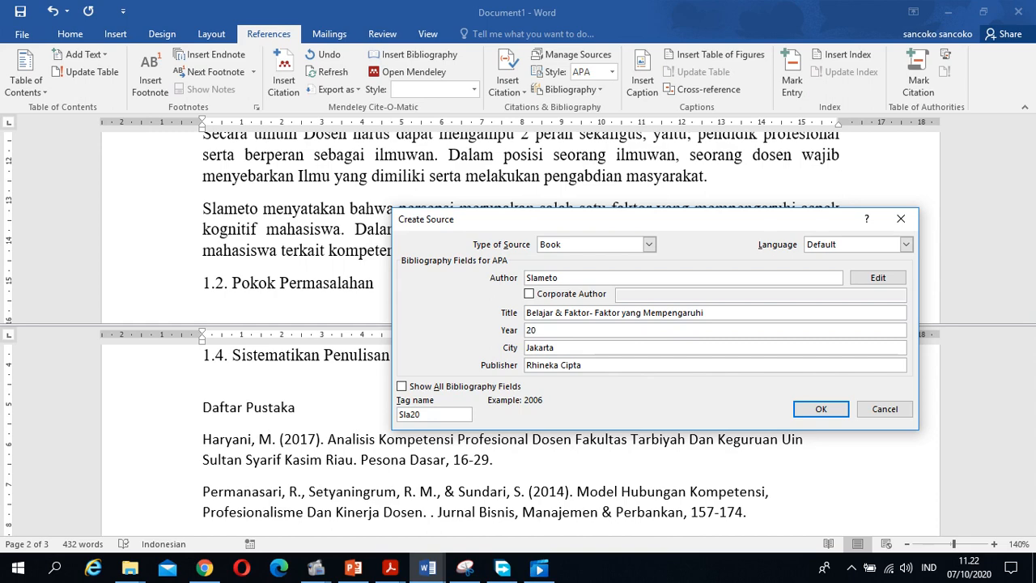
text(10)
click(824, 411)
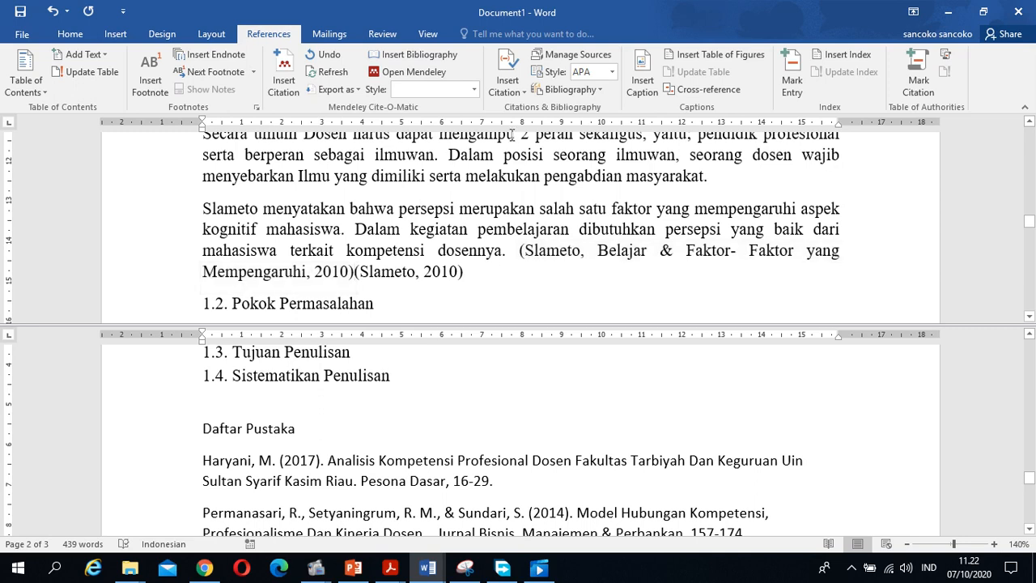
Check the sources available for citation, and open and close the source manager without changes
click(513, 94)
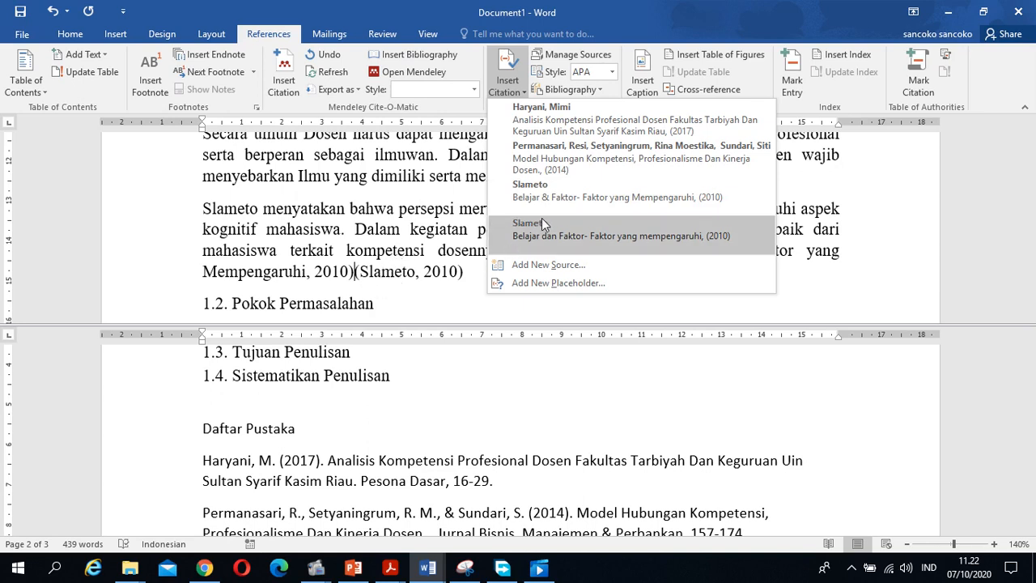
click(578, 55)
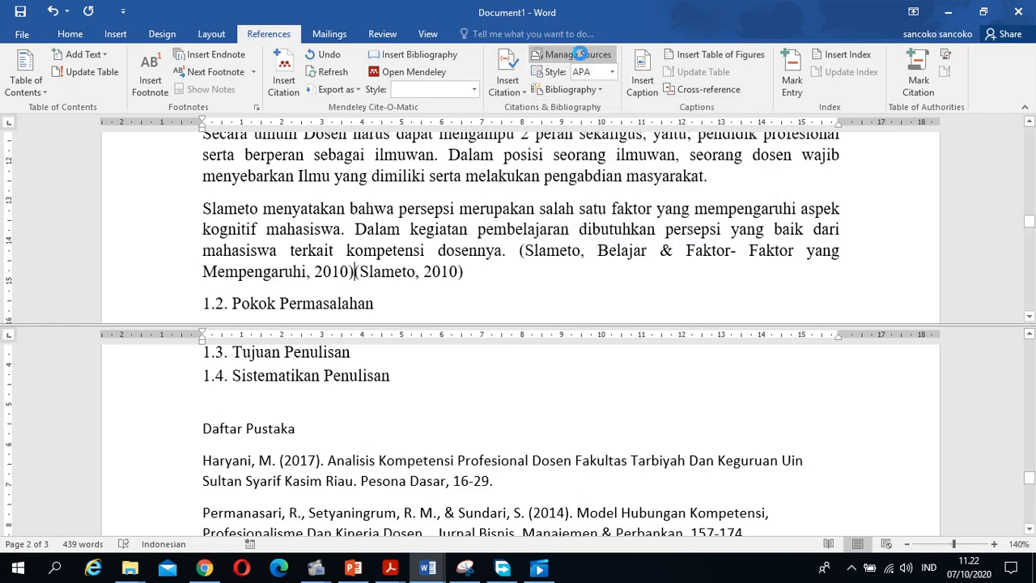
click(780, 90)
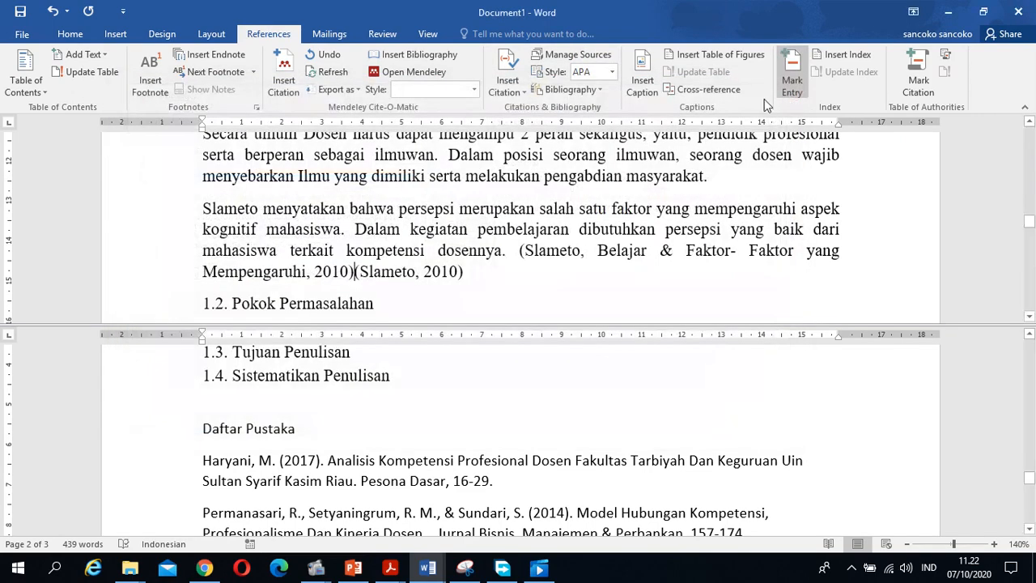
Delete both 2010 citations, the managed one and the plain-text one, at the end of the paragraph above section 1.2
drag(521, 249, 353, 273)
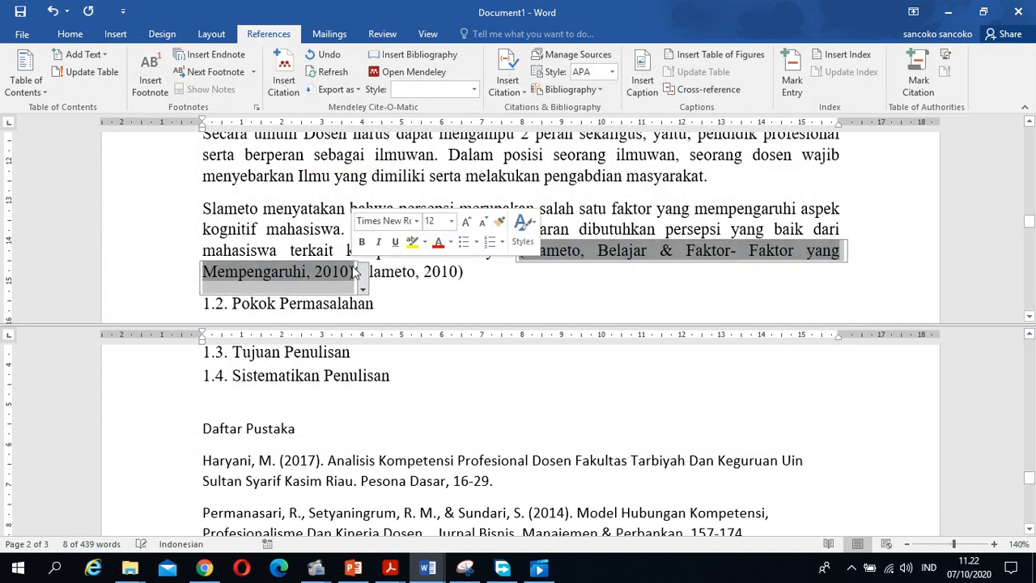
key(Delete)
click(488, 273)
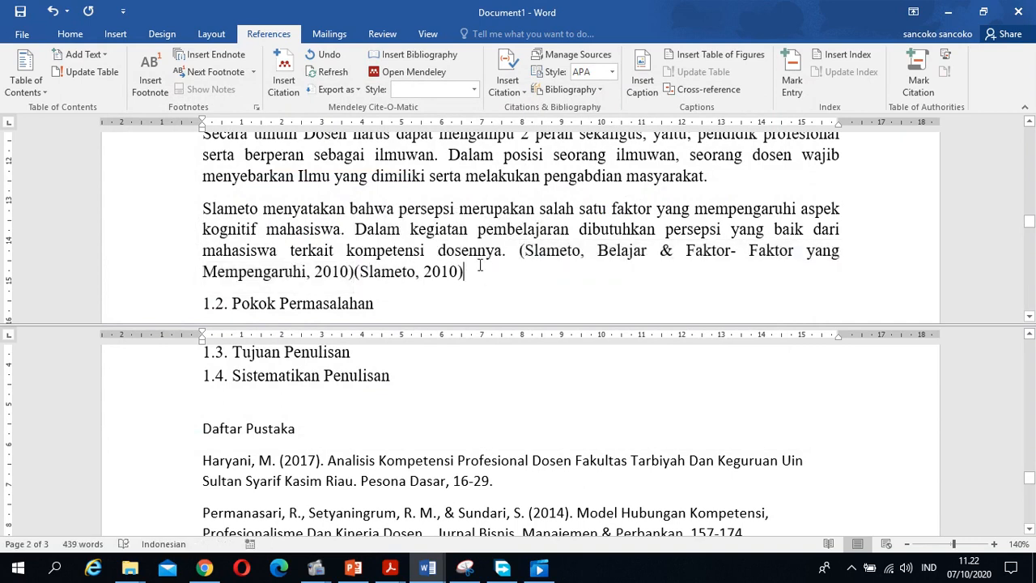
drag(520, 249, 544, 277)
key(Delete)
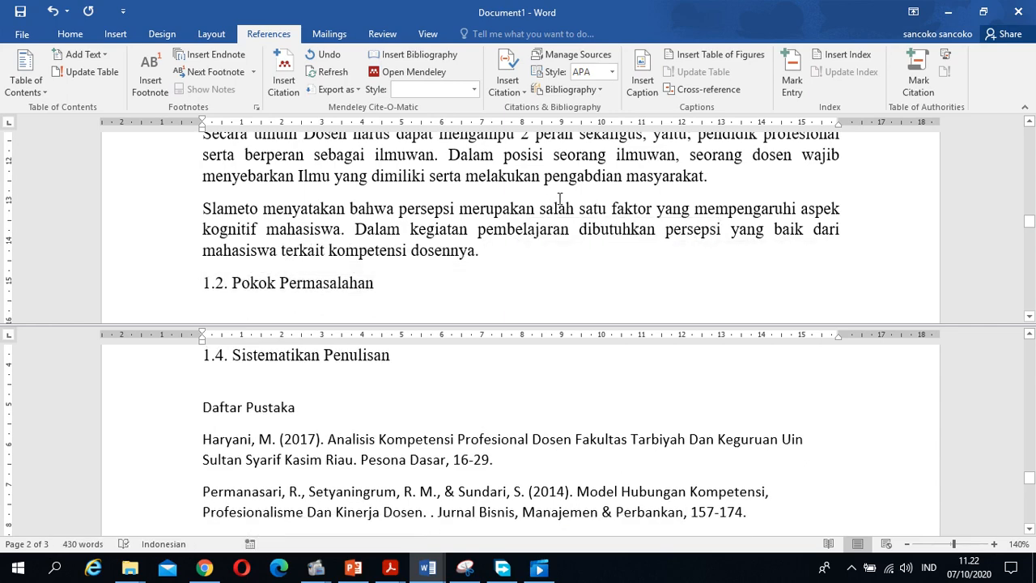
Delete both uncited 2010 book sources from the document's current source list and close the source manager
click(595, 55)
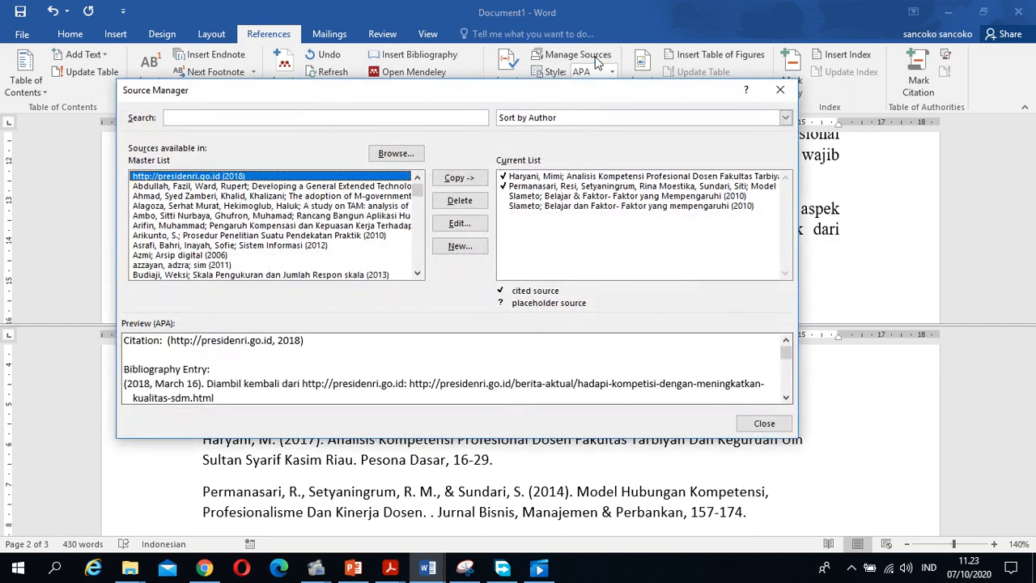
click(585, 196)
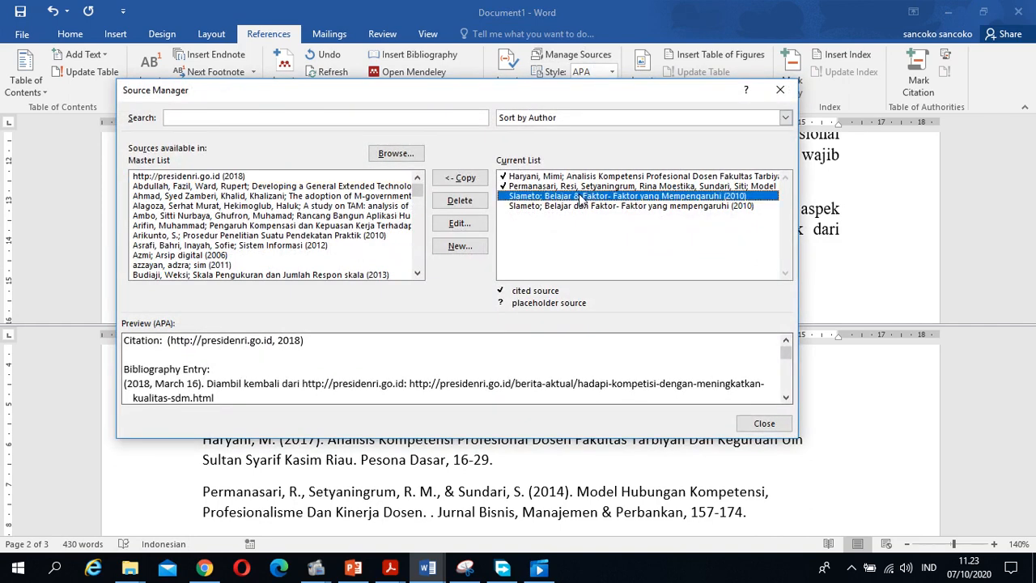
click(604, 209)
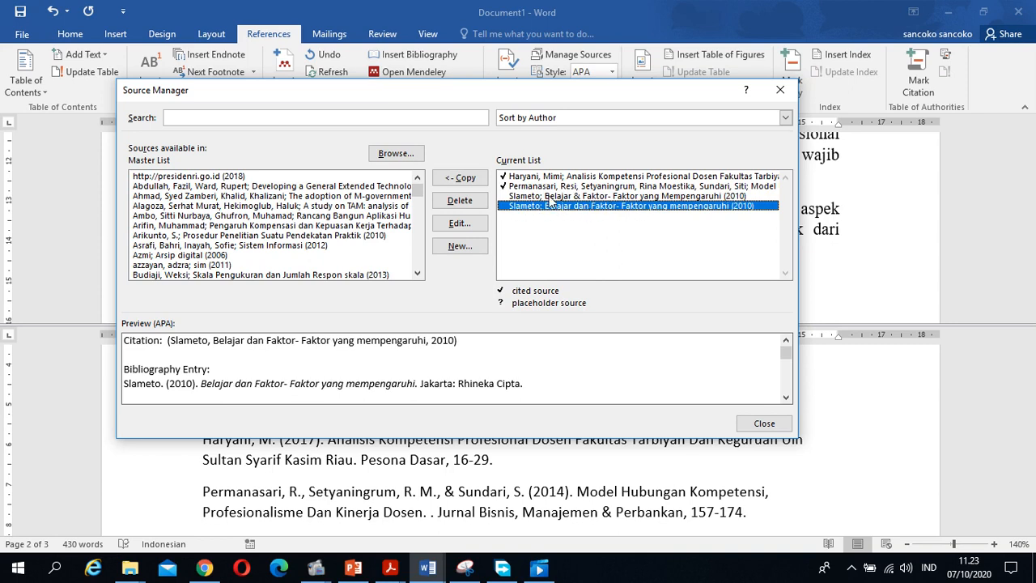
click(473, 203)
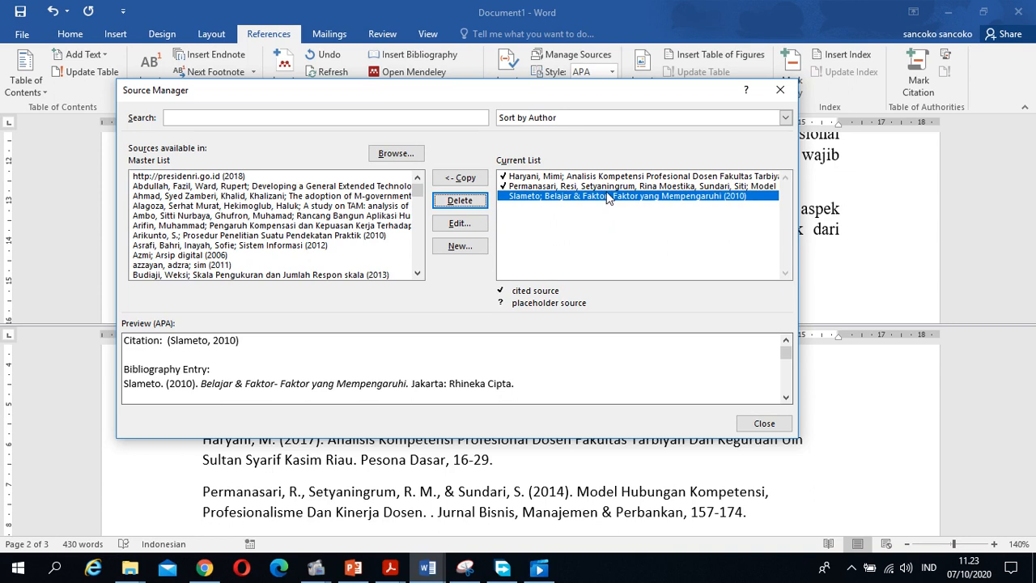
click(460, 201)
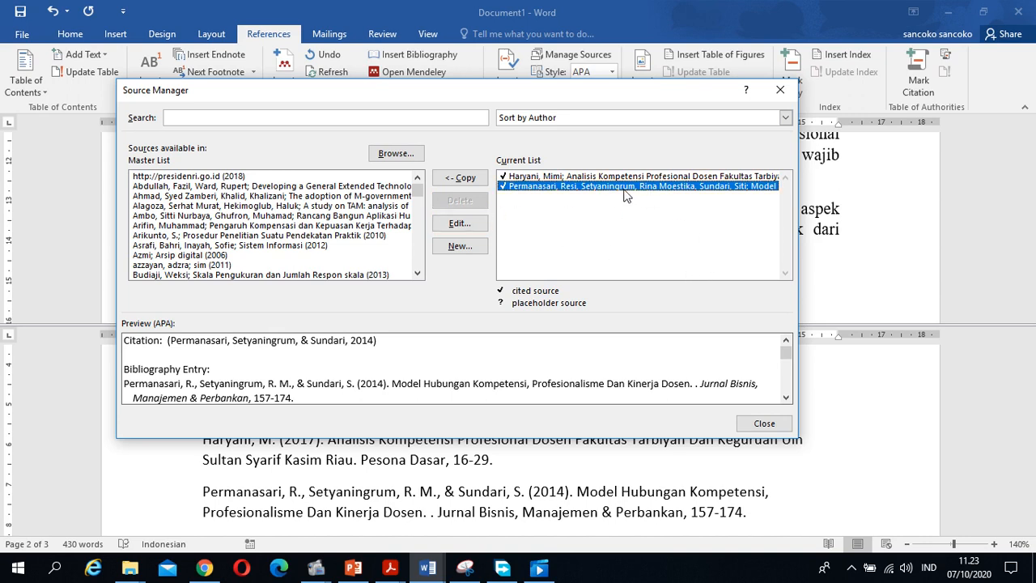
click(780, 94)
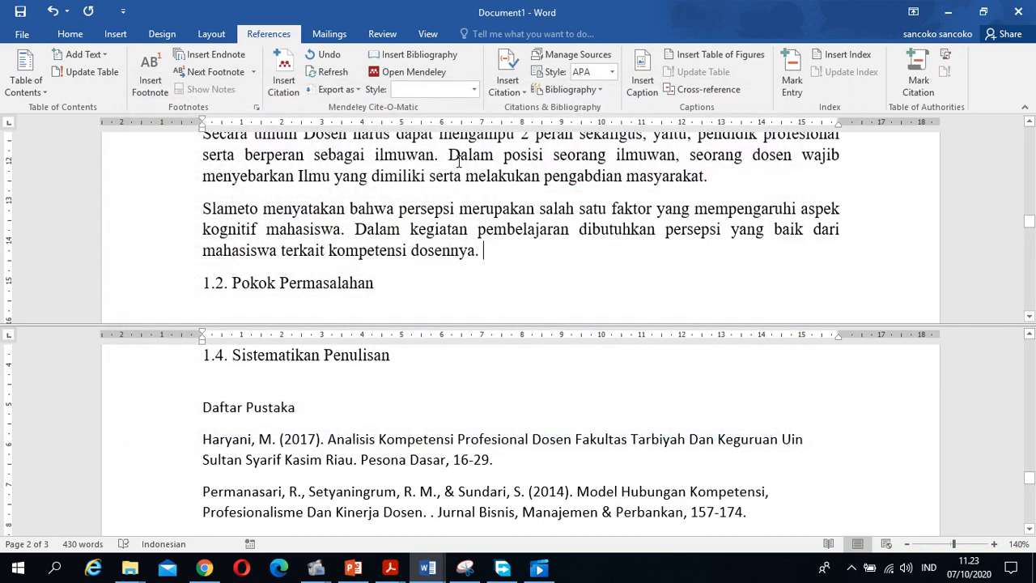
Start a new book source with the author's name and the title "Belajar dan Faktor-Faktor yang Mempengaruhi"
click(496, 95)
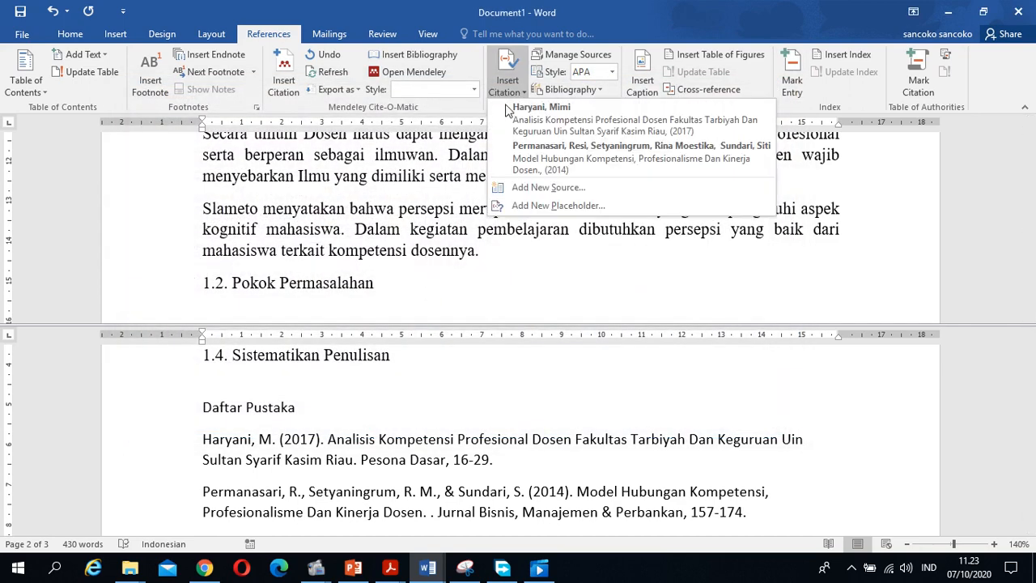
click(548, 187)
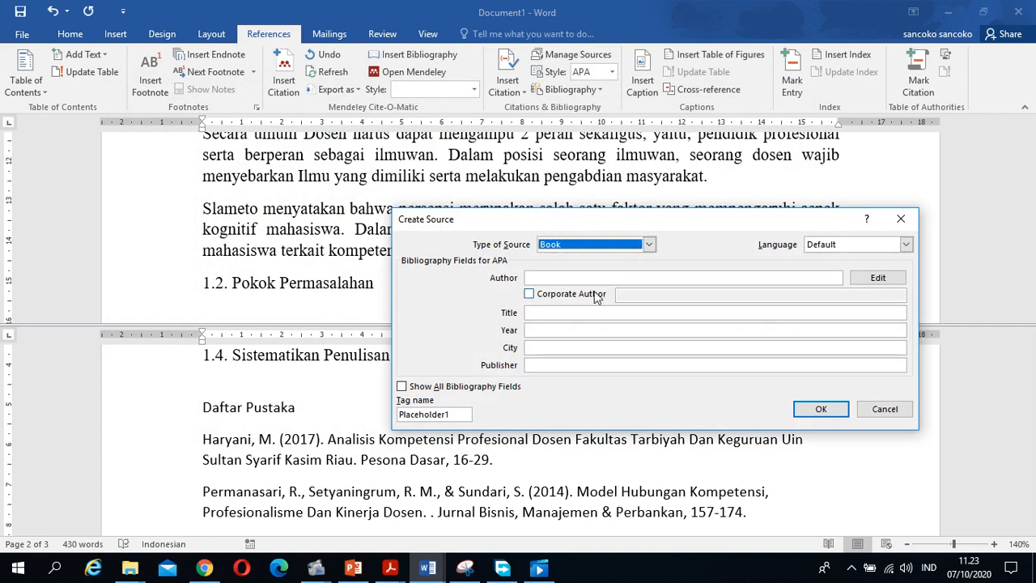
click(603, 277)
text(Slameto)
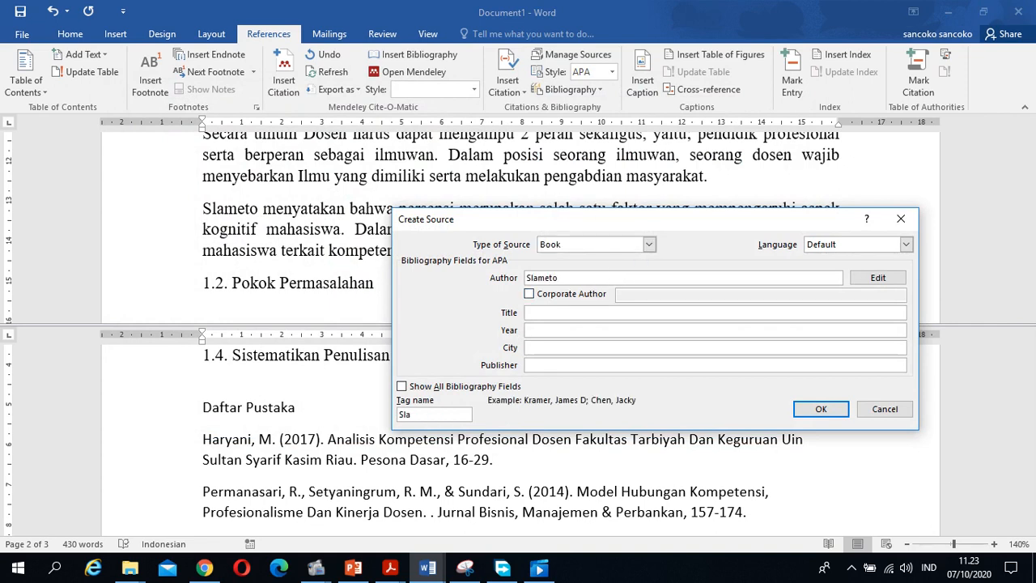
click(555, 313)
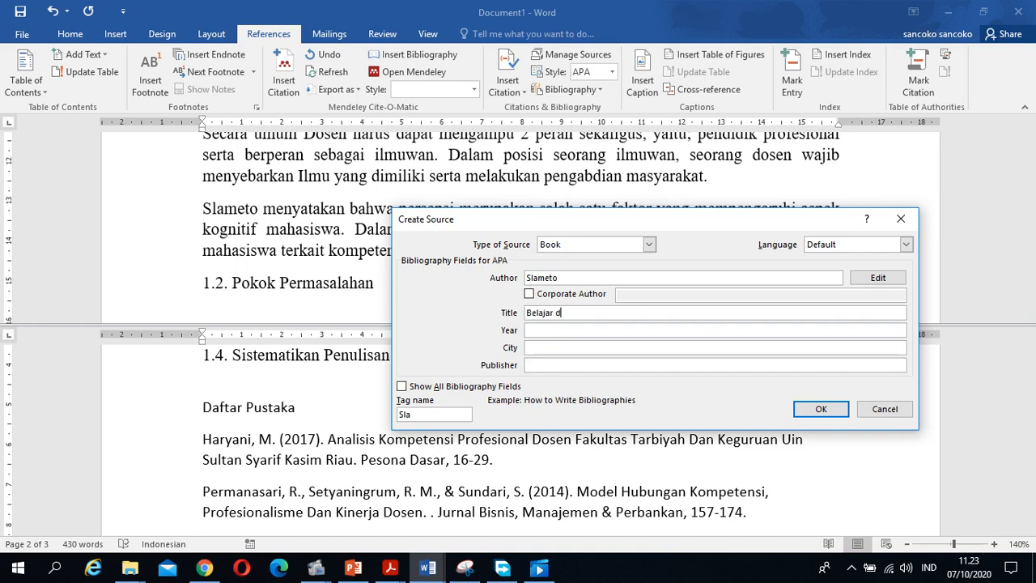
text(Belajar dan Faktor-Fak)
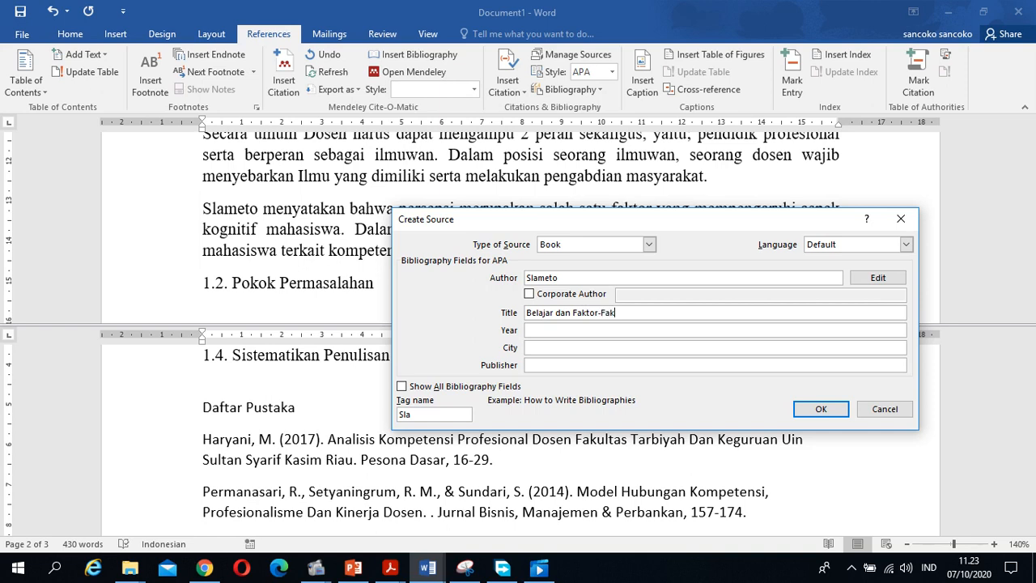
text(tor yang Mempengaruhi)
Set the book source's year to 2010, city to Jakarta and publisher to Rhineka Cipta, and insert it as a citation
click(532, 330)
text(2010)
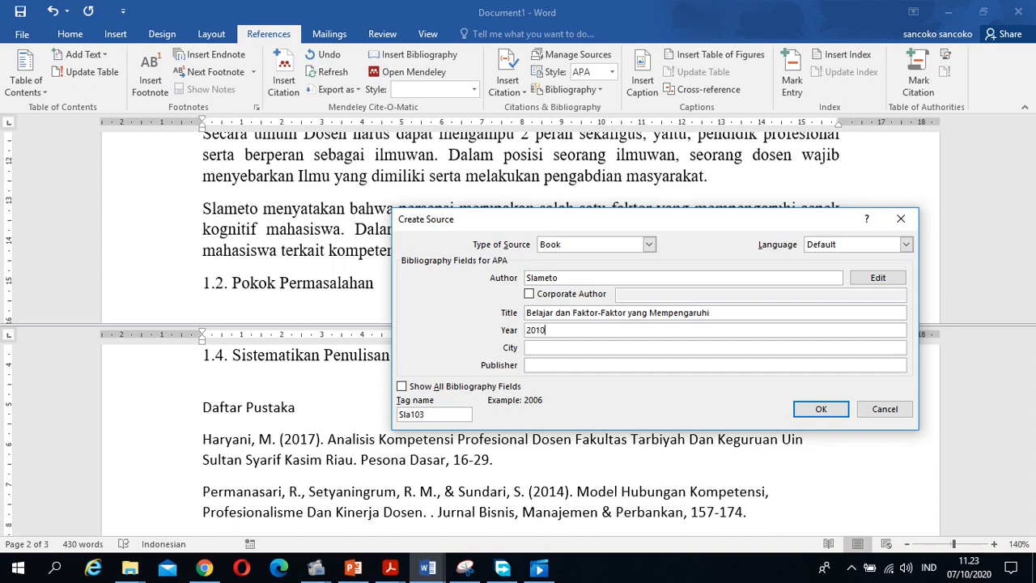
click(547, 348)
click(568, 365)
text(Rhineka Cipta)
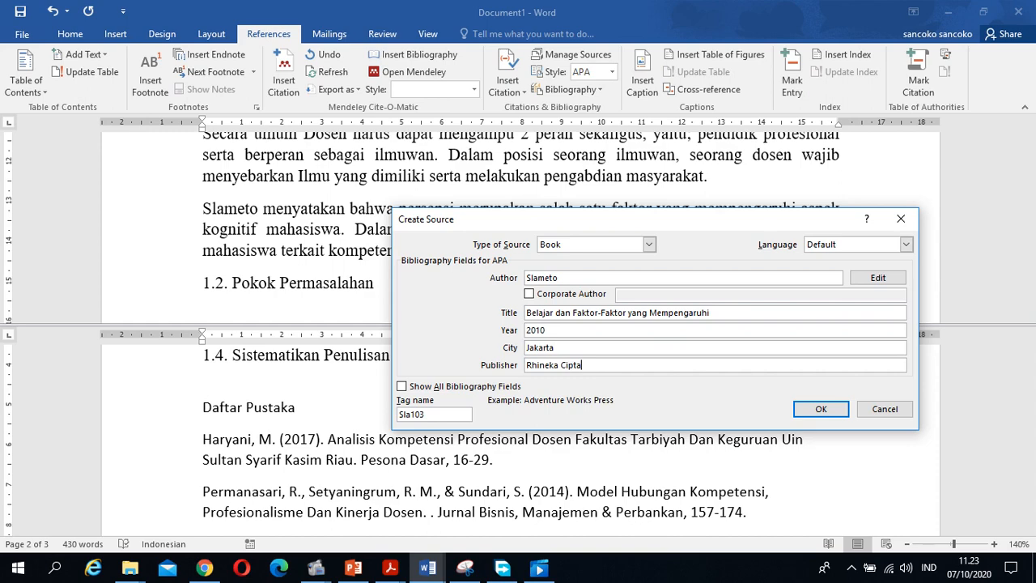
click(833, 410)
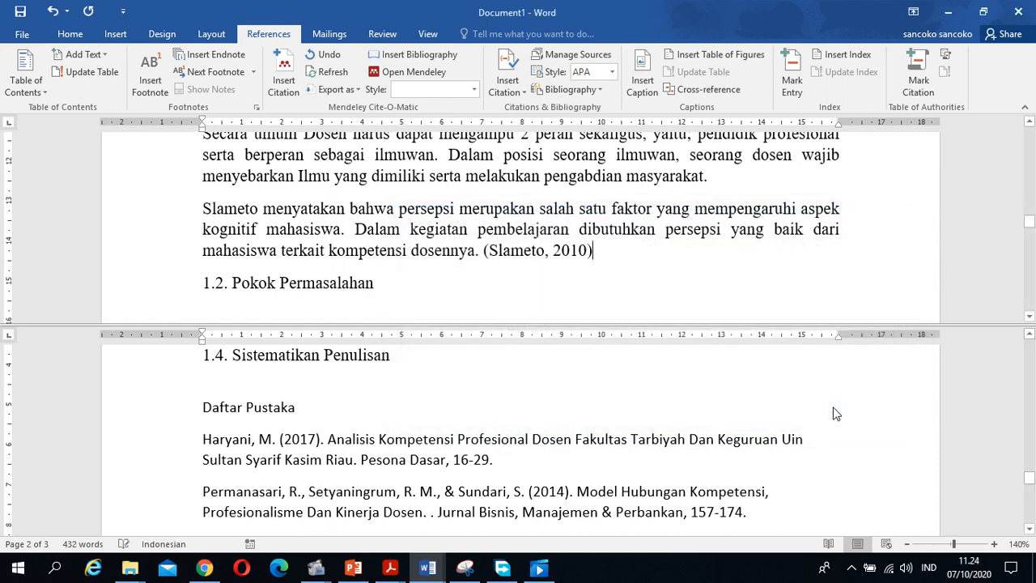
click(538, 262)
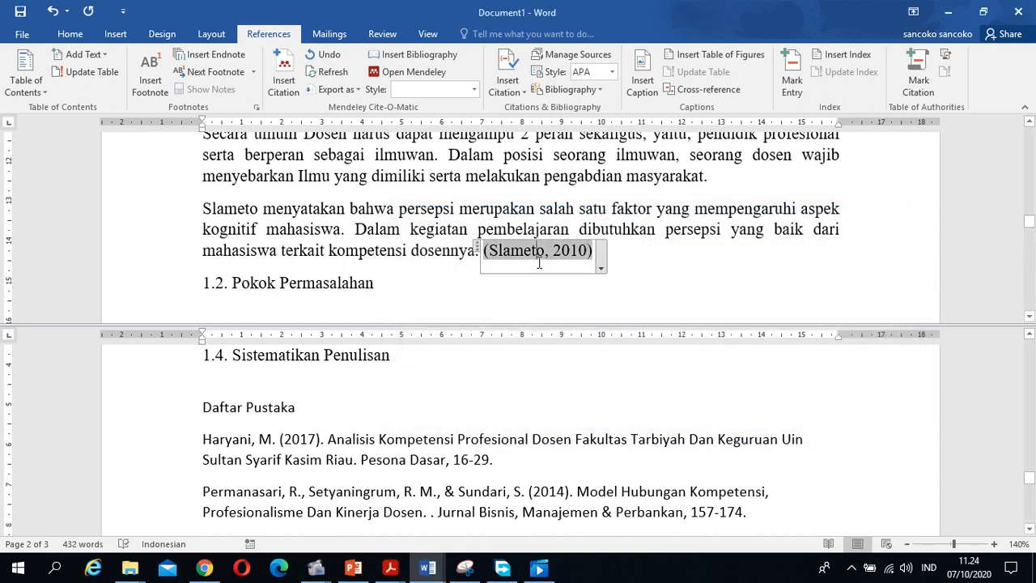
click(667, 269)
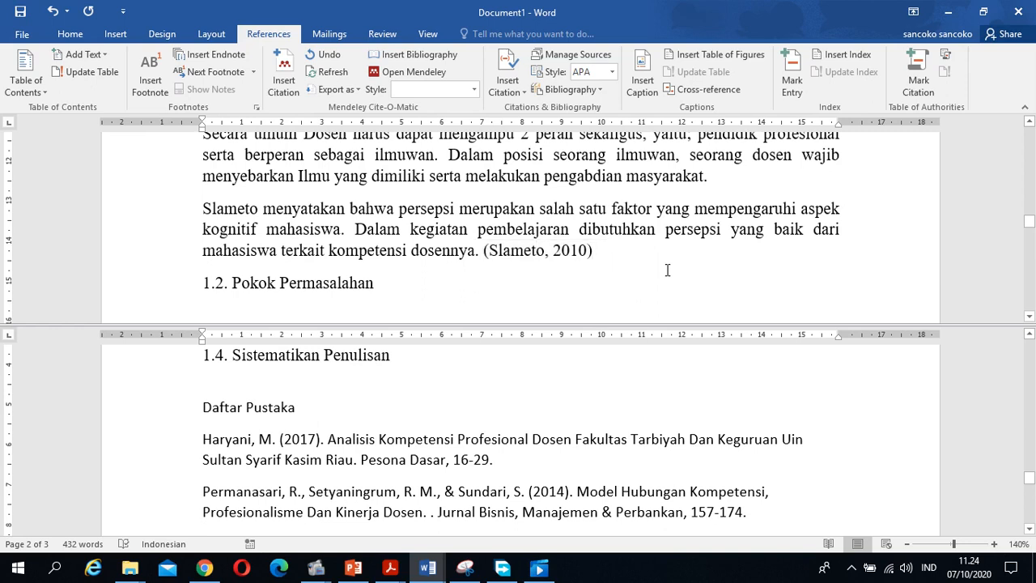
Copy the managed 2014 citation and paste it as text only directly after the original
mouse_move(318, 568)
scroll(499, 206, up, 3)
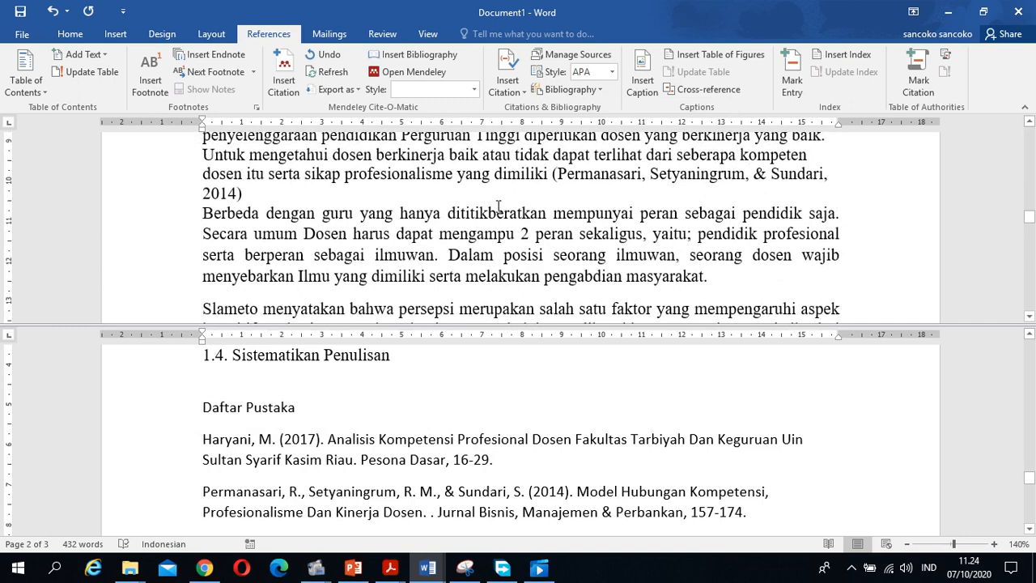
scroll(499, 207, down, 7)
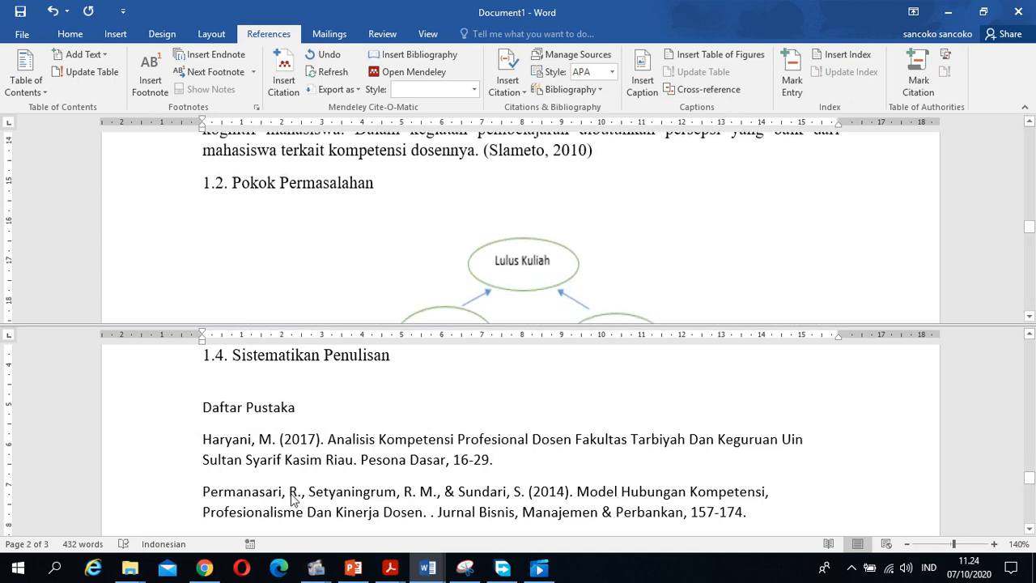
scroll(327, 481, up, 4)
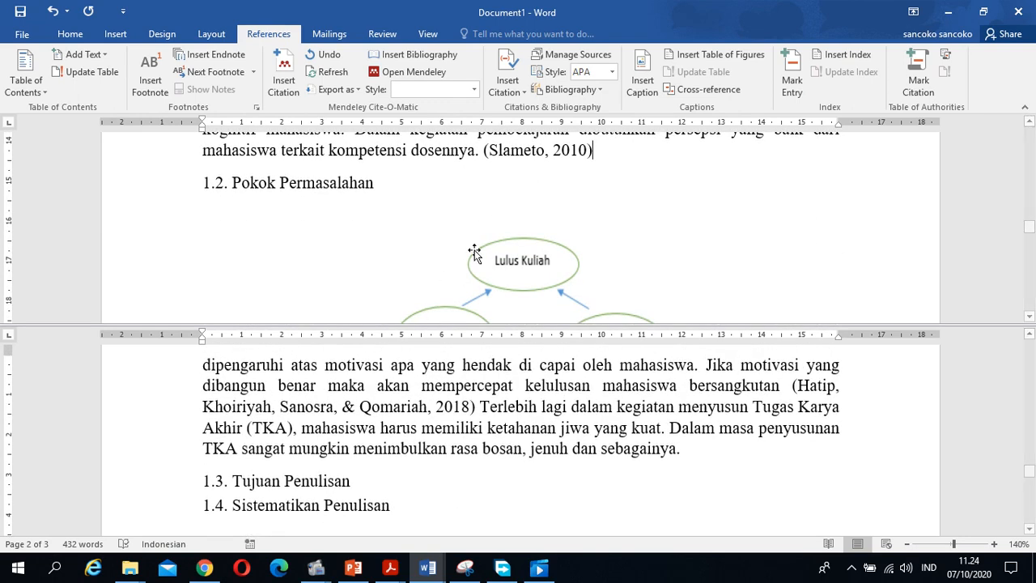
click(466, 175)
scroll(467, 176, up, 4)
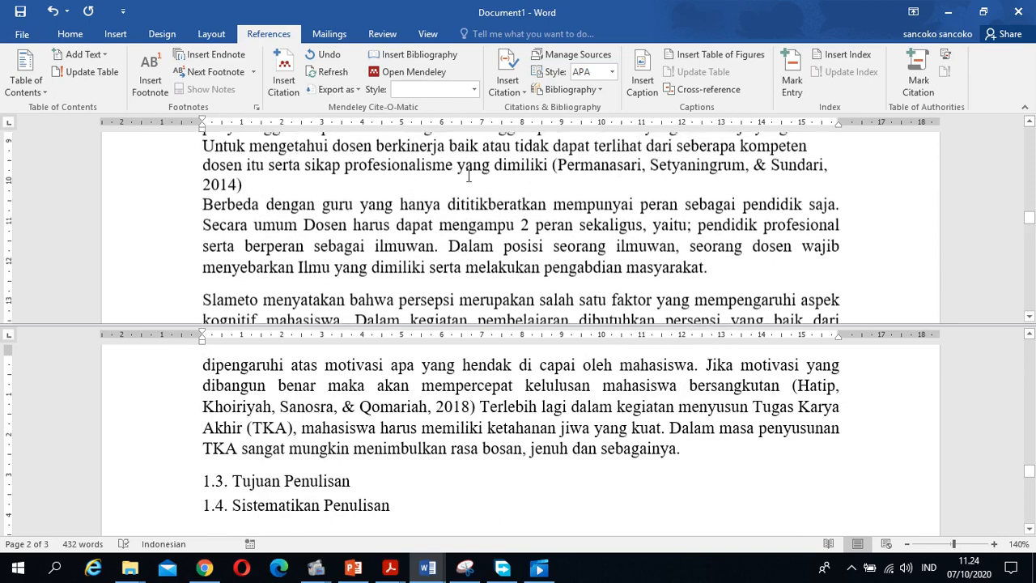
click(611, 182)
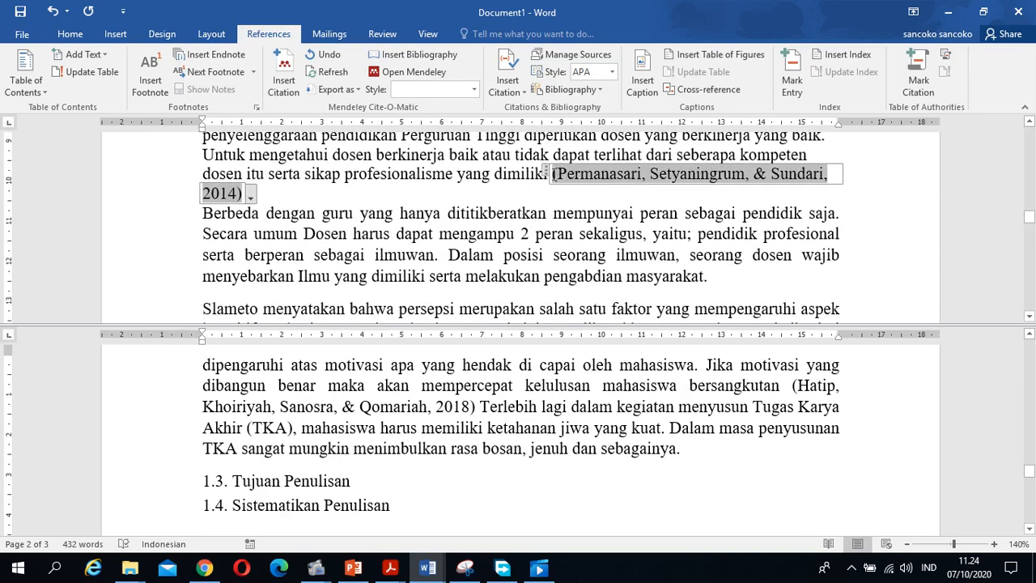
drag(551, 174, 259, 196)
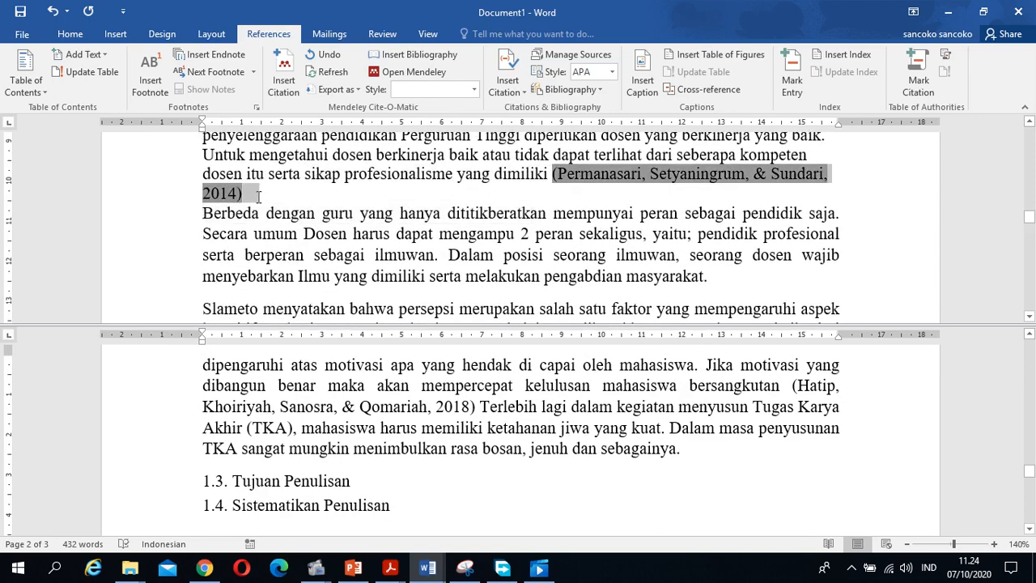
right_click(225, 194)
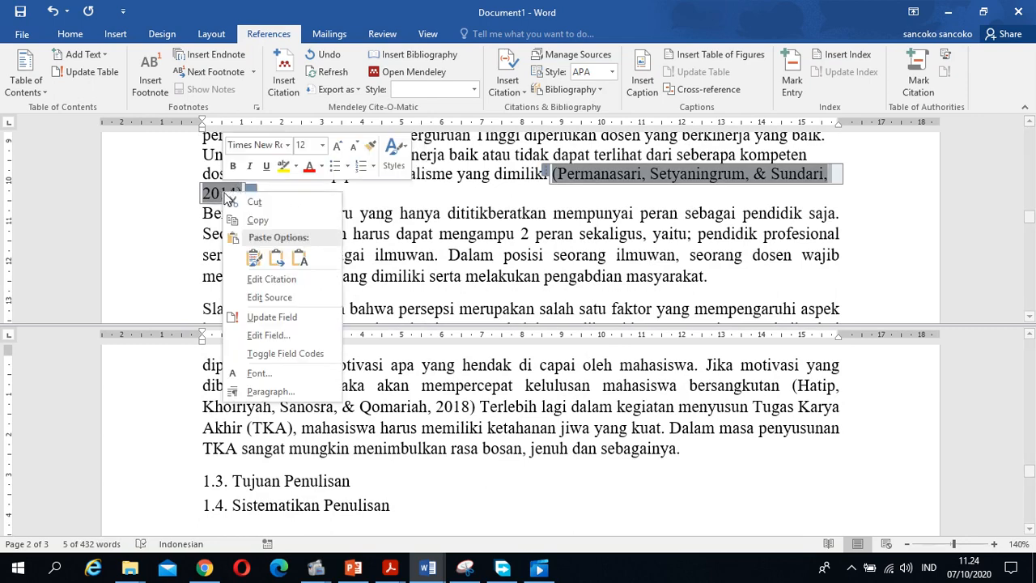
click(261, 221)
click(288, 198)
right_click(289, 199)
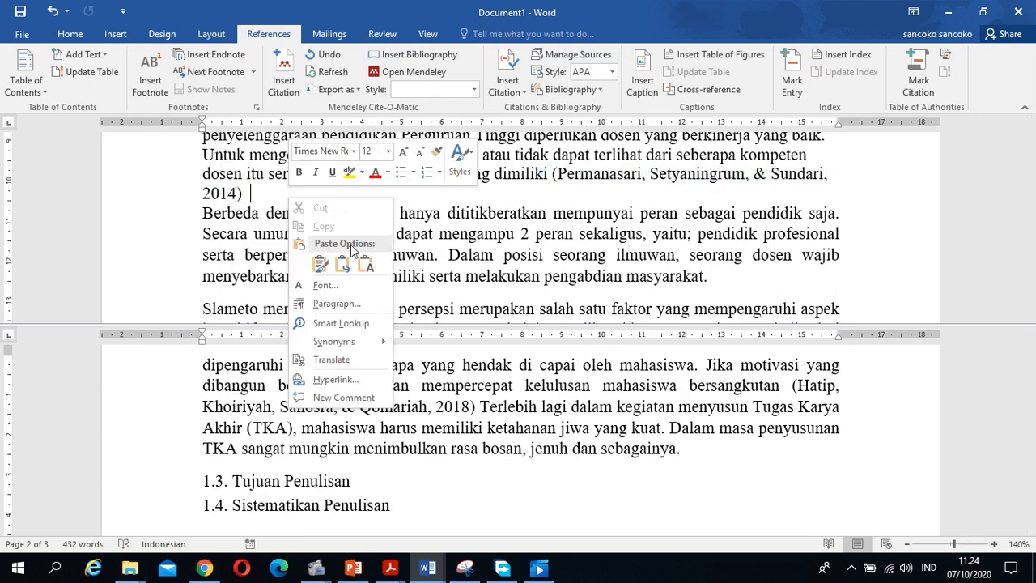
click(364, 263)
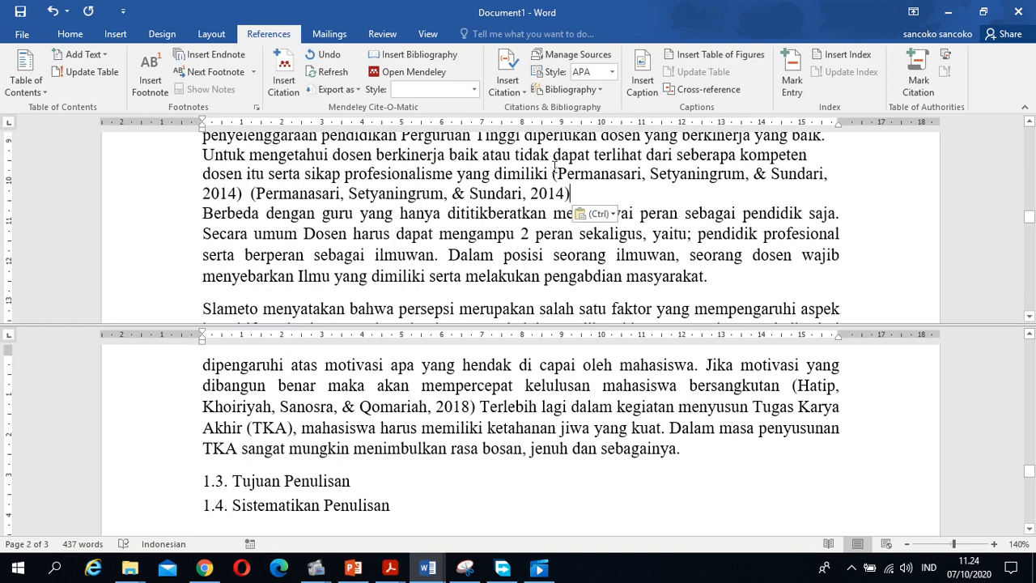
Delete the managed 2014 citation after "yang dimiliki", keeping its plain-text copy
drag(551, 168, 217, 199)
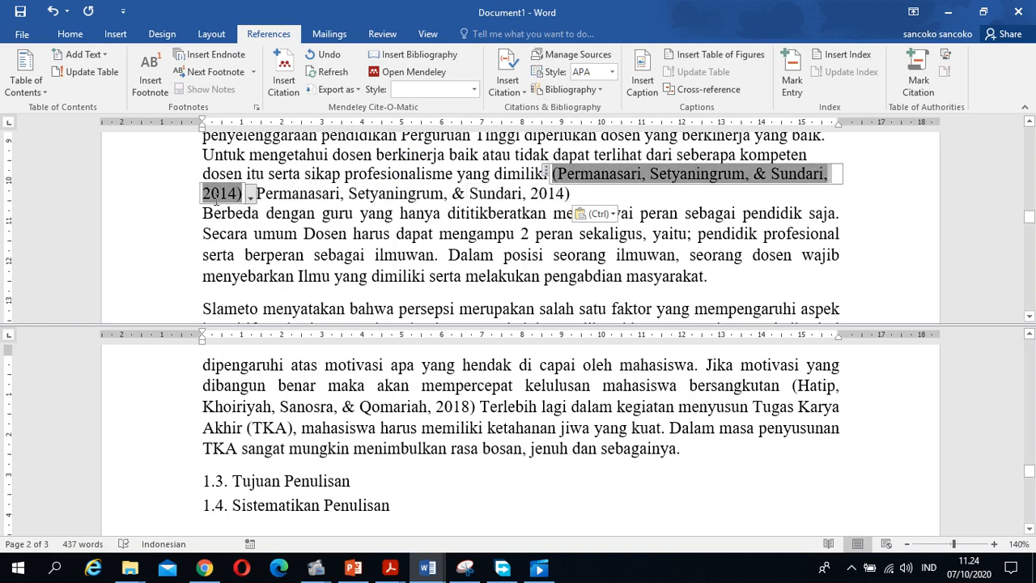
key(Delete)
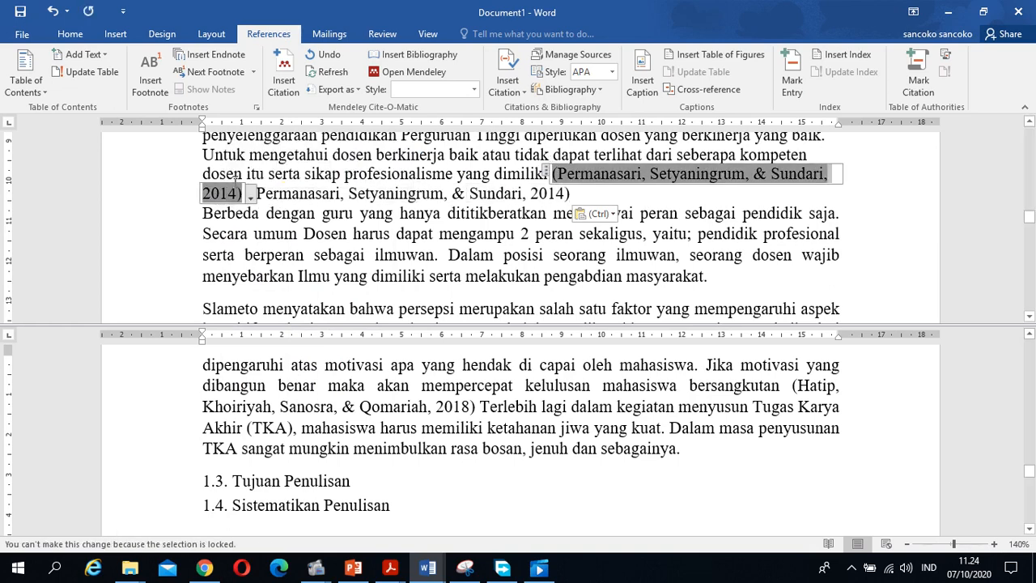
right_click(617, 181)
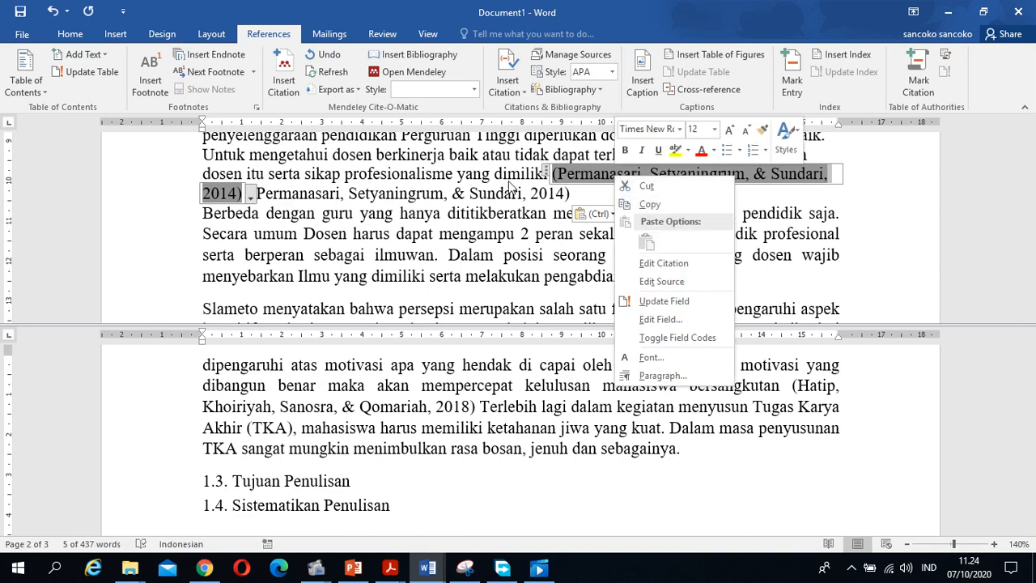
key(Escape)
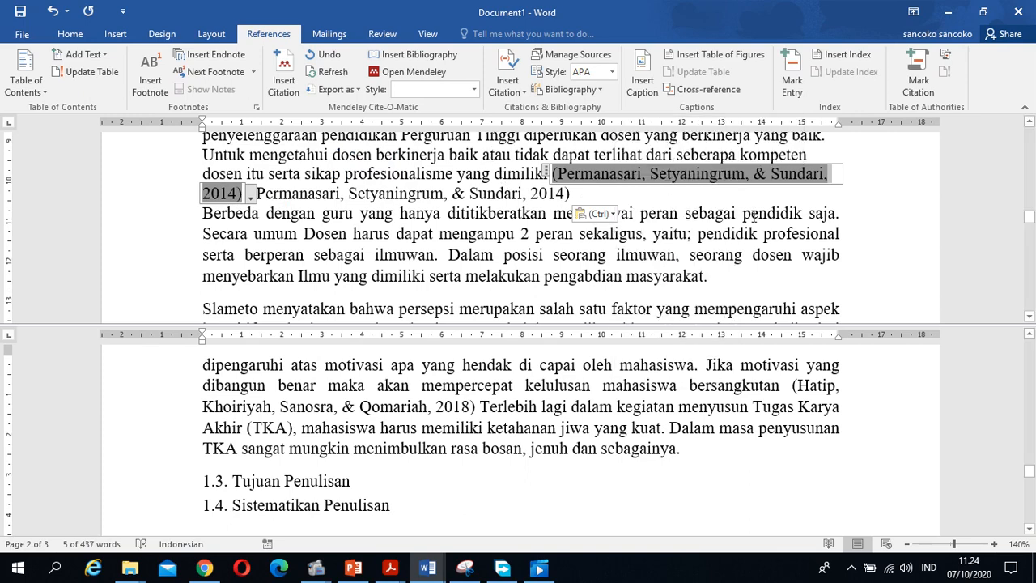
click(551, 175)
drag(551, 175, 586, 189)
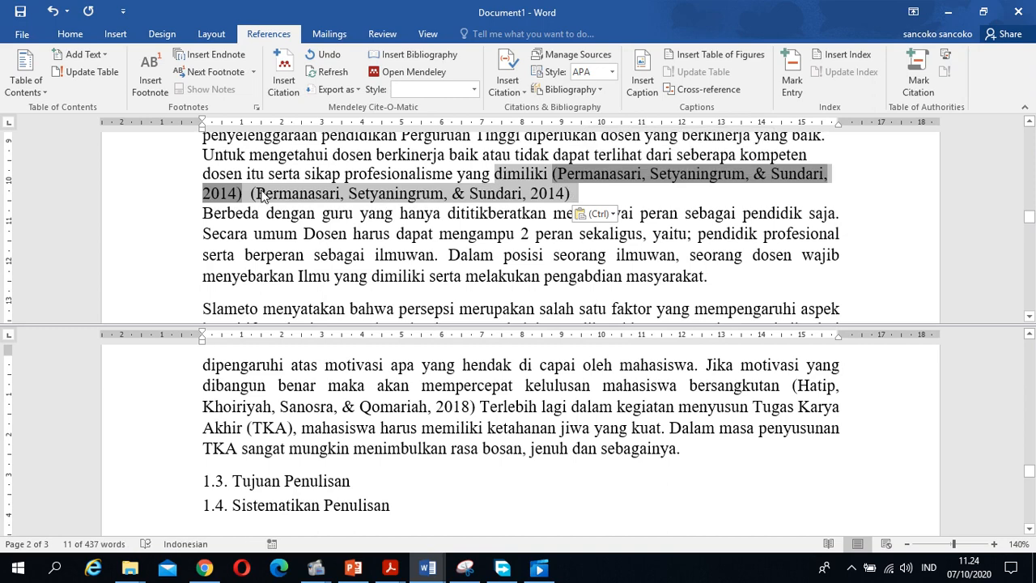
click(488, 172)
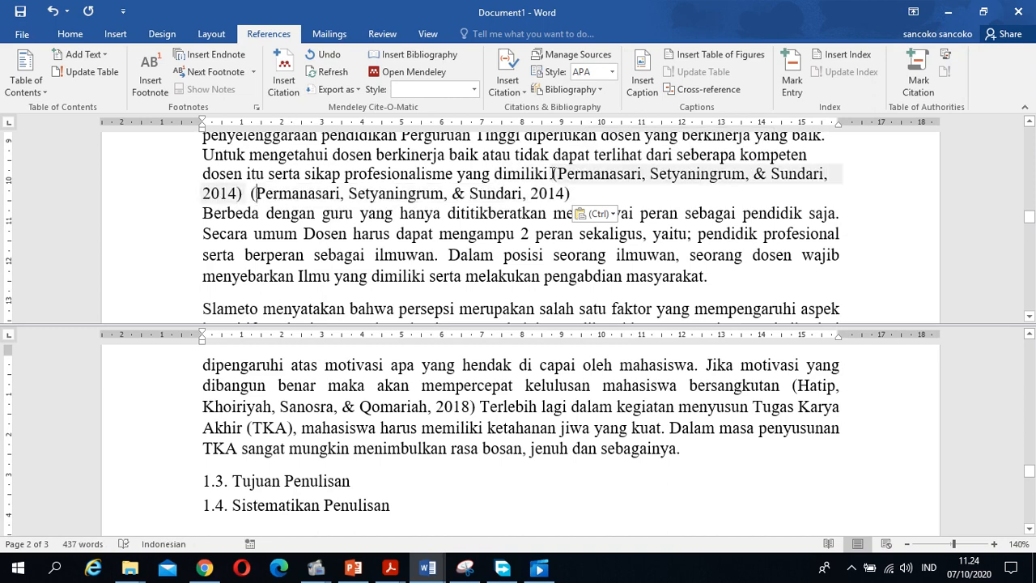
drag(554, 175, 240, 195)
click(247, 194)
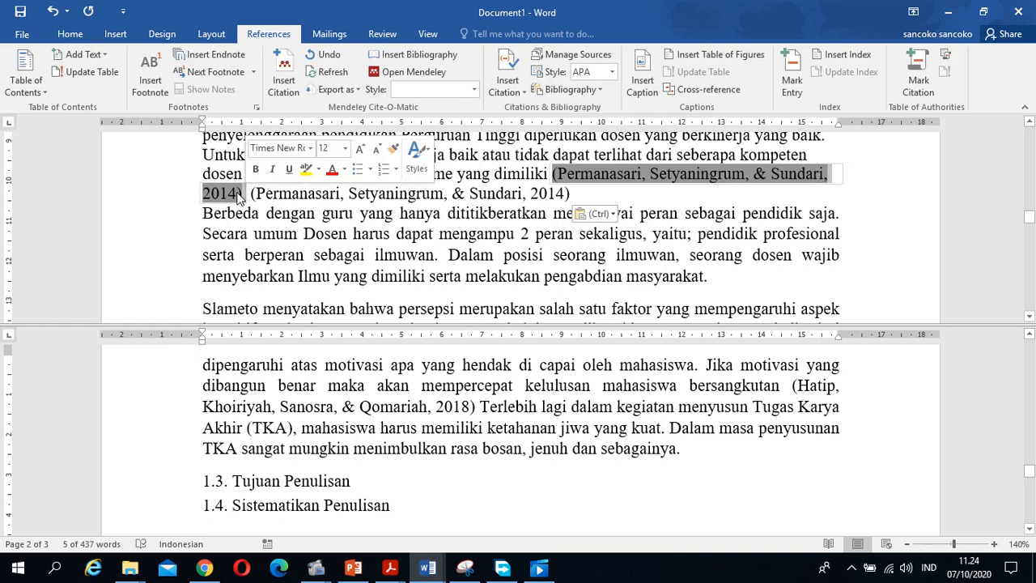
key(BackSpace)
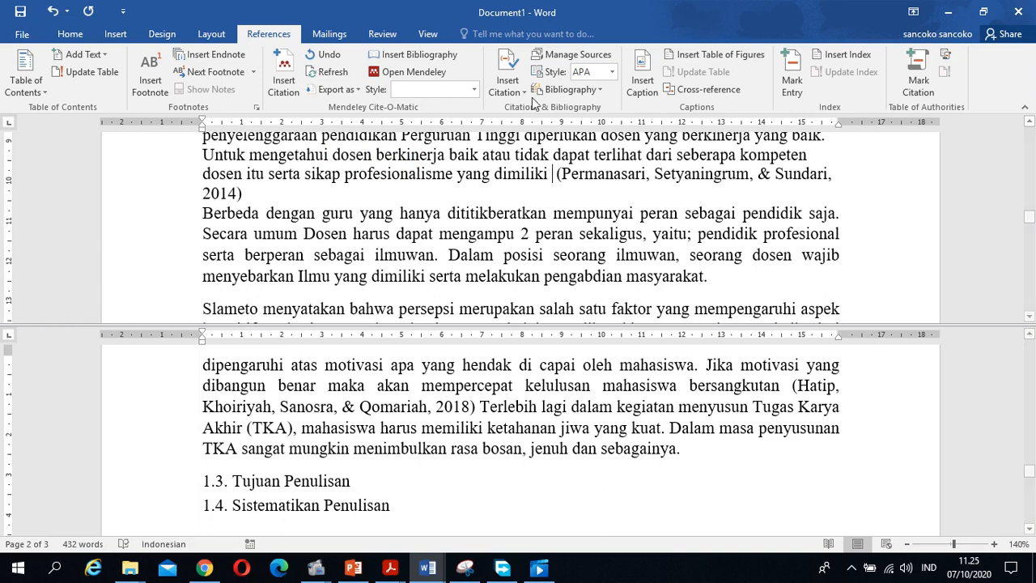
Delete the uncited 2014 journal source from the document's current source list and close the source manager
click(584, 57)
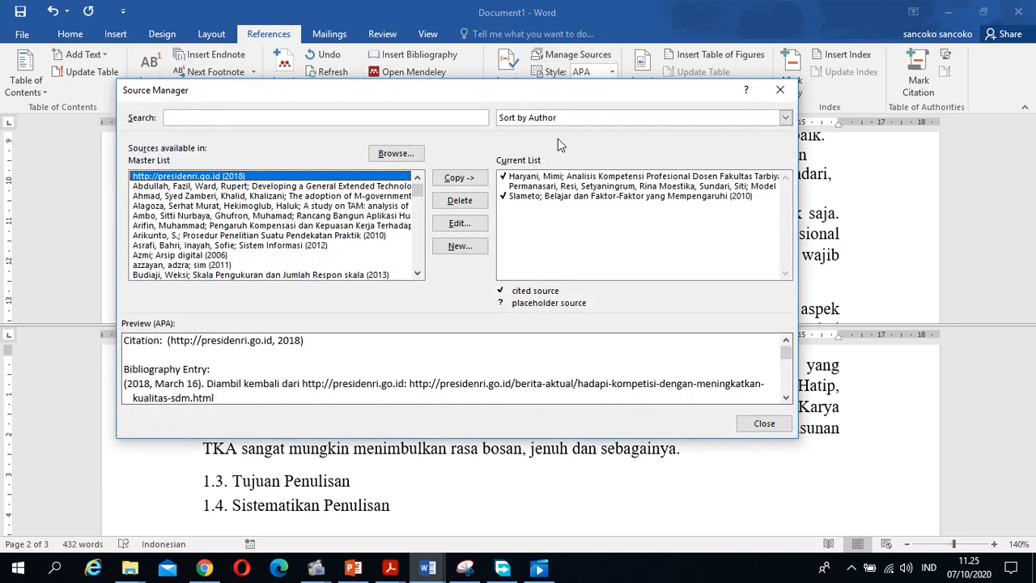
click(576, 187)
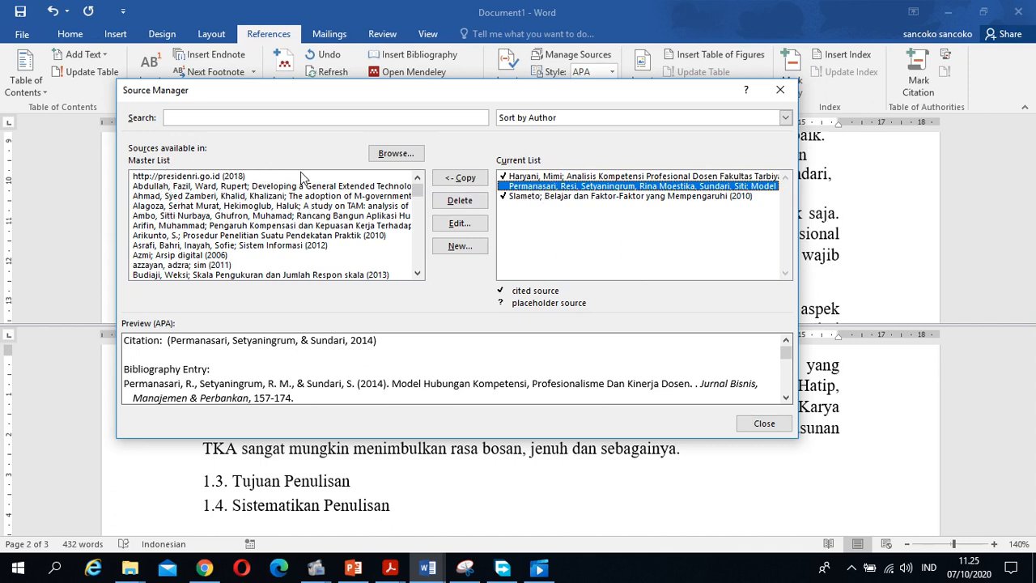
click(462, 201)
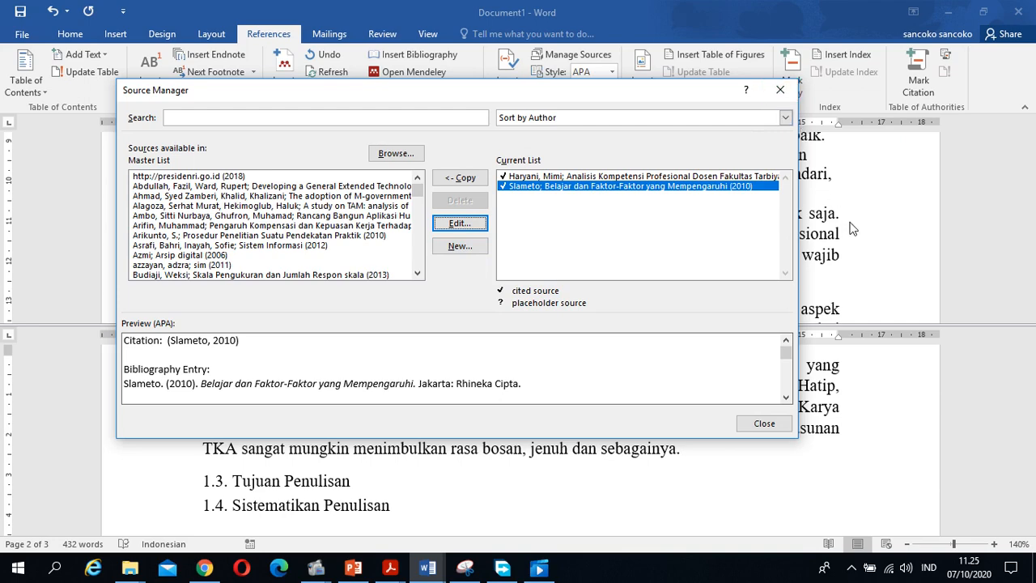
click(769, 422)
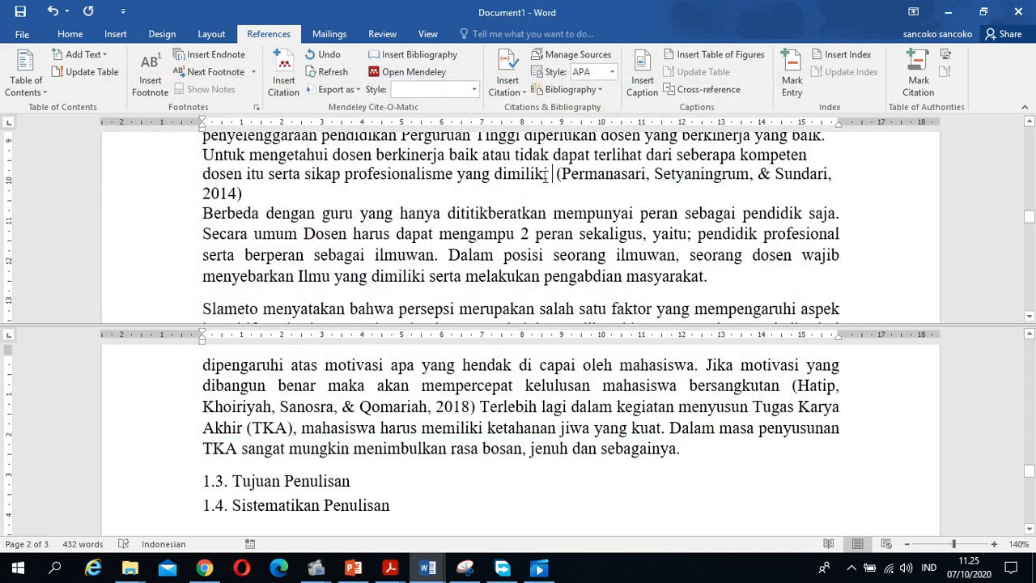
Copy the title "Model Hubungan Kompetensi, Profesionalisme Dan Kinerja Dosen" from the 2014 entry in the Daftar Pustaka
scroll(331, 300, down, 1)
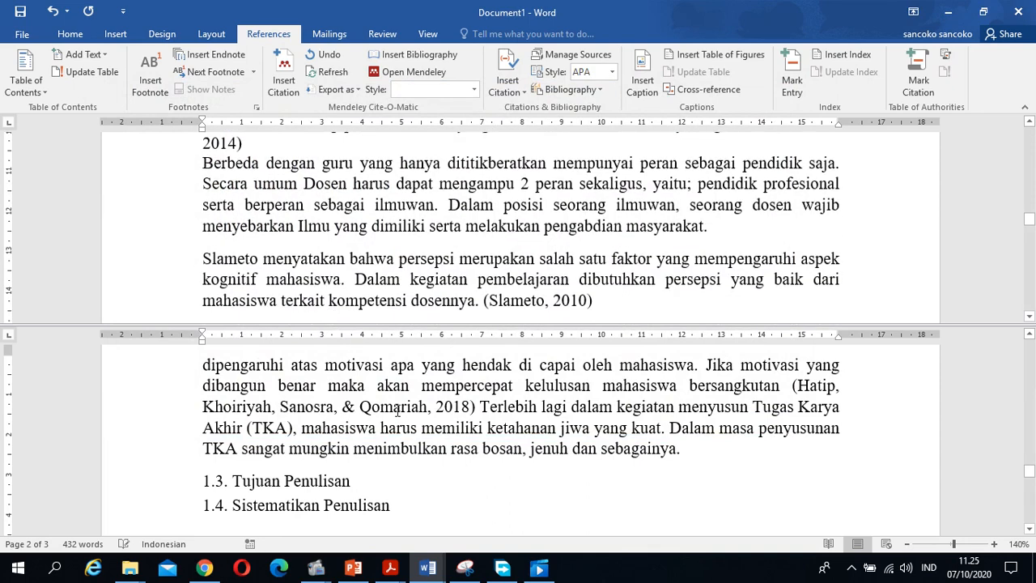
scroll(309, 286, down, 3)
click(394, 441)
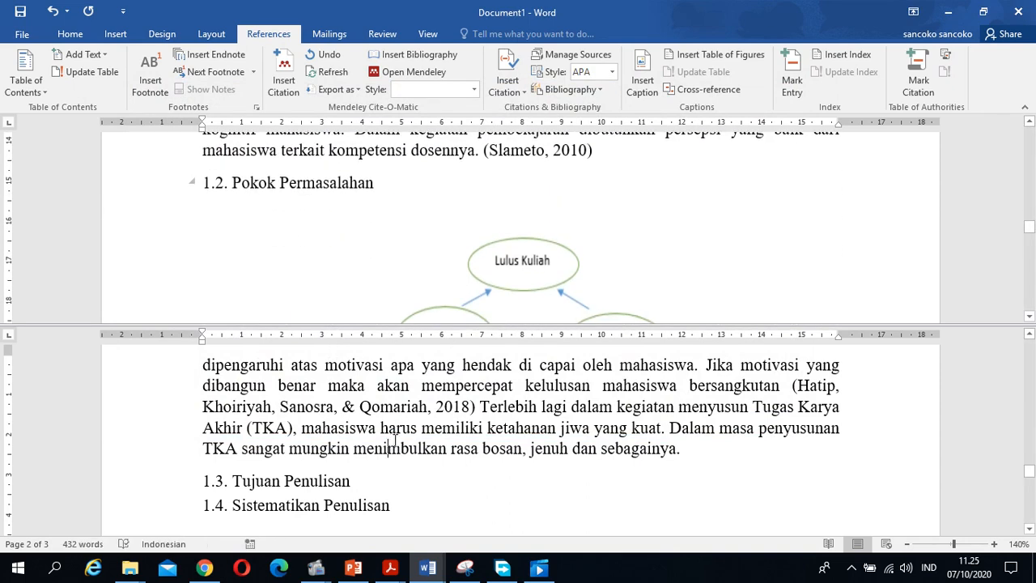
scroll(395, 439, down, 5)
scroll(395, 440, up, 4)
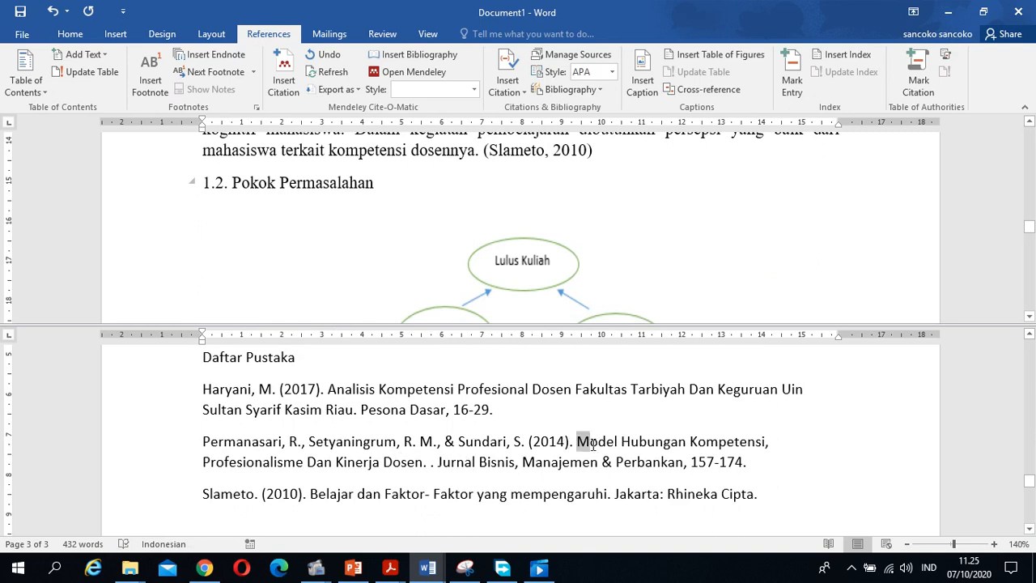
drag(579, 441, 422, 459)
right_click(373, 463)
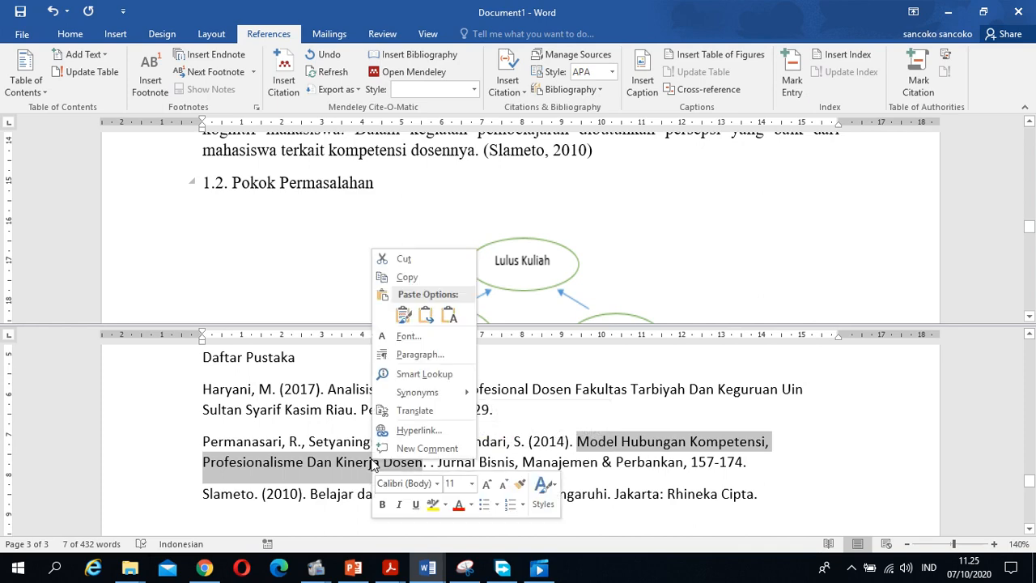
click(419, 280)
Start a new Journal Article source after the plain-text 2014 citation and paste the copied article title as its title
scroll(419, 280, up, 5)
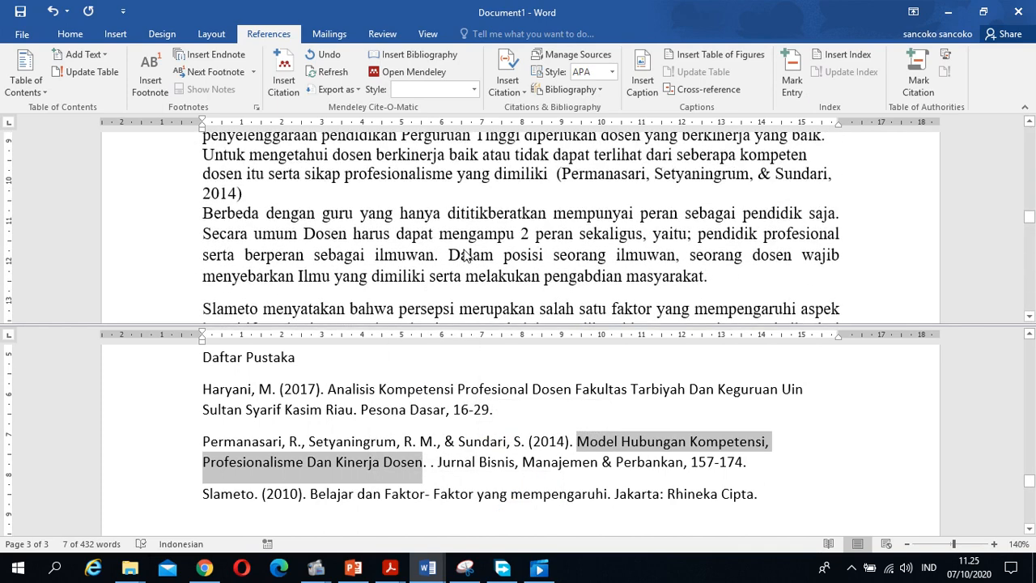
click(248, 195)
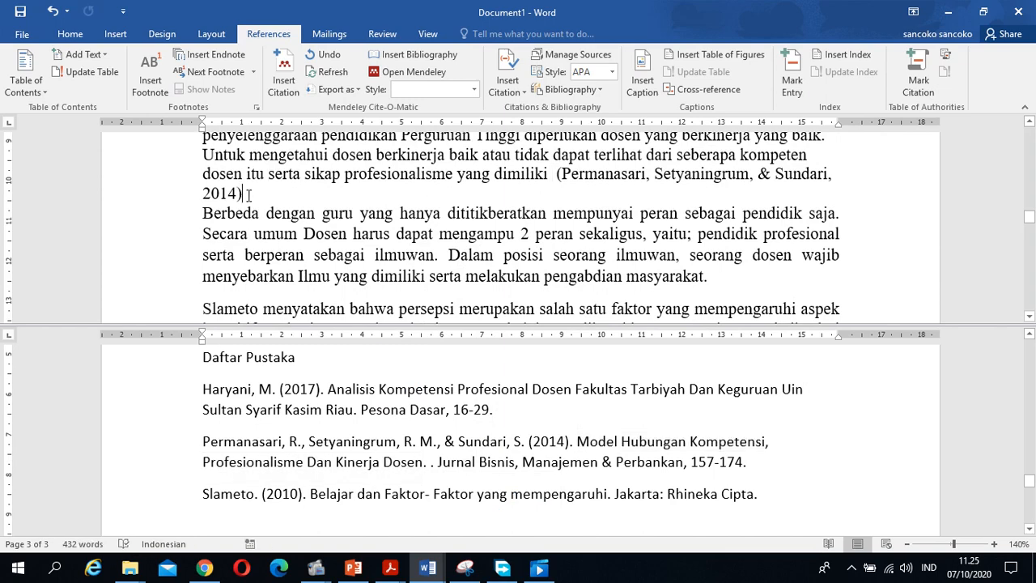
click(507, 85)
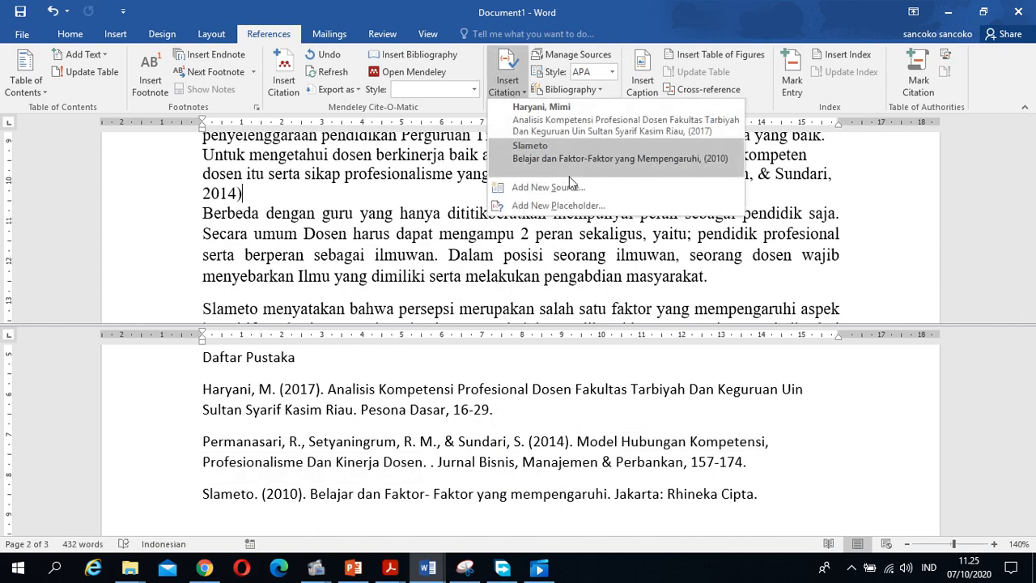
click(569, 185)
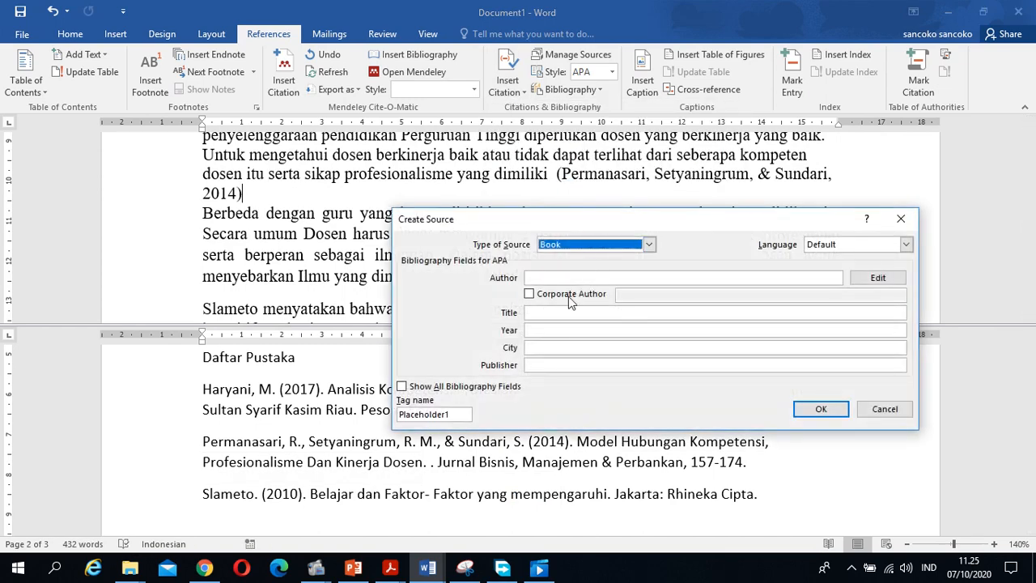
click(648, 244)
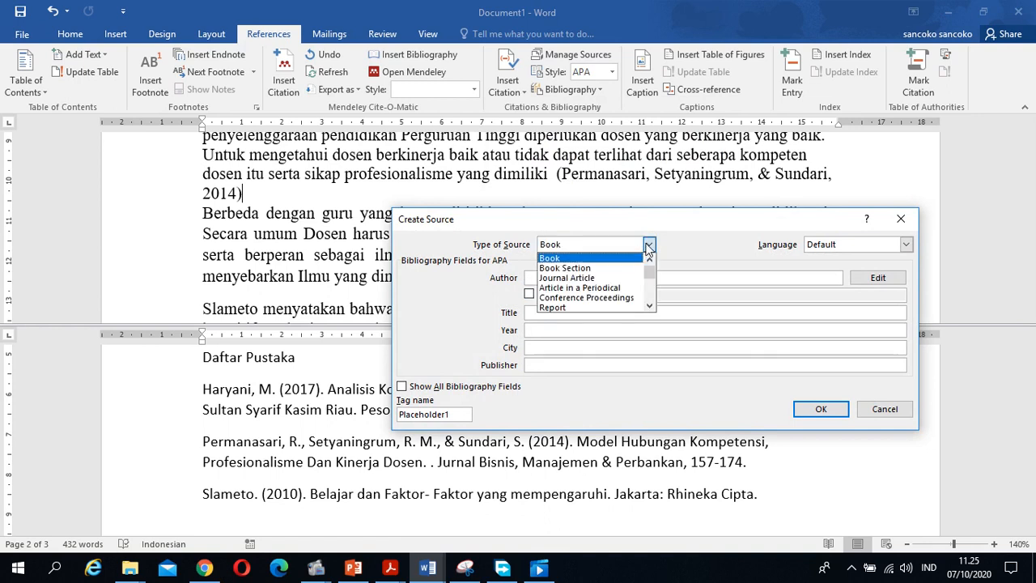
click(598, 278)
click(538, 313)
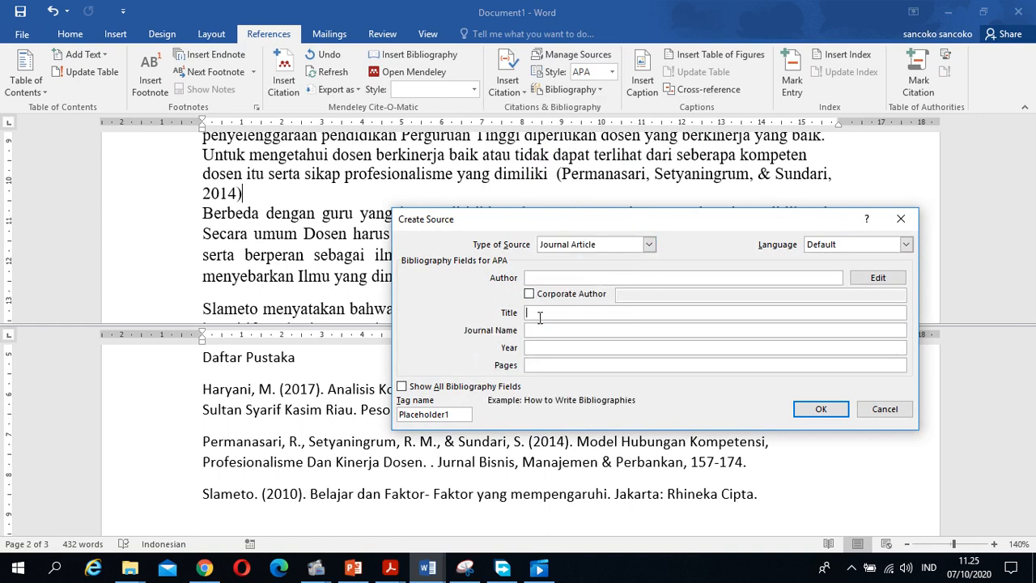
key(ctrl+v)
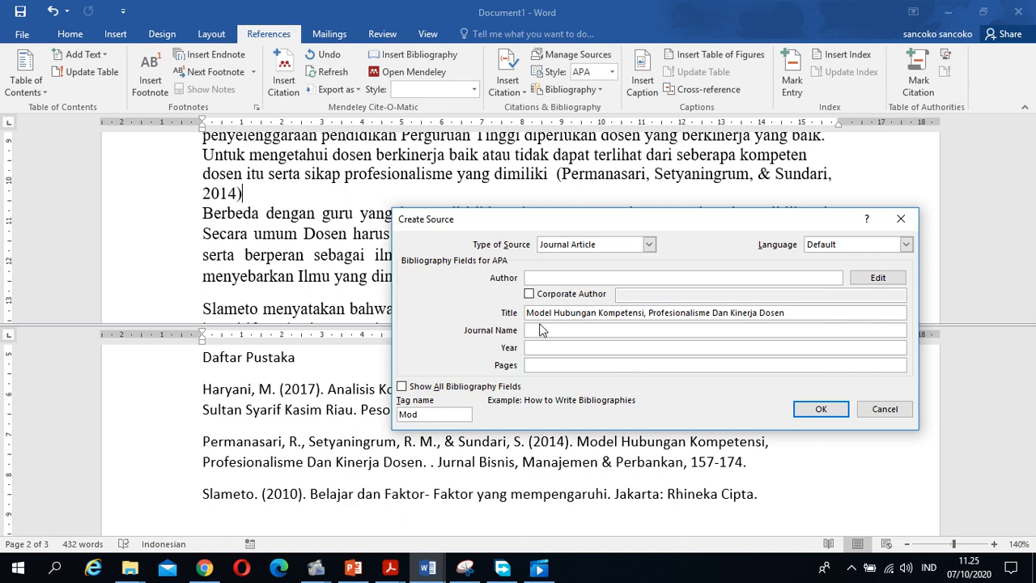
Set the source's journal name to "Jurnal Bisnis, Manajemen & Perbankan", year to 2014 and pages to 157-174
click(541, 331)
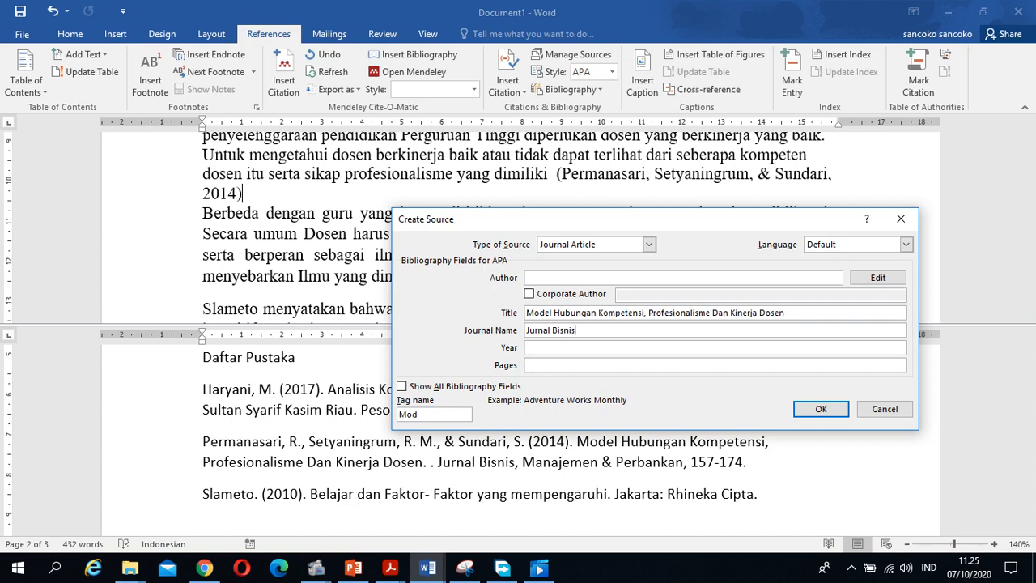
text(Jurnal Bisnis, Manajemen & Perbankan2014)
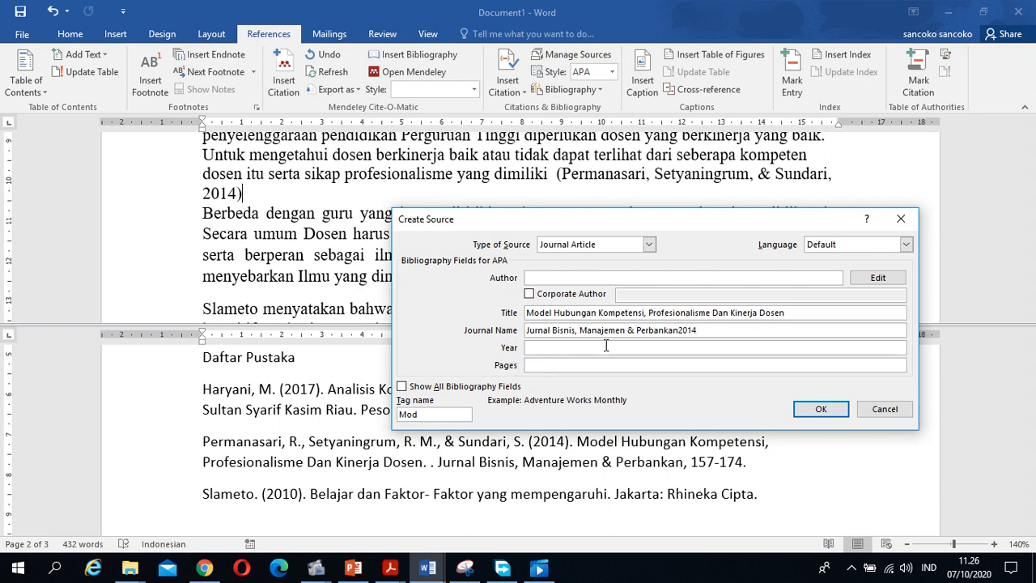
key(BackSpace)
key(BackSpace)
click(605, 346)
text(2014)
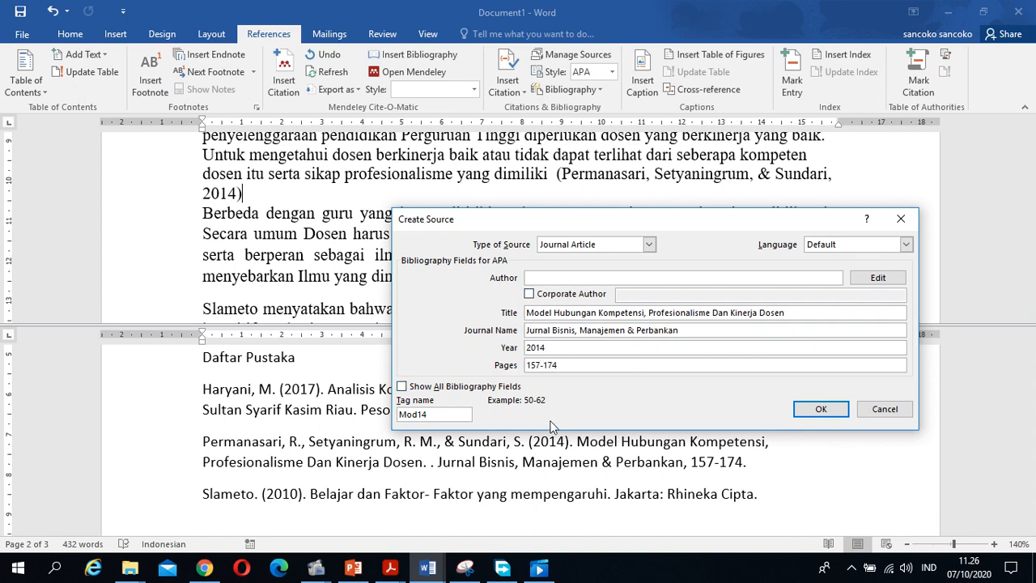
Copy the article title from the new source, switch to Chrome and search Google for it
drag(524, 318, 803, 315)
key(ctrl+c)
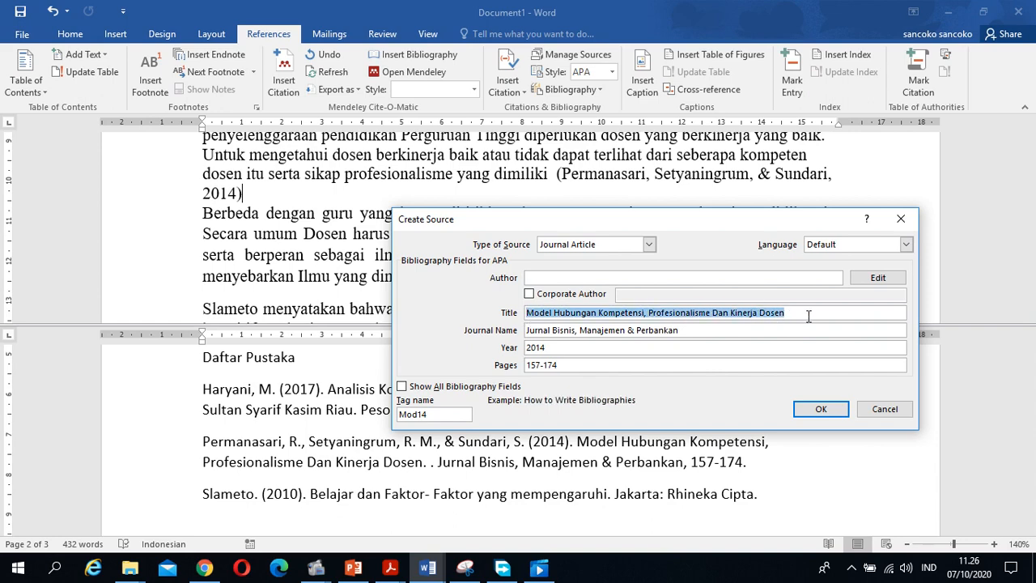
key(alt+Tab)
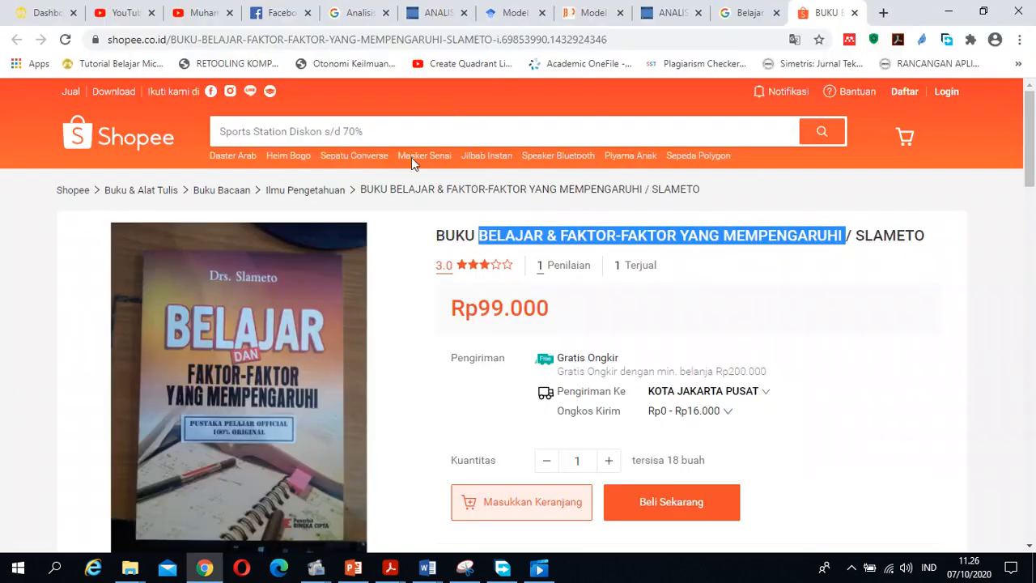
click(296, 192)
click(531, 40)
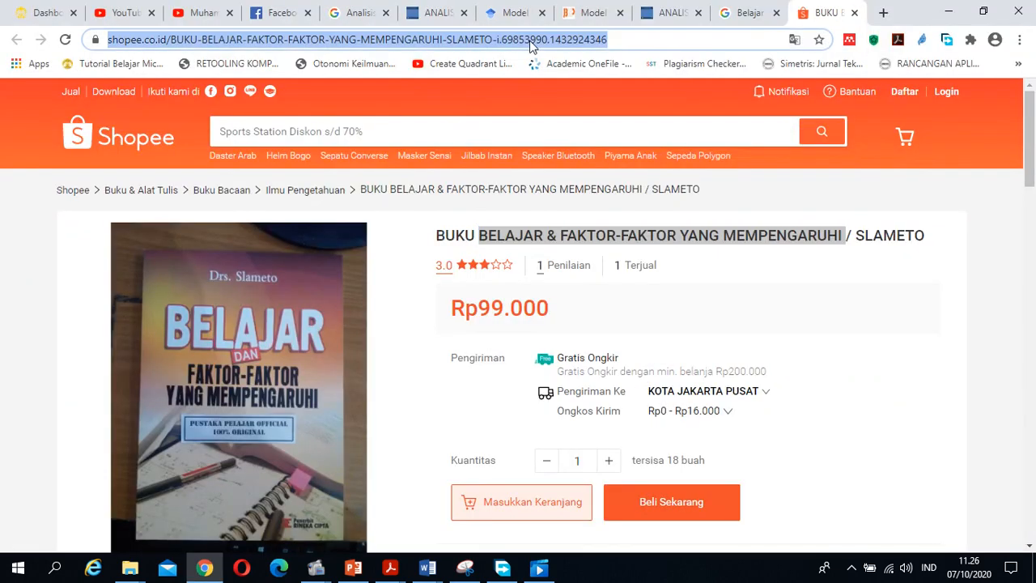
key(ctrl+v)
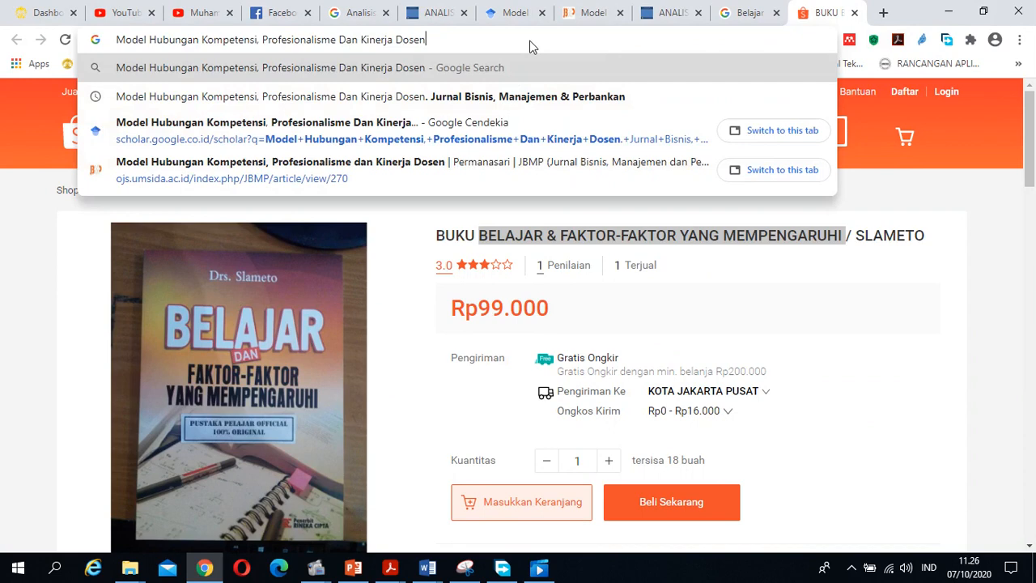
key(Return)
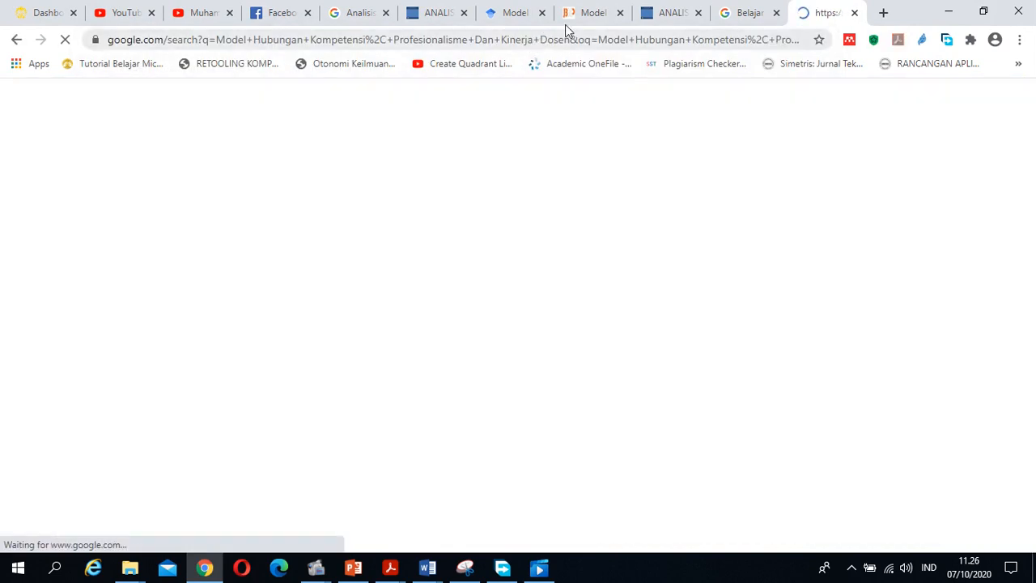
Copy the first author's full name from the article's ojs.umsida.ac.id page and paste it into the Word source's author field
click(591, 13)
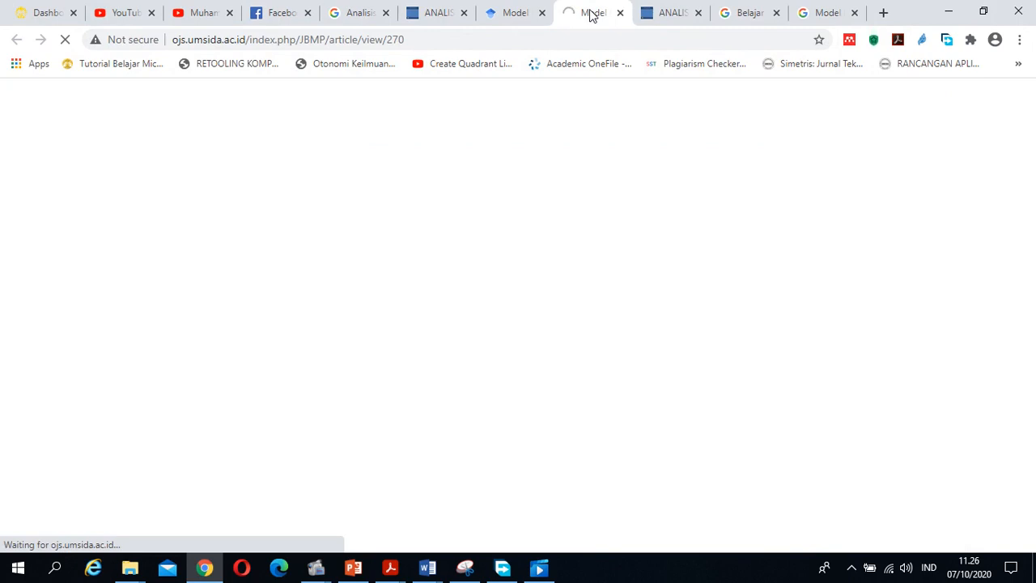
click(512, 14)
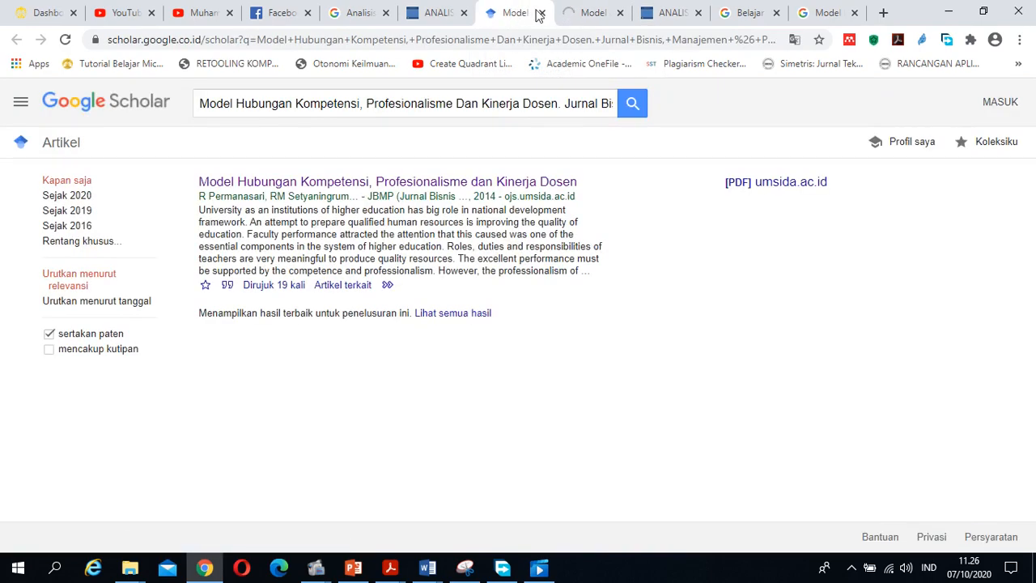
click(583, 16)
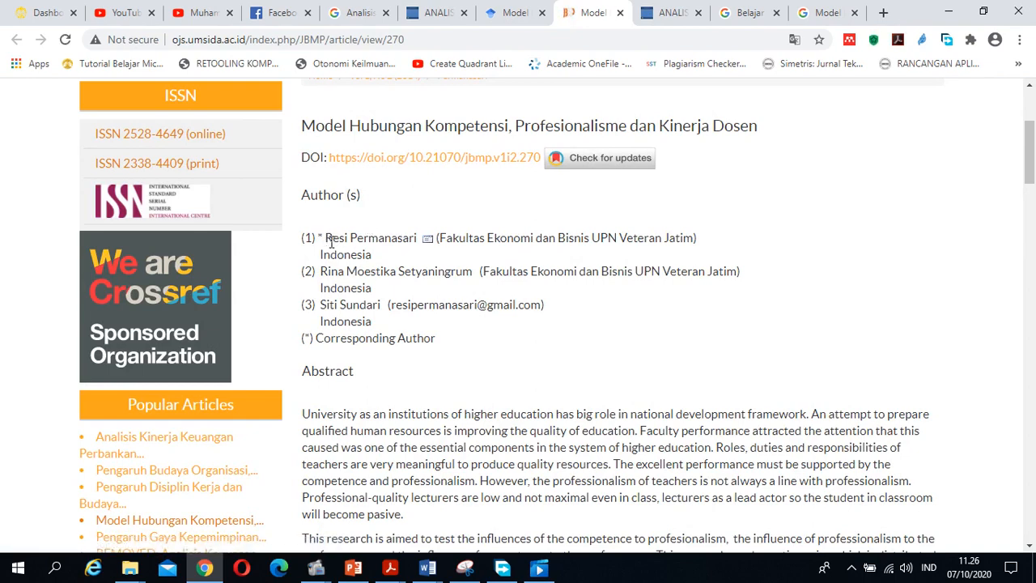
drag(328, 240, 417, 238)
key(ctrl+c)
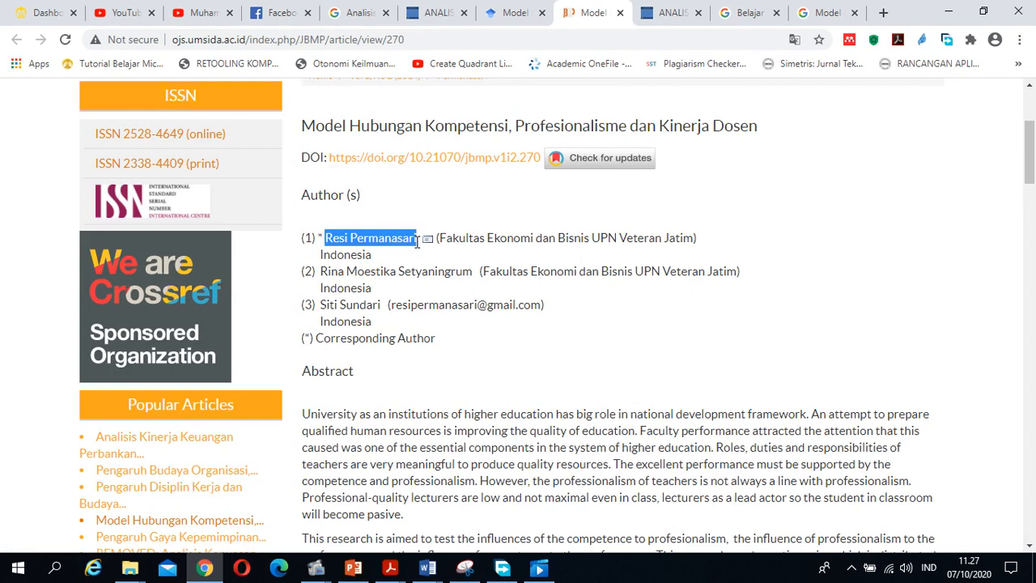
key(alt+Tab)
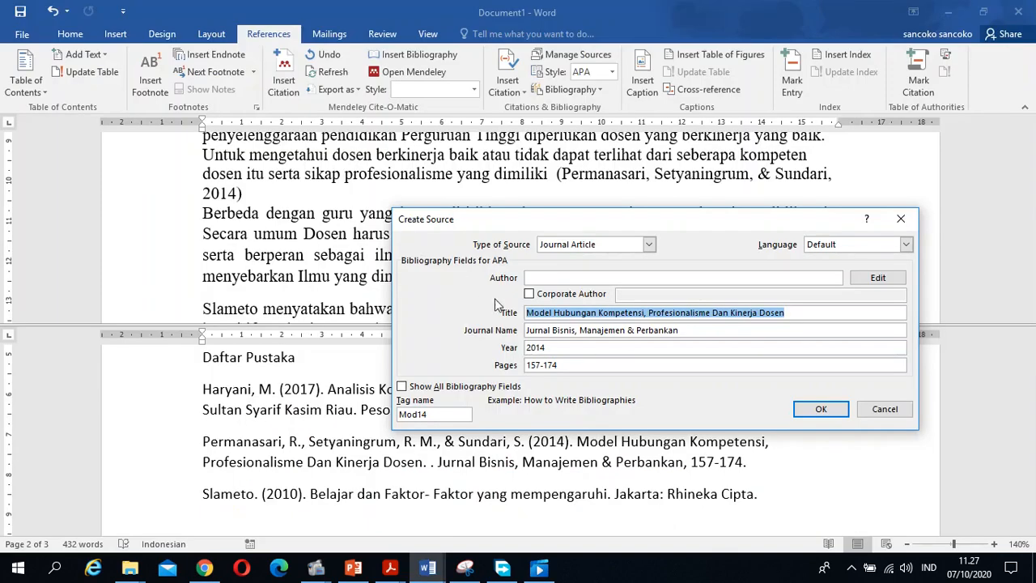
click(549, 280)
key(ctrl+v)
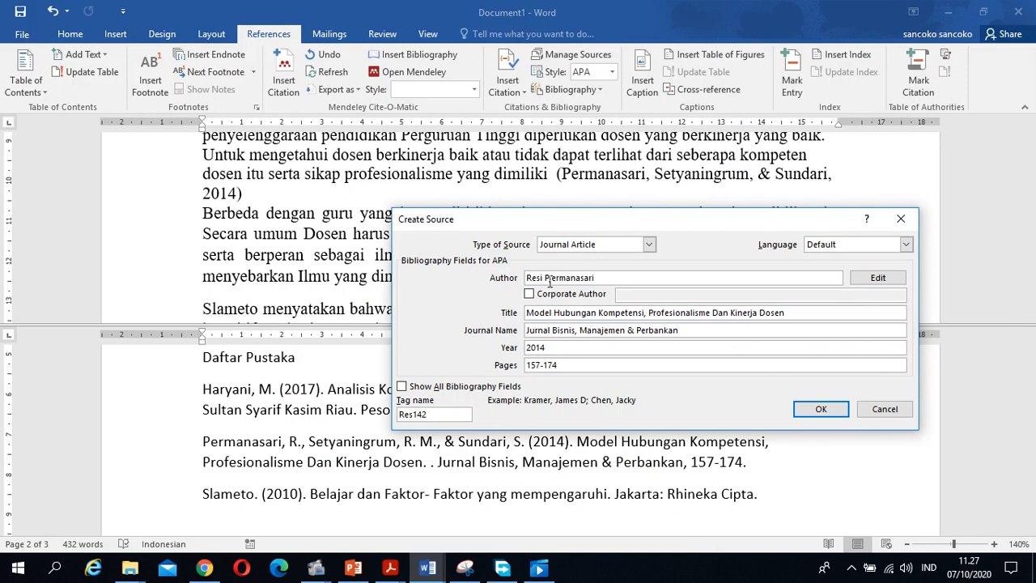
Copy the second author's full name from the article page, add it to the author field after a semicolon, and remove the stray semicolon
key(alt+Tab)
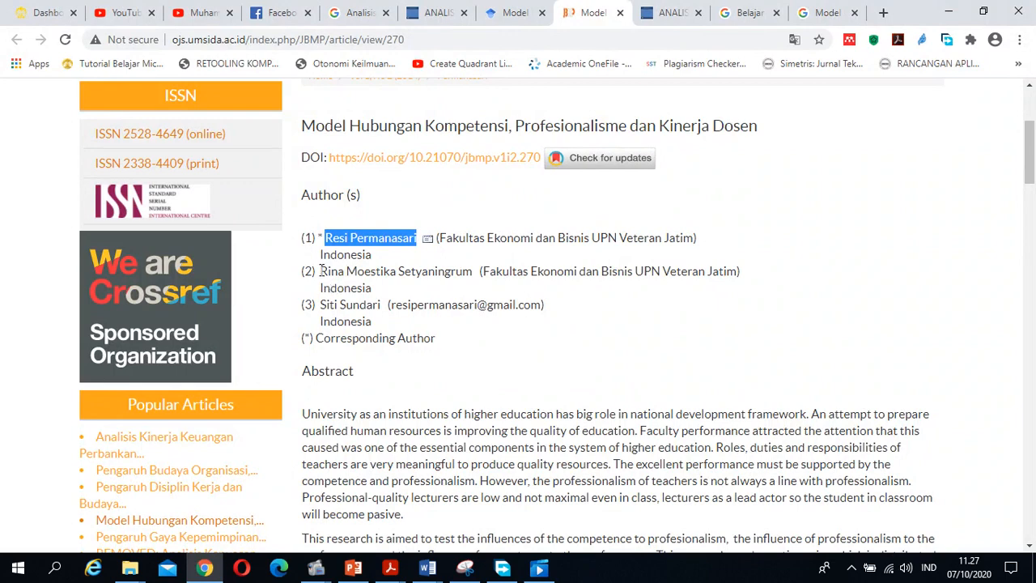
drag(320, 271, 476, 276)
key(ctrl+c)
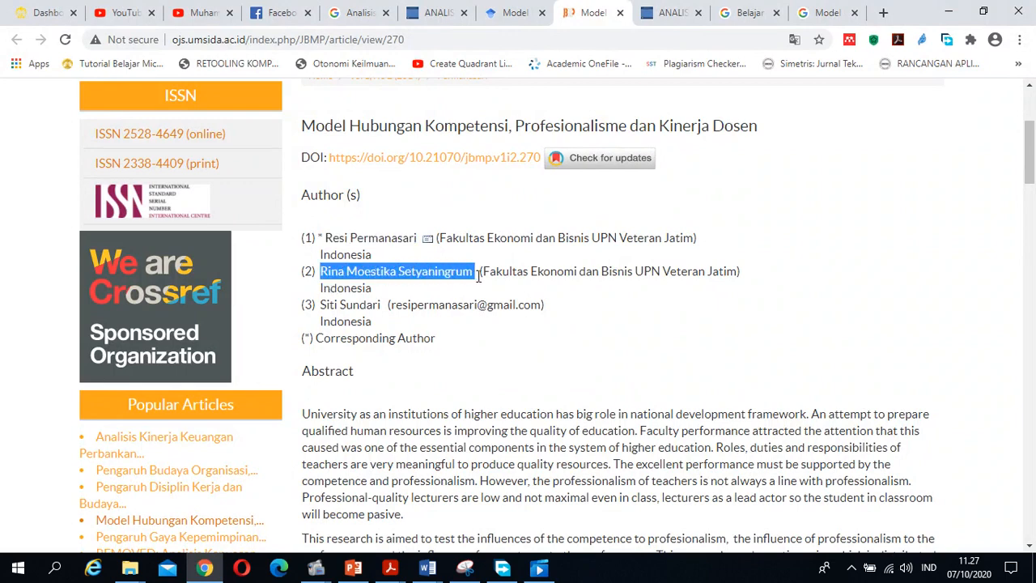
key(alt+Tab)
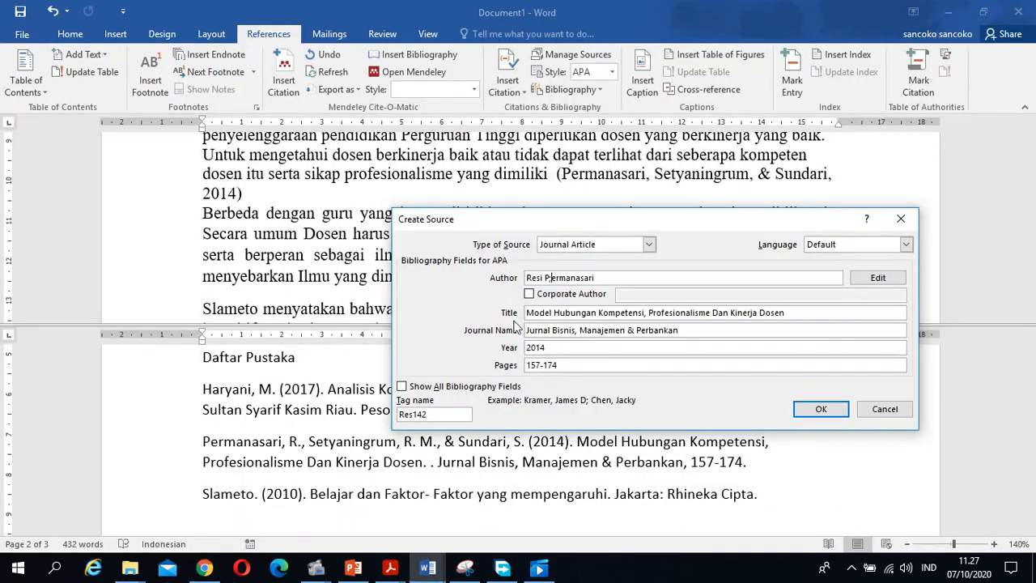
click(609, 278)
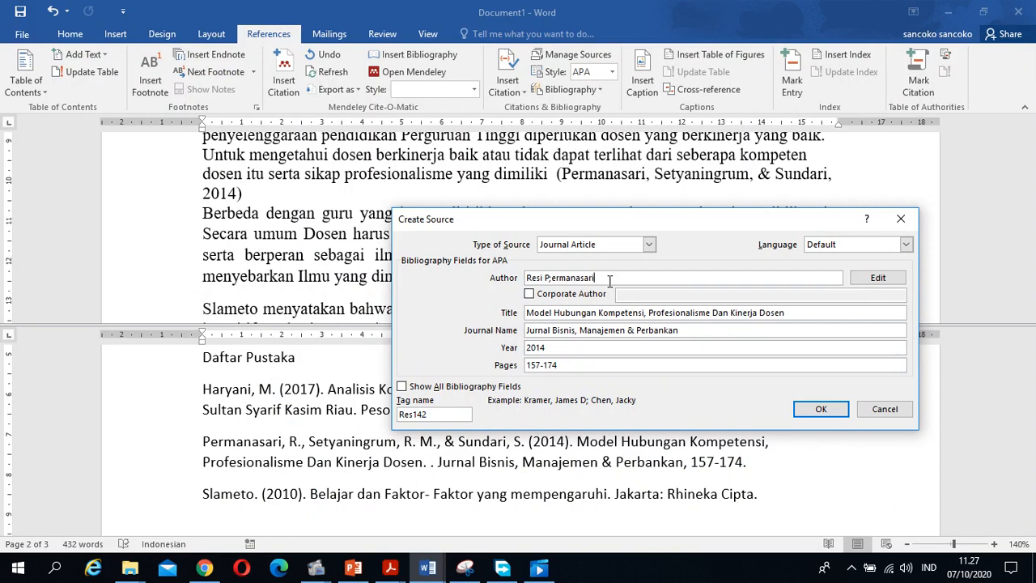
text(;)
key(ctrl+v)
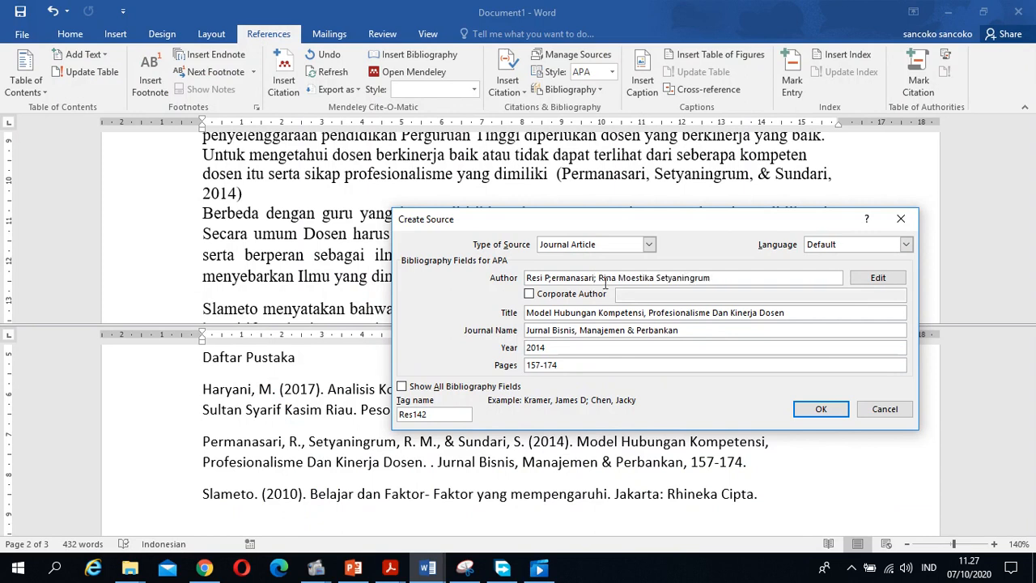
click(551, 277)
key(BackSpace)
key(BackSpace)
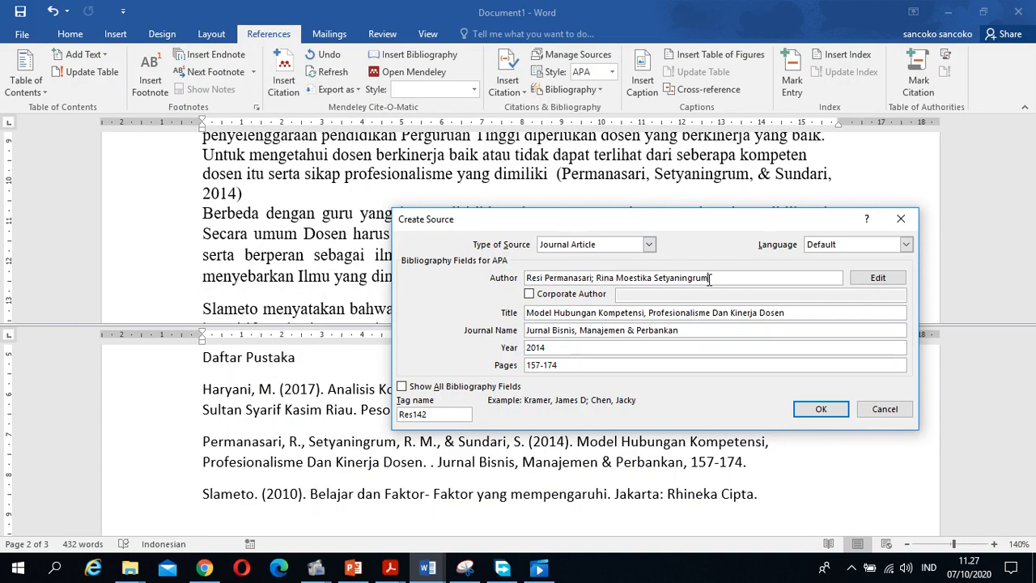
Copy the third author's full name from the article page and append it to the source's author field after a semicolon
key(alt+Tab)
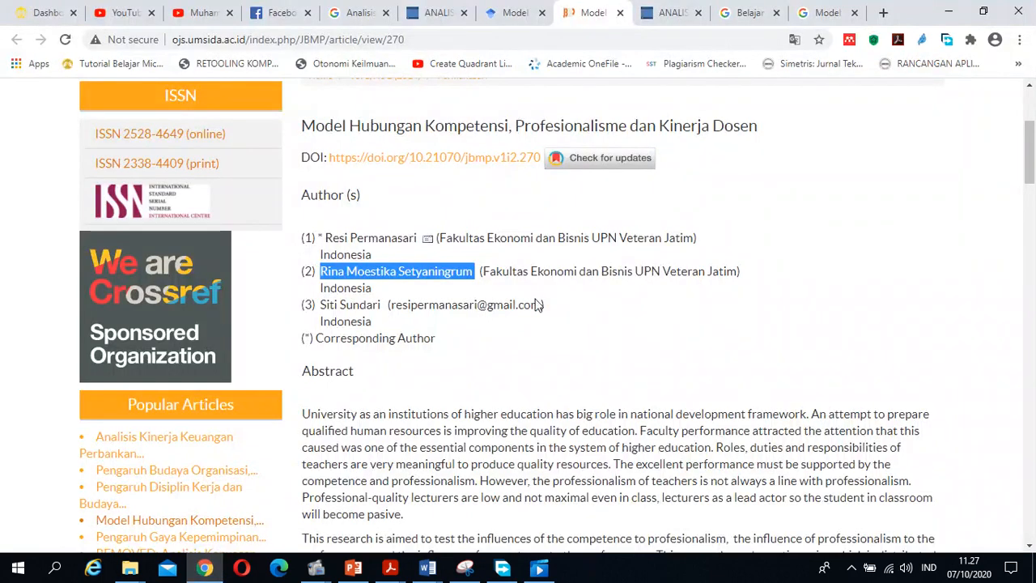
click(322, 307)
drag(322, 307, 382, 307)
key(ctrl+c)
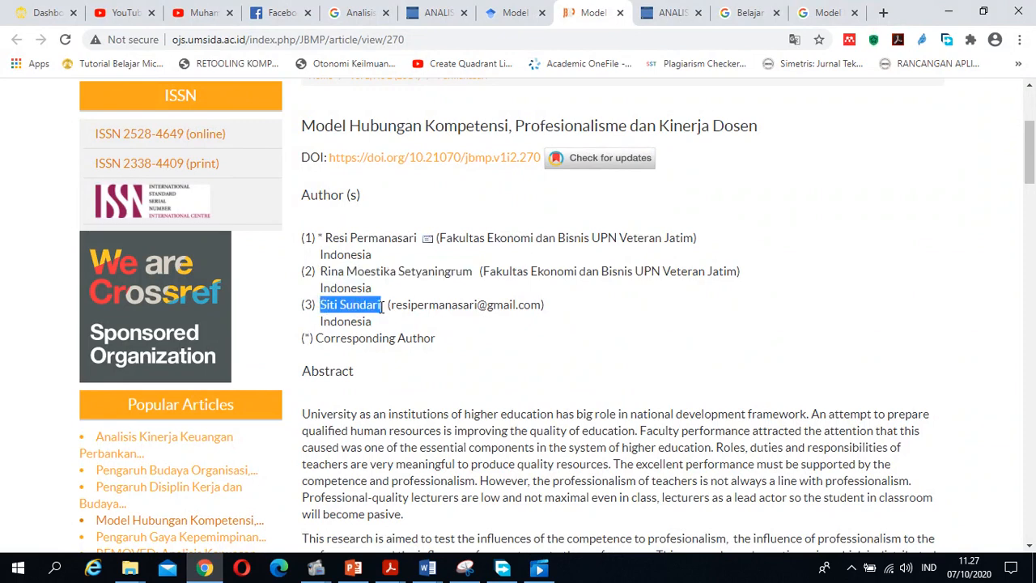
key(alt+Tab)
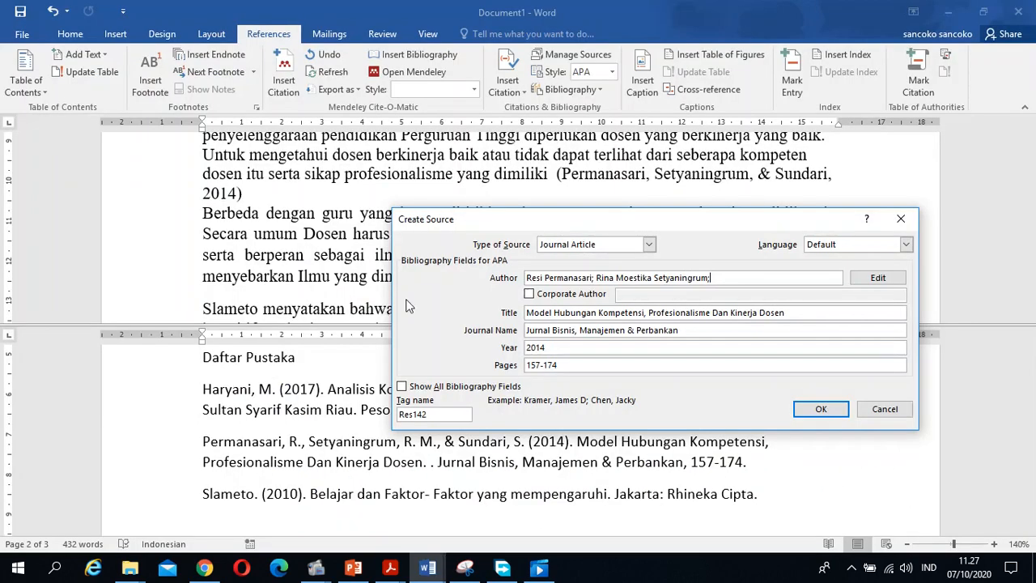
key(ctrl+v)
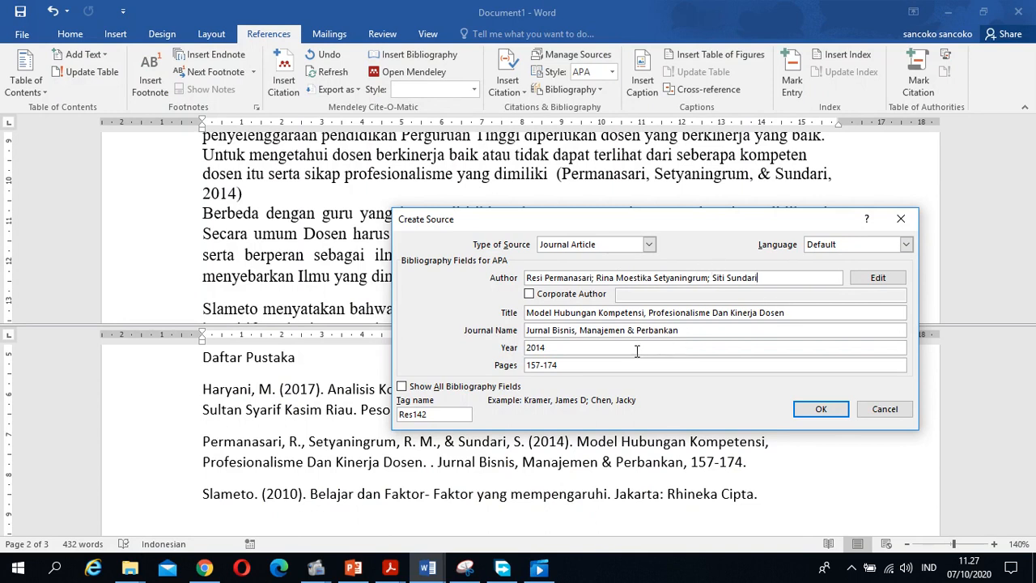
Create the journal article source and delete the old plain-text citation in front of the newly inserted 2014 citation
click(820, 409)
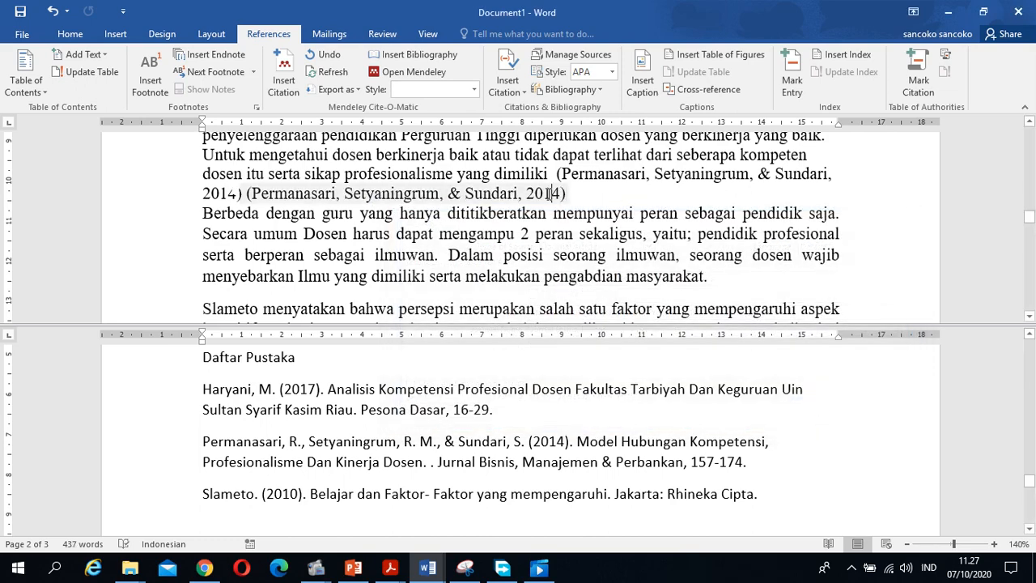
click(552, 192)
drag(558, 173, 243, 201)
key(Delete)
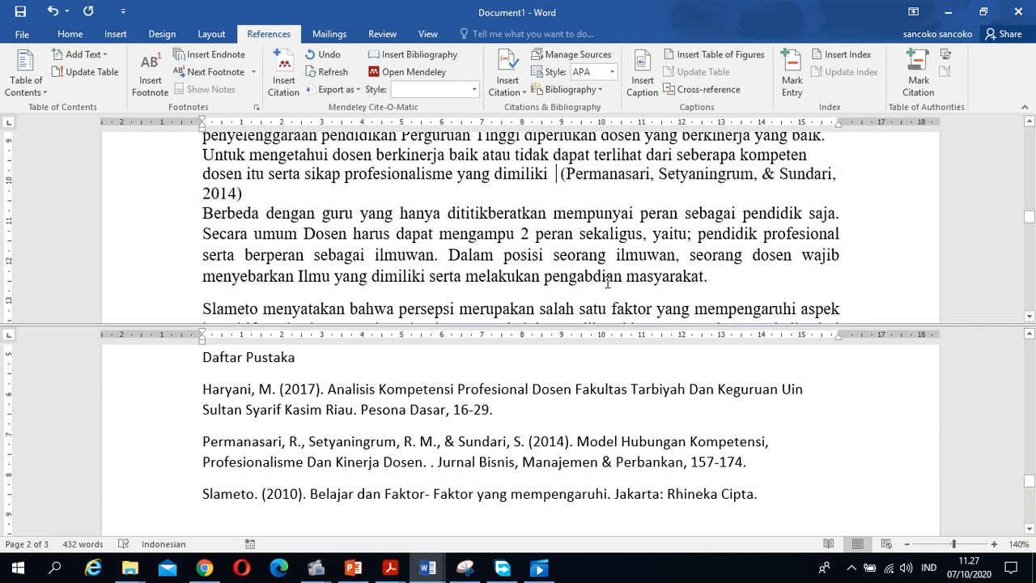
Remove the window split and go to the Daftar Pustaka reference list on the last page
click(428, 34)
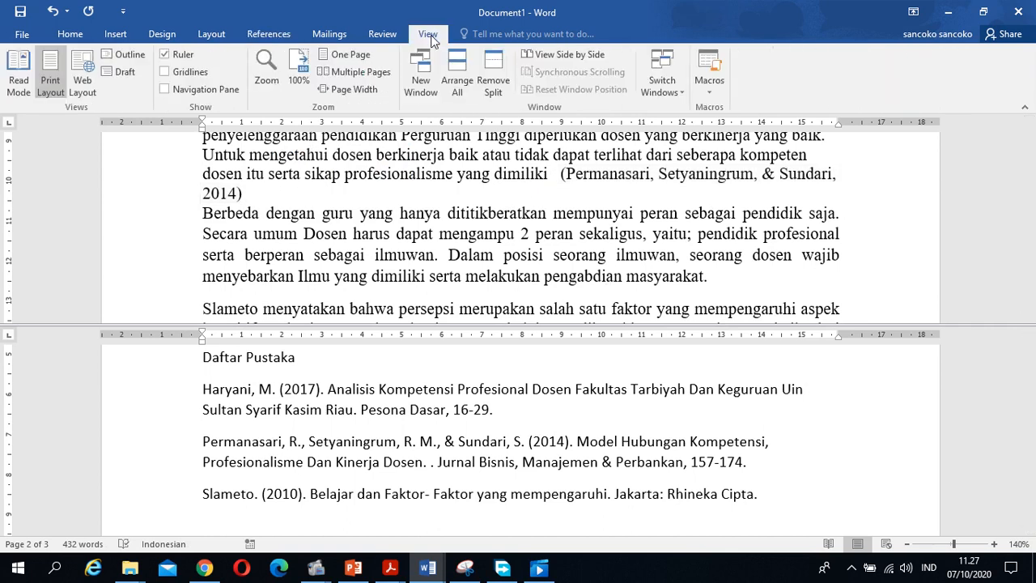
click(496, 88)
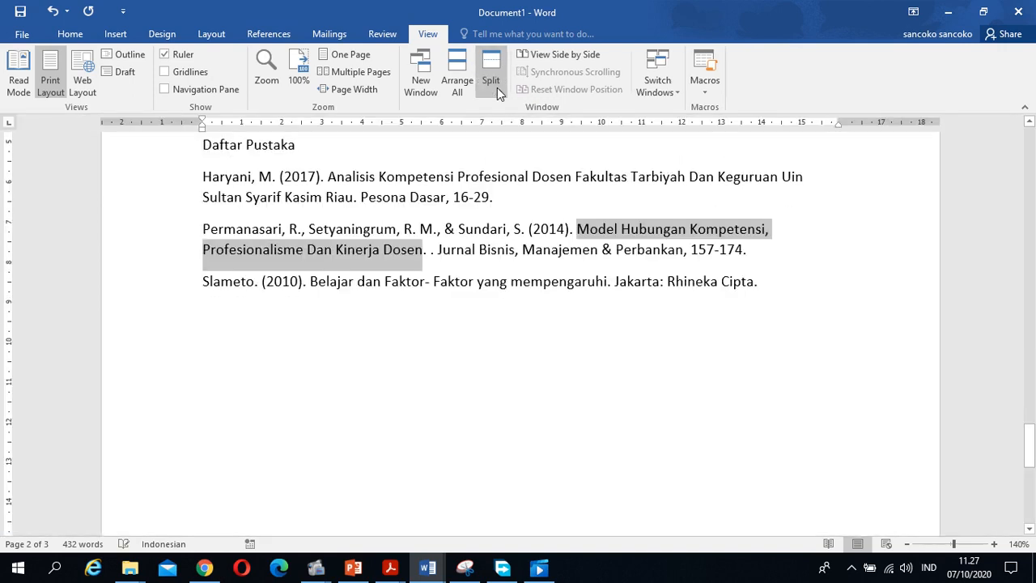
scroll(584, 401, up, 3)
click(418, 377)
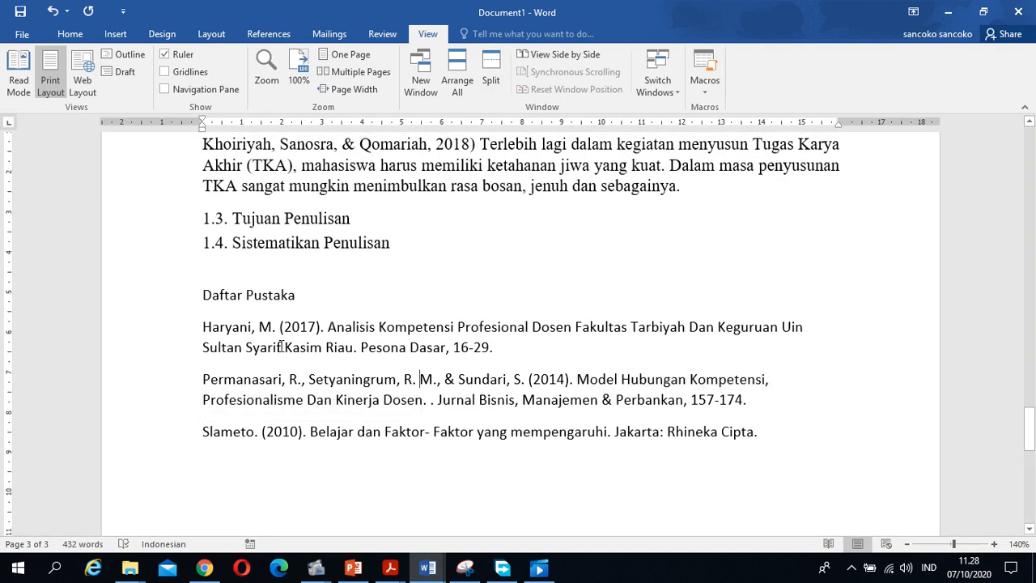
Add two blank lines above the Daftar Pustaka heading and insert the built-in Bibliography there
click(321, 279)
key(Return)
key(Return)
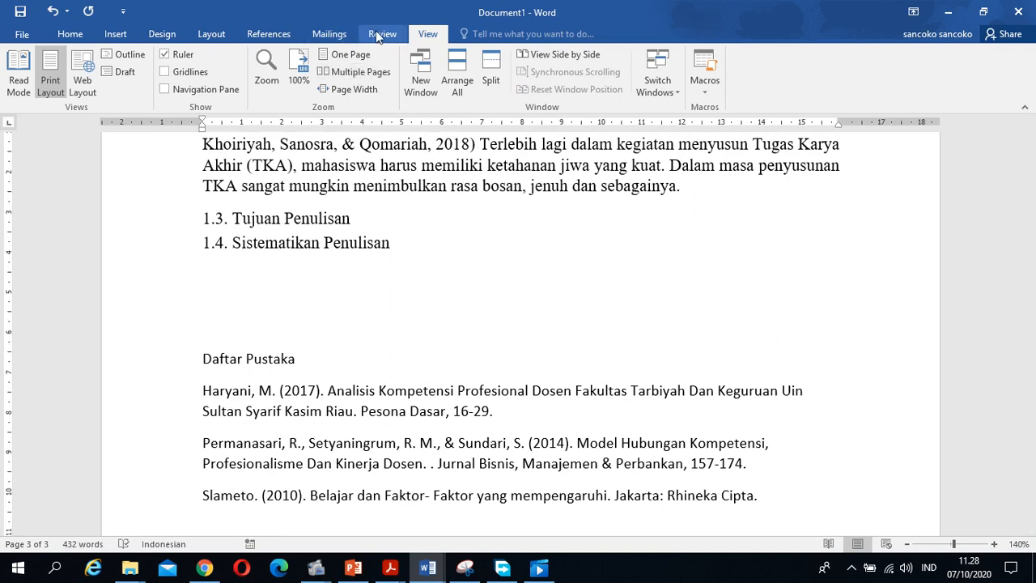
click(270, 34)
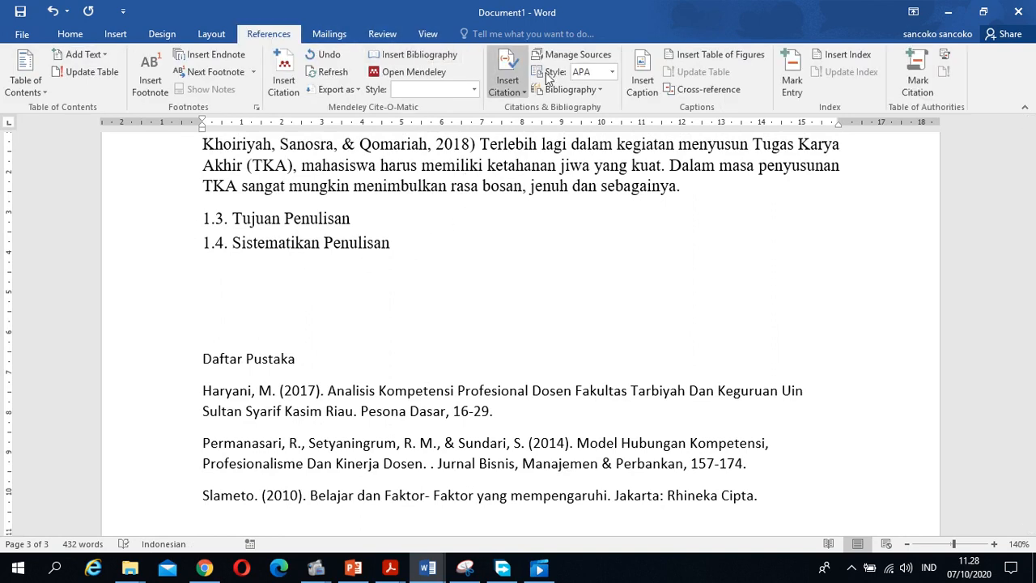
click(603, 91)
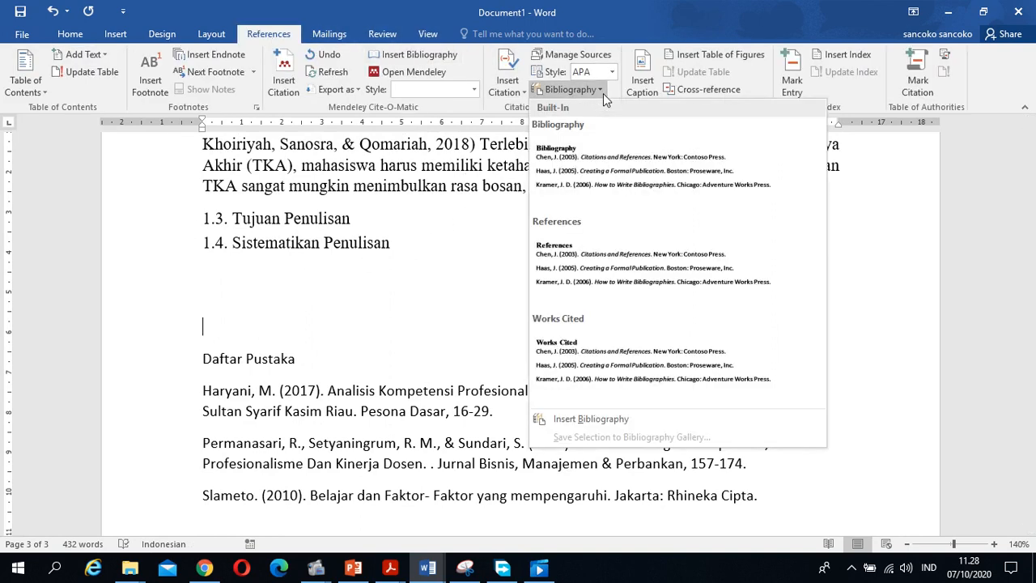
click(611, 150)
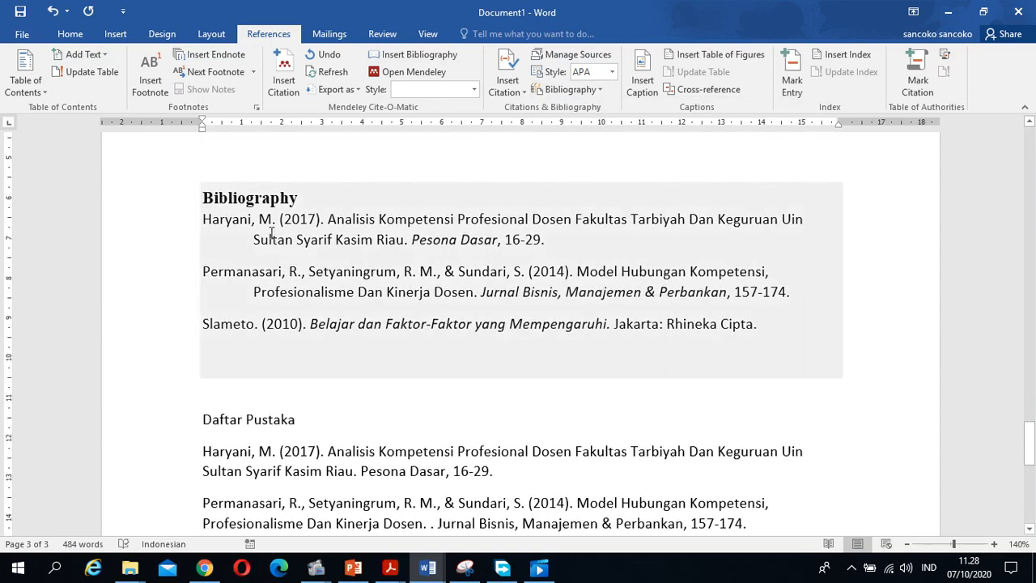
Delete the manually typed Daftar Pustaka heading and its three references below the inserted bibliography
click(319, 206)
scroll(284, 395, down, 1)
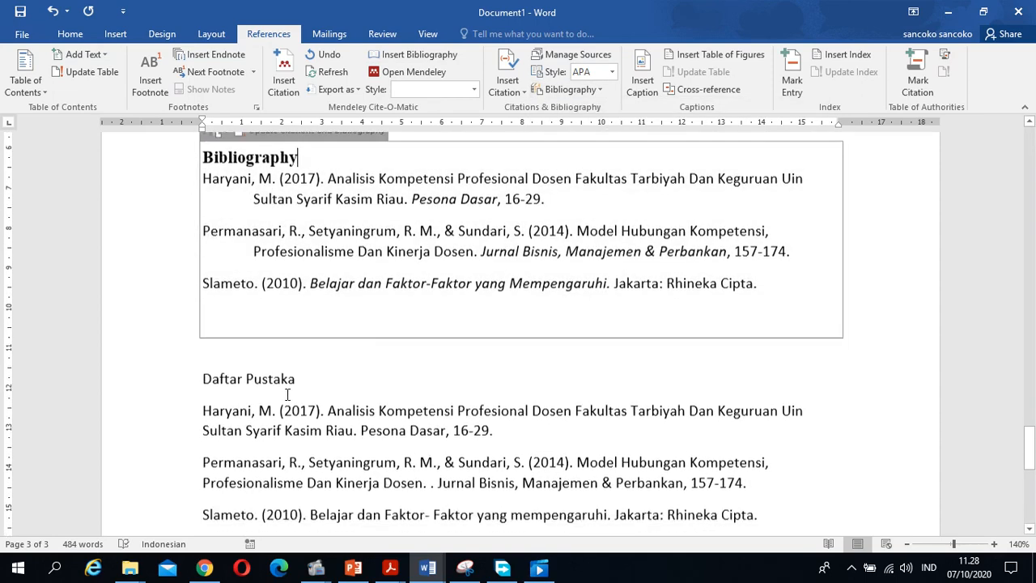
drag(199, 367, 761, 508)
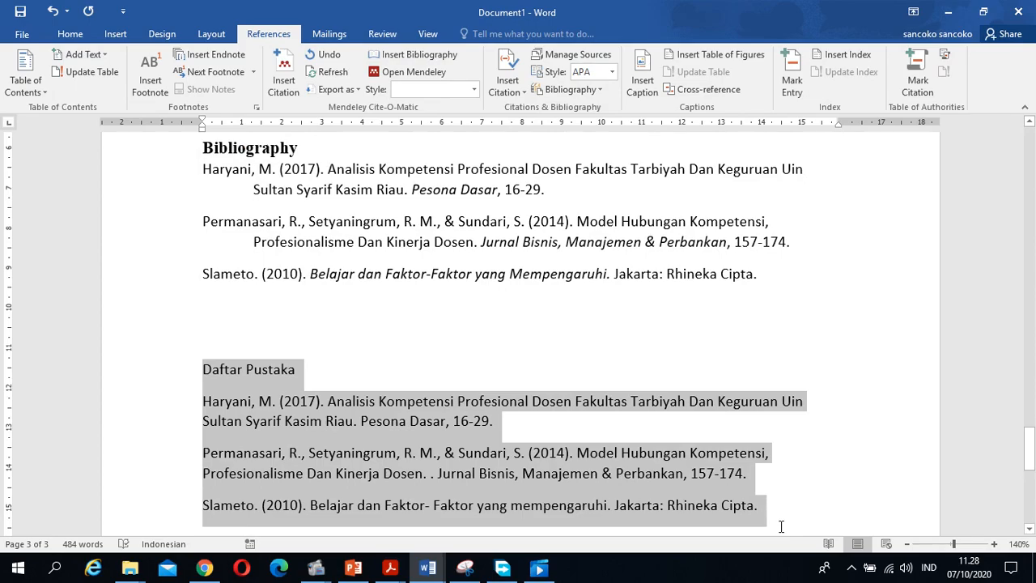
key(Delete)
scroll(797, 495, up, 15)
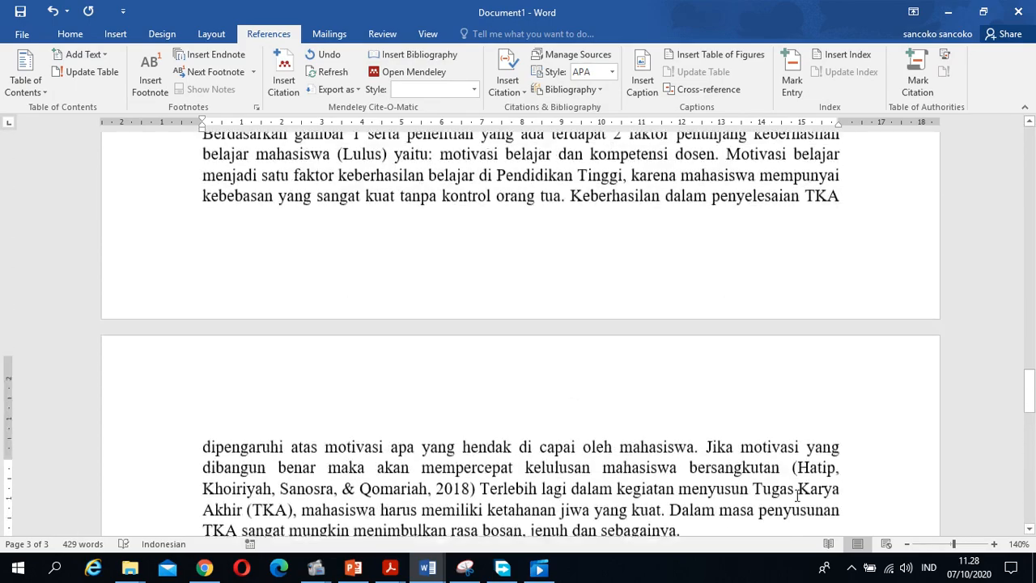
scroll(791, 492, down, 8)
scroll(353, 535, down, 8)
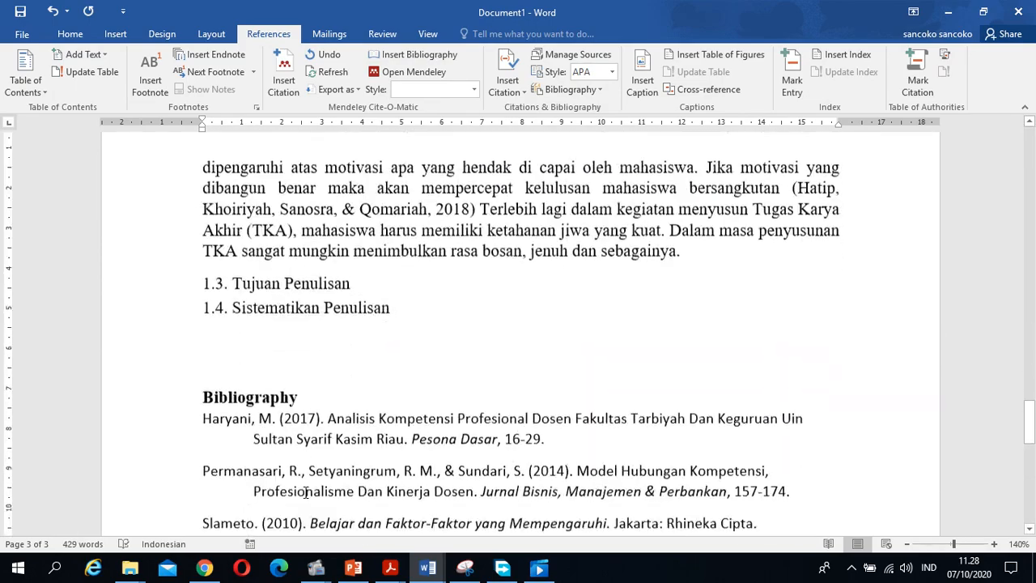
Update the entire table of contents on the first page to pick up the new bibliography heading
scroll(286, 474, up, 3)
click(253, 296)
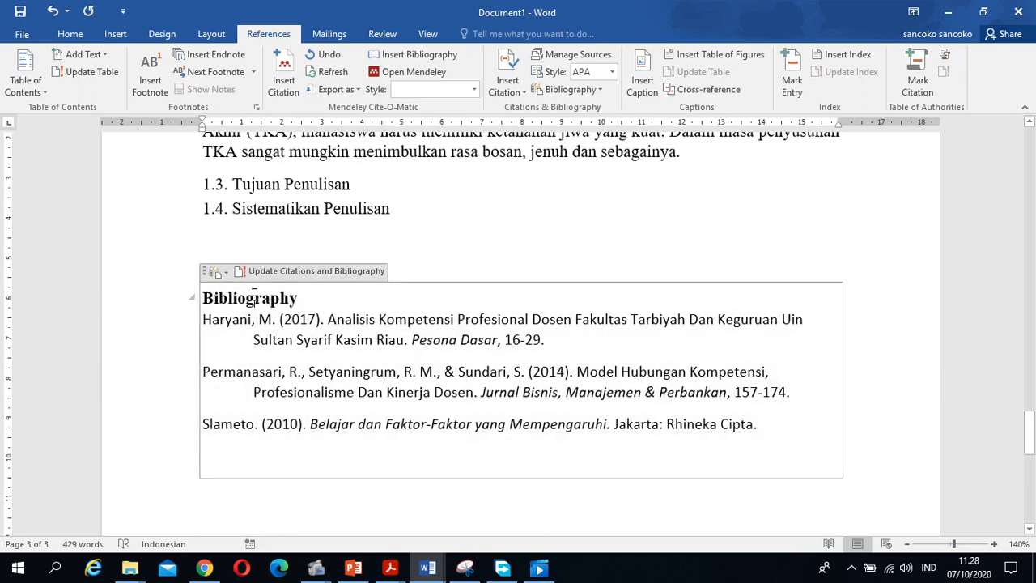
click(65, 38)
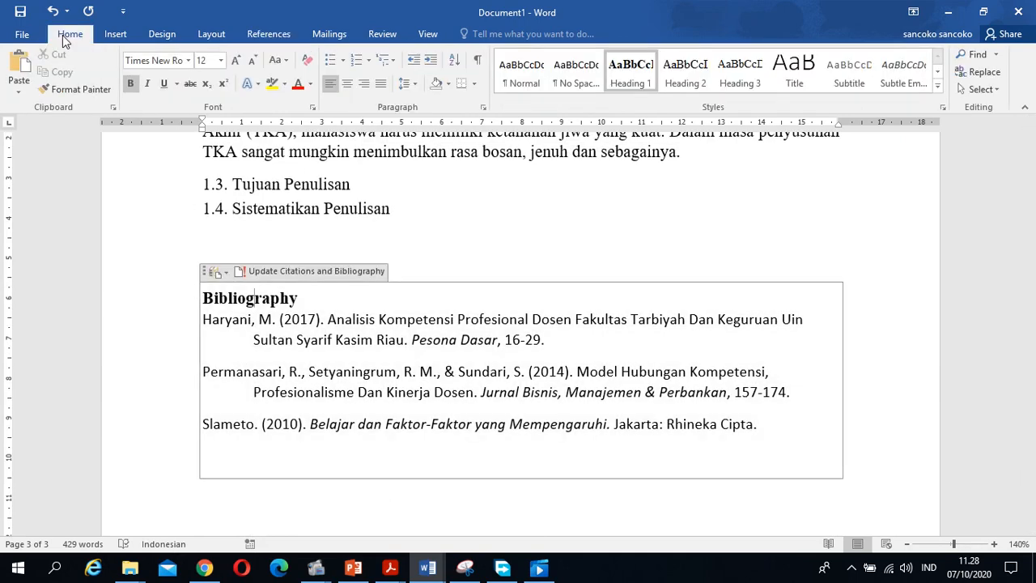
scroll(338, 221, up, 20)
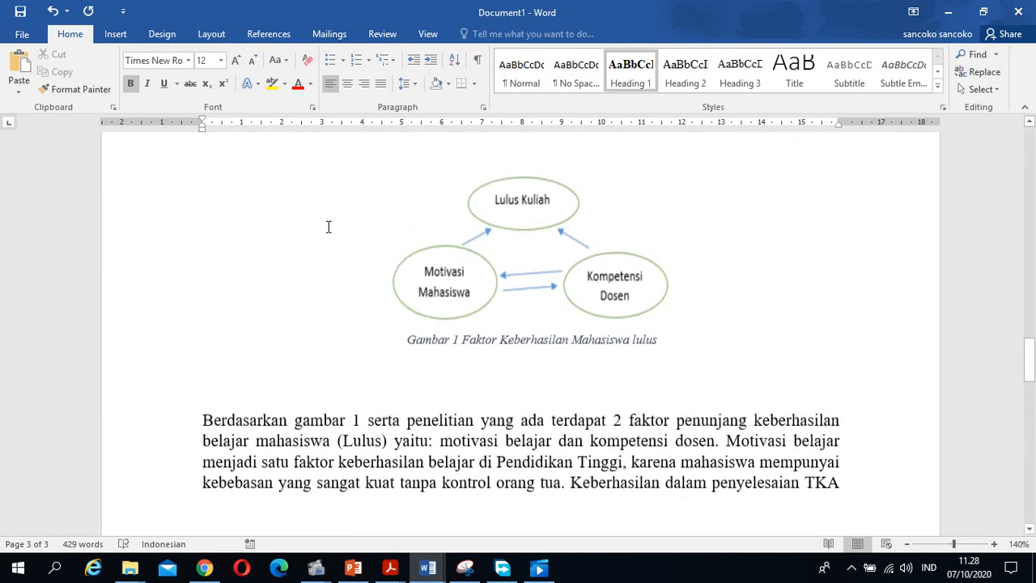
scroll(339, 221, up, 10)
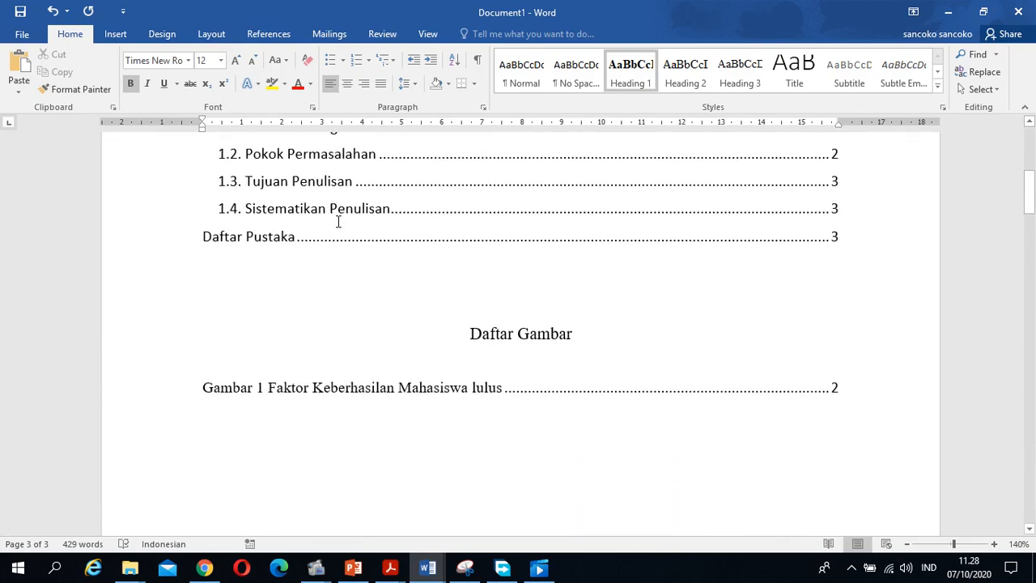
click(335, 217)
scroll(335, 223, up, 5)
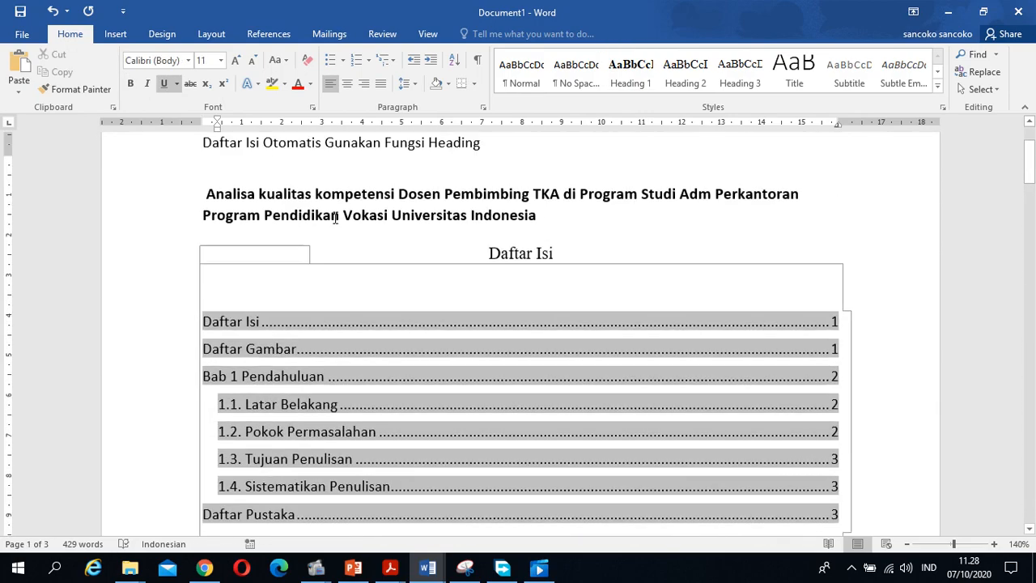
click(297, 278)
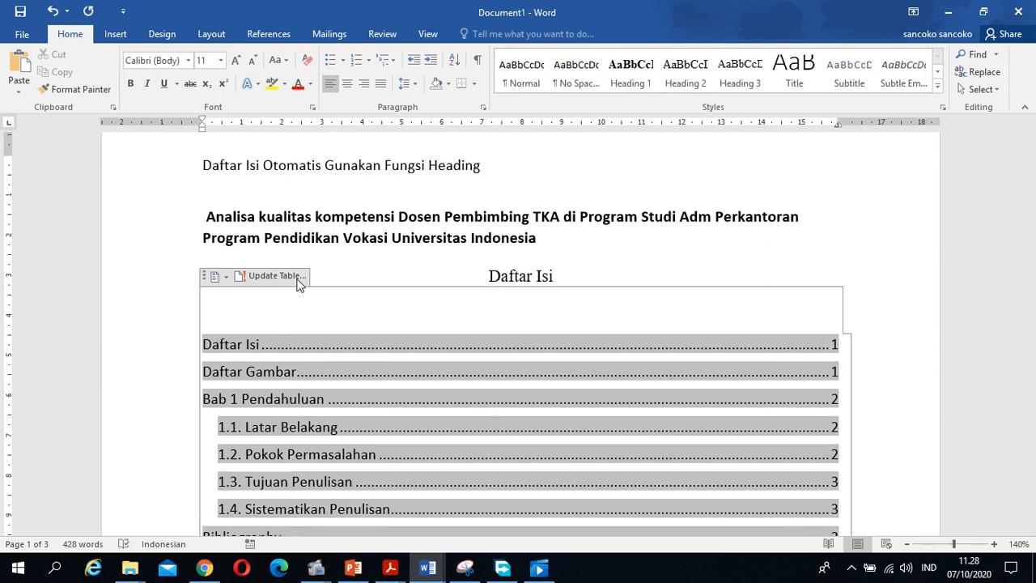
Follow the Bibliography entry in the table of contents and rename that heading to "Daftar Pustaka"
scroll(292, 323, down, 4)
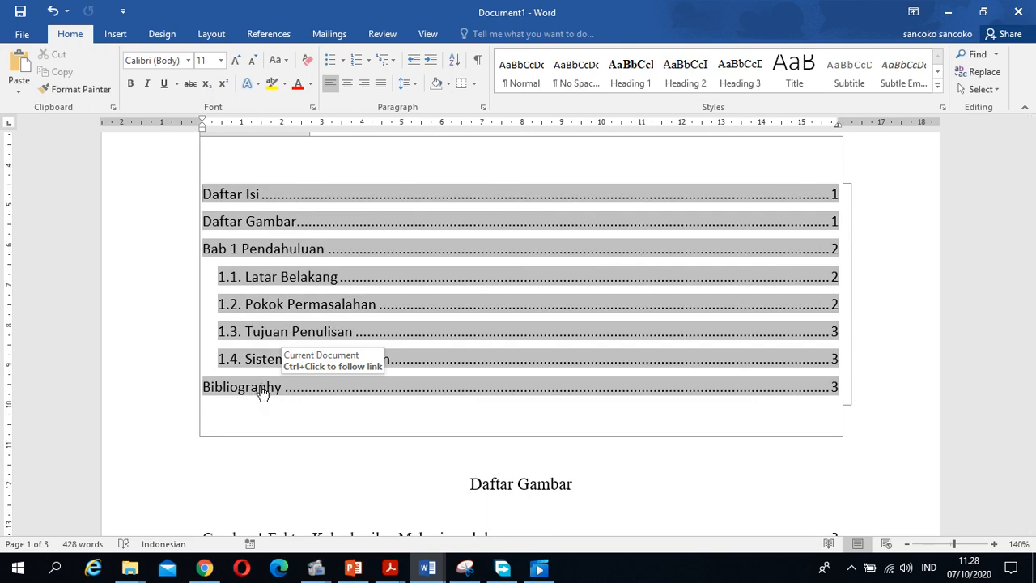
ctrl+click(261, 386)
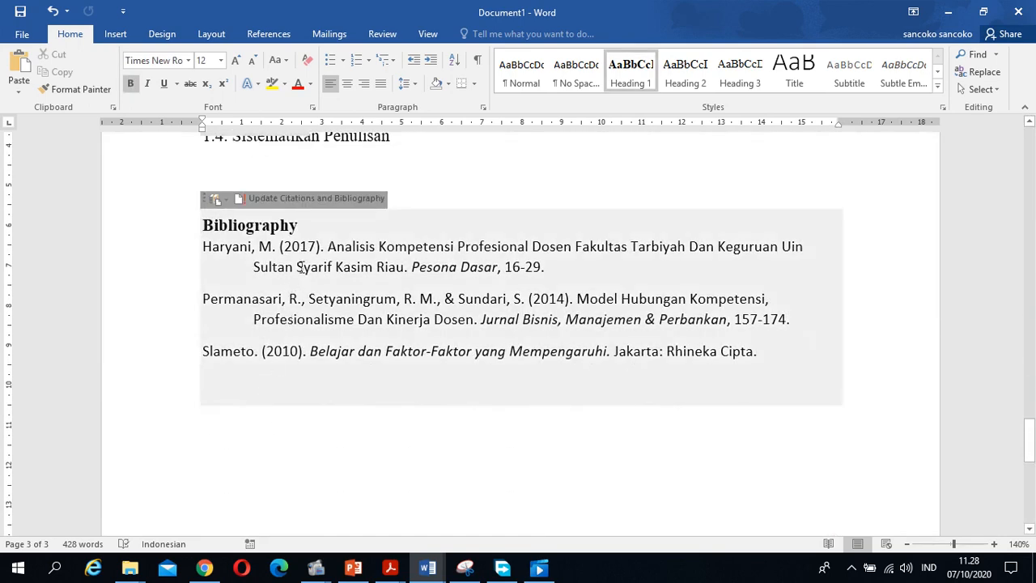
click(303, 237)
drag(300, 225, 208, 225)
text(Daf)
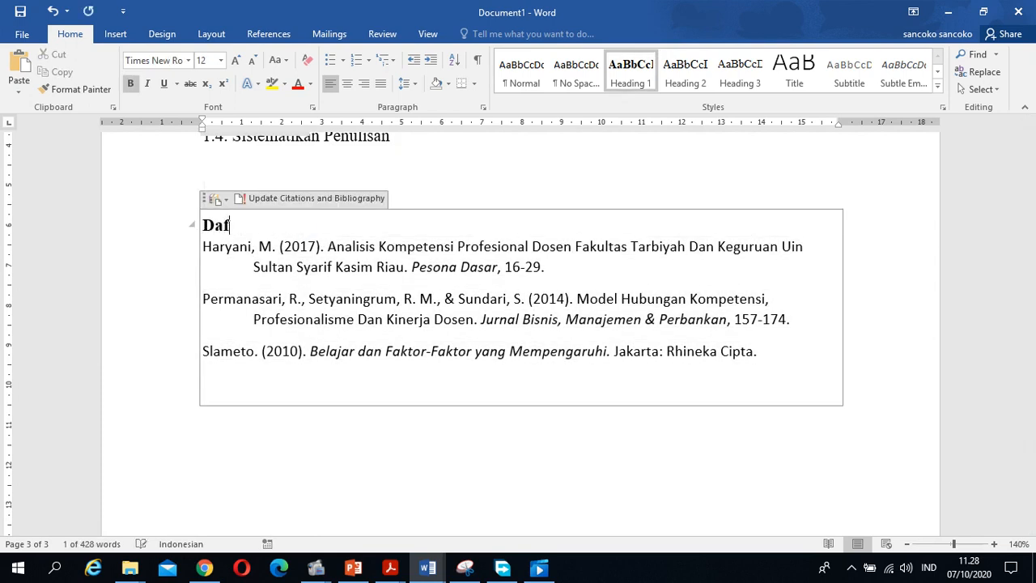
text(tar Pus)
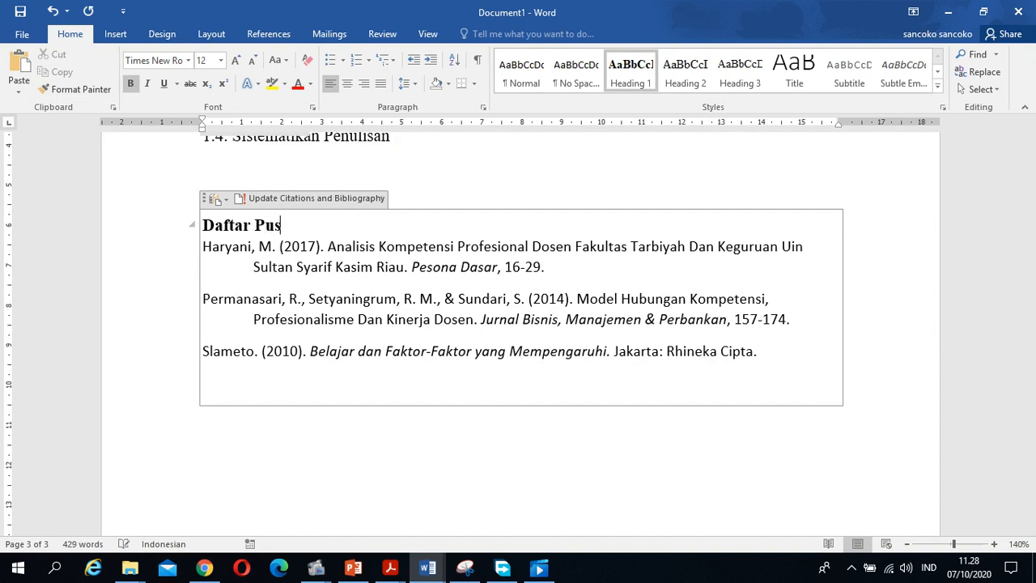
text(taka)
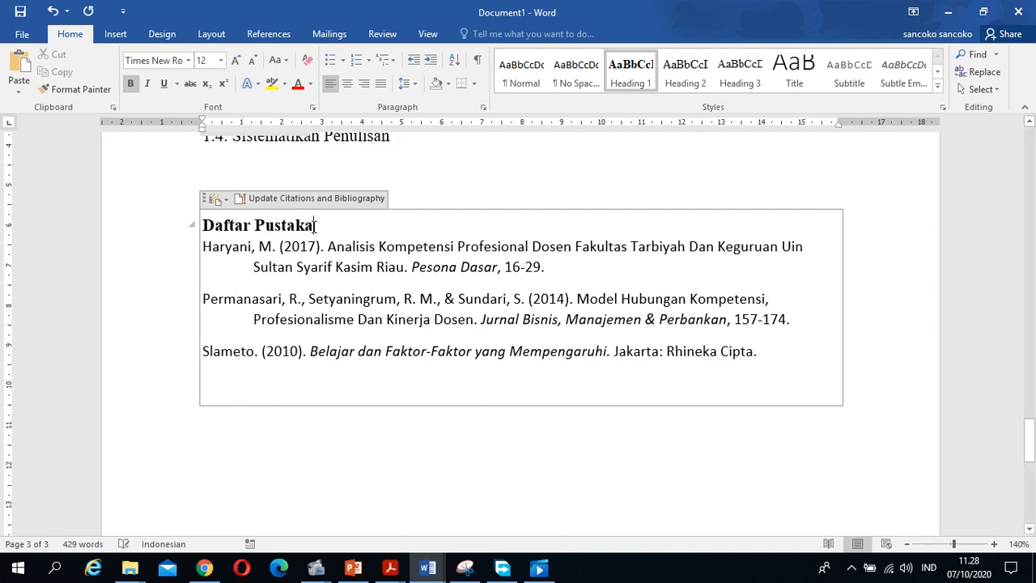
Center the Daftar Pustaka heading of the bibliography
drag(315, 225, 227, 227)
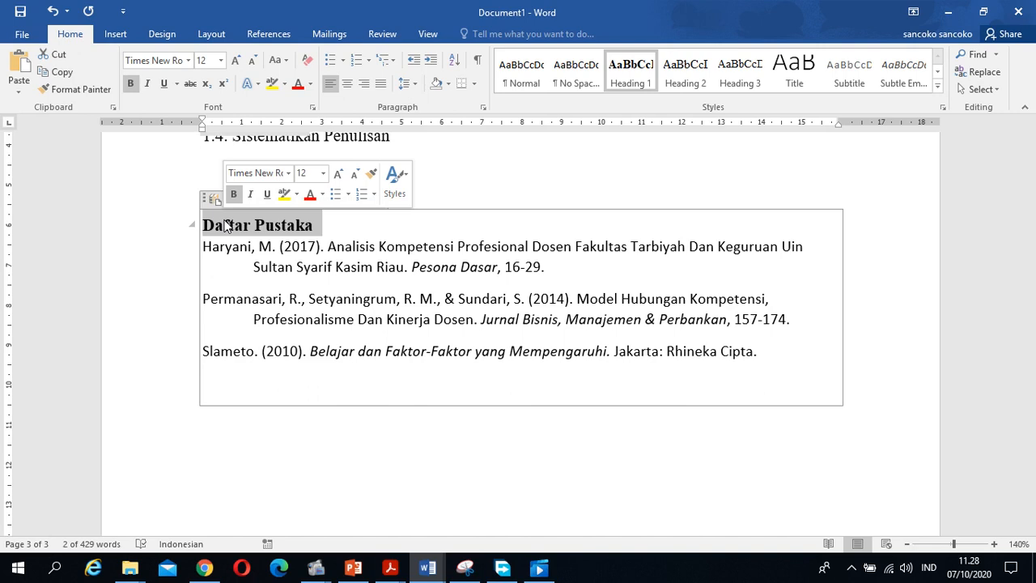
text(E)
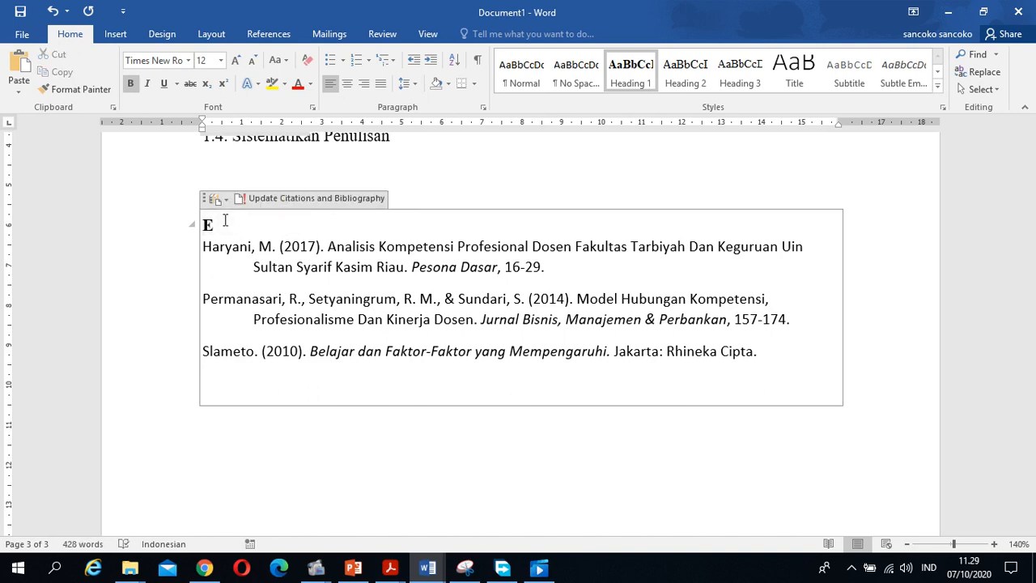
key(ctrl+z)
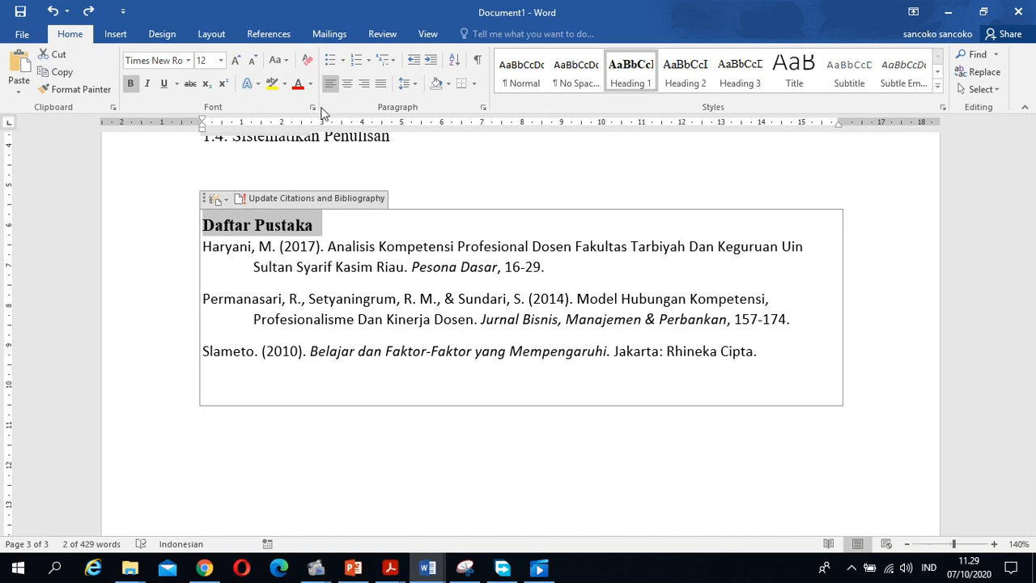
key(ctrl+e)
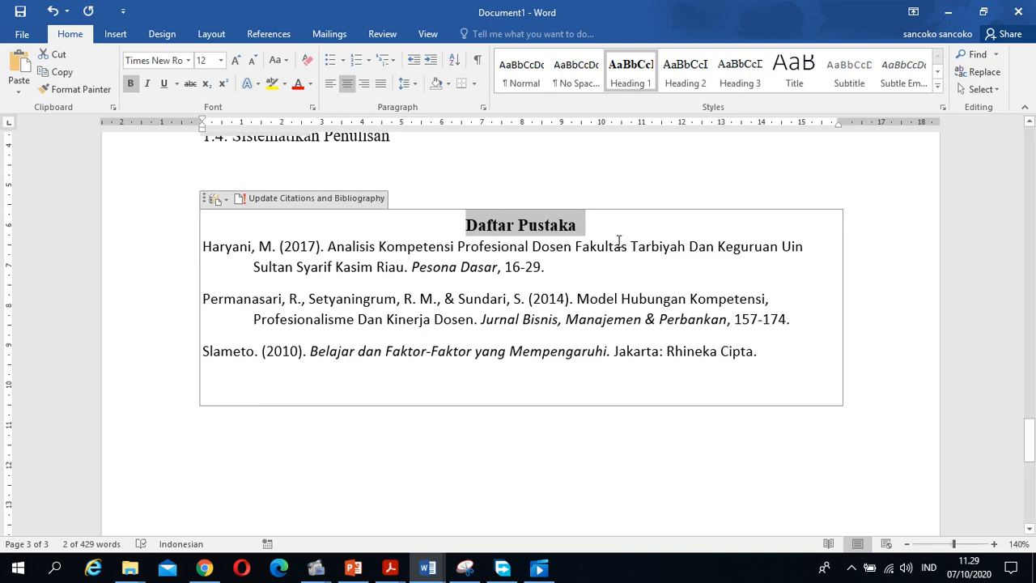
Update the entire table of contents again with the renamed Daftar Pustaka heading
scroll(618, 242, up, 20)
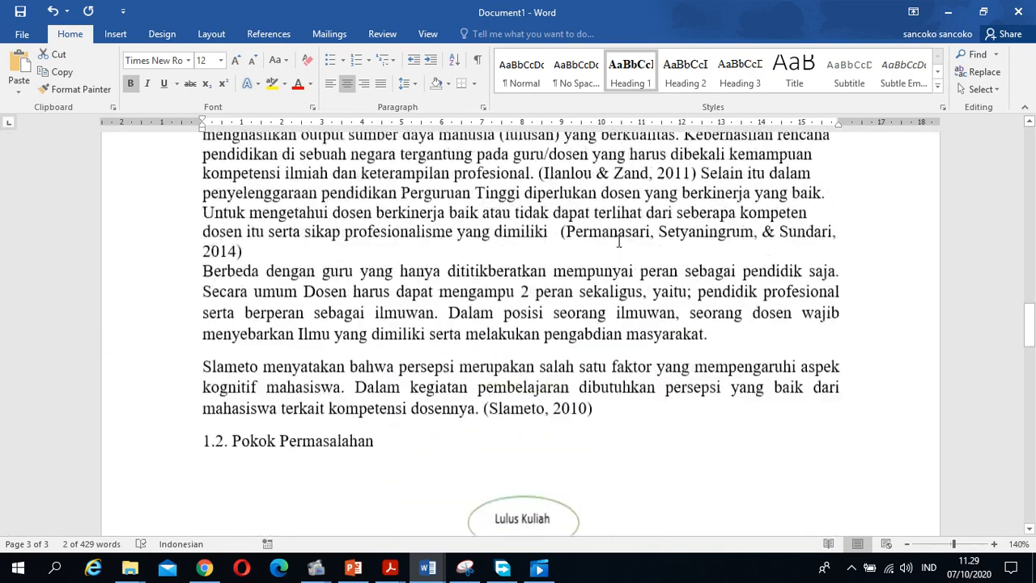
scroll(618, 242, up, 10)
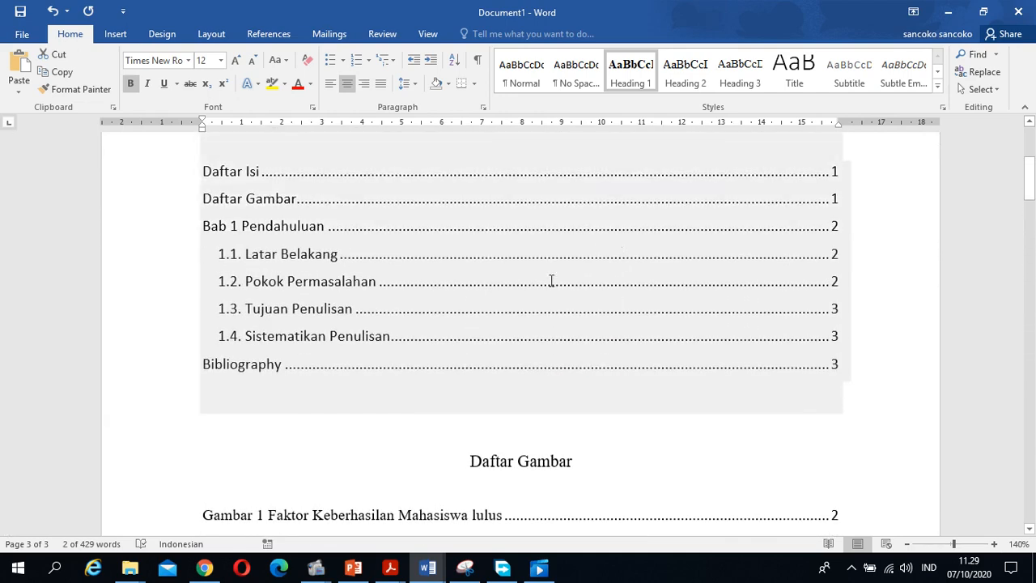
click(348, 182)
scroll(331, 166, up, 1)
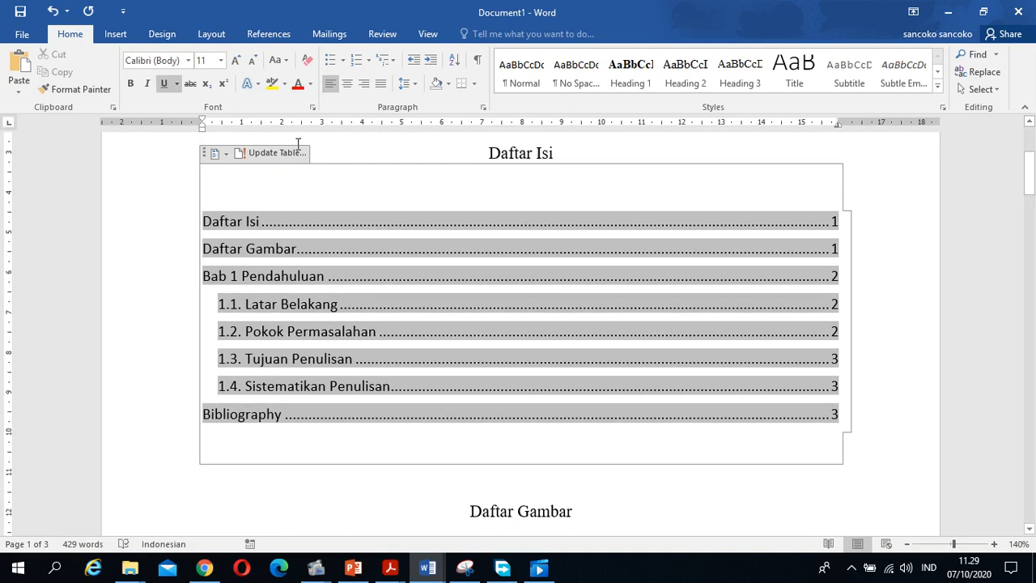
click(298, 144)
click(301, 185)
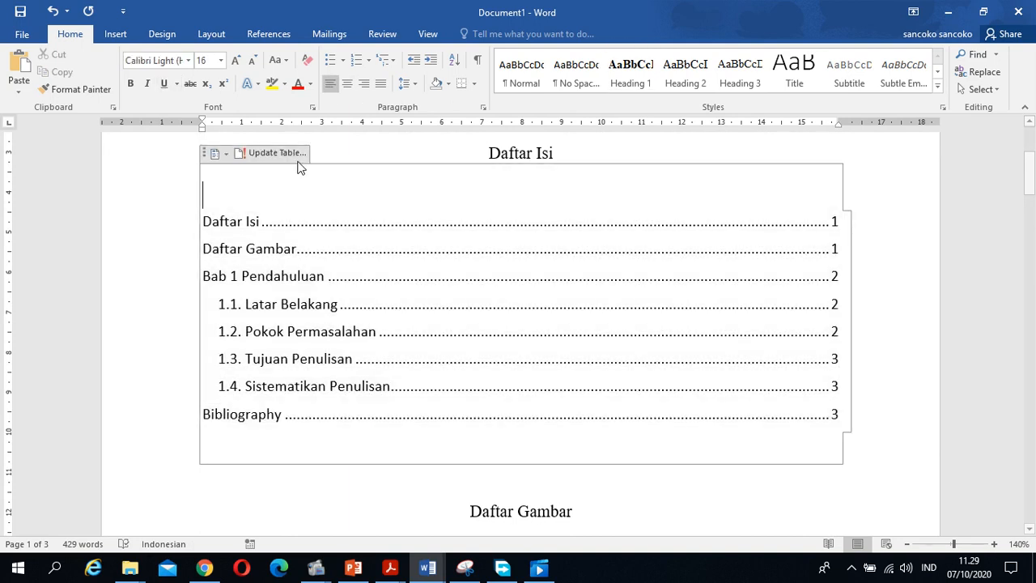
click(291, 153)
click(436, 281)
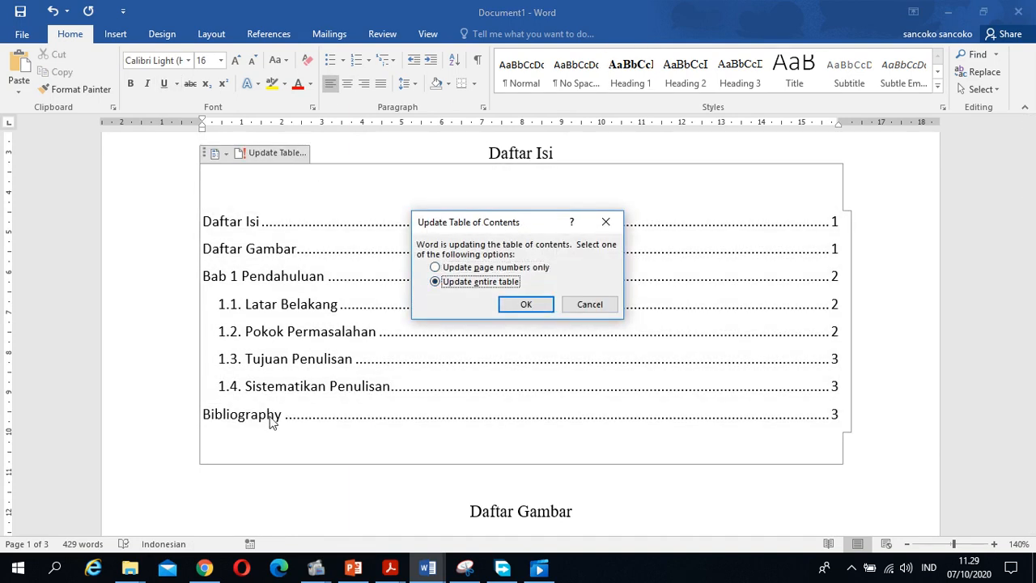
click(542, 303)
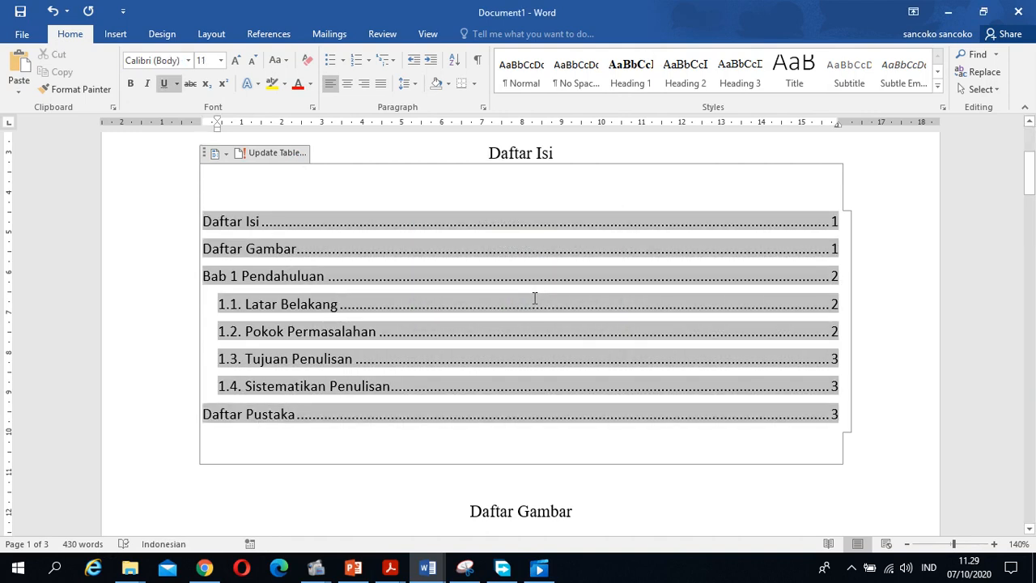
Select all the entries of the Daftar Isi table of contents and set their font to Times New Roman
key(ctrl+a)
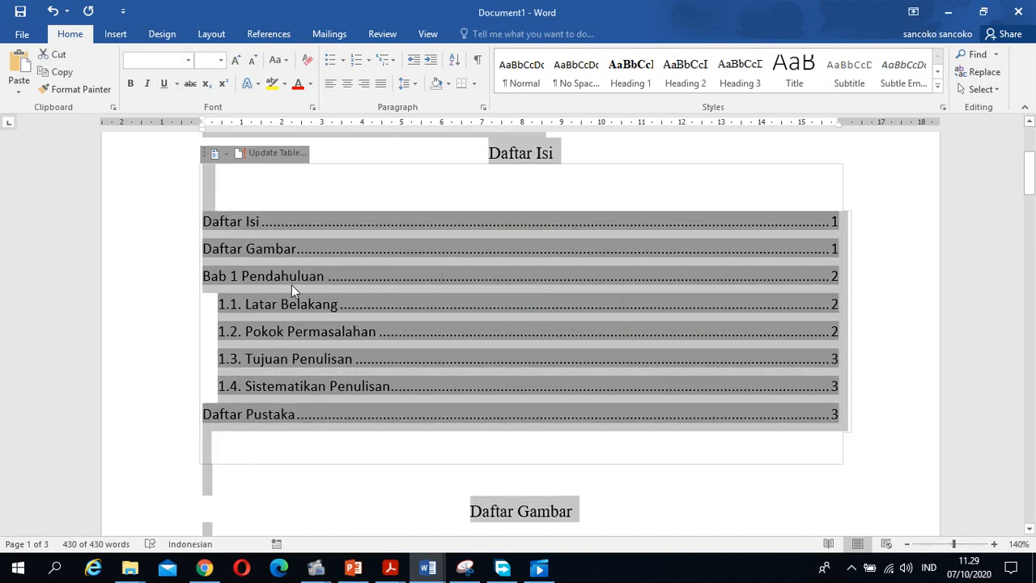
click(285, 201)
drag(291, 177, 367, 344)
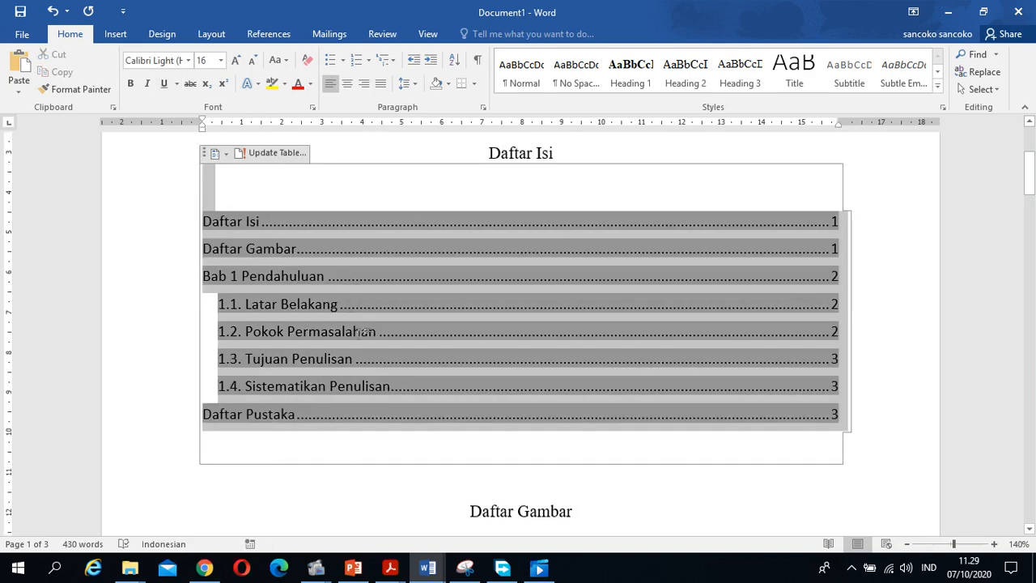
key(ctrl+d)
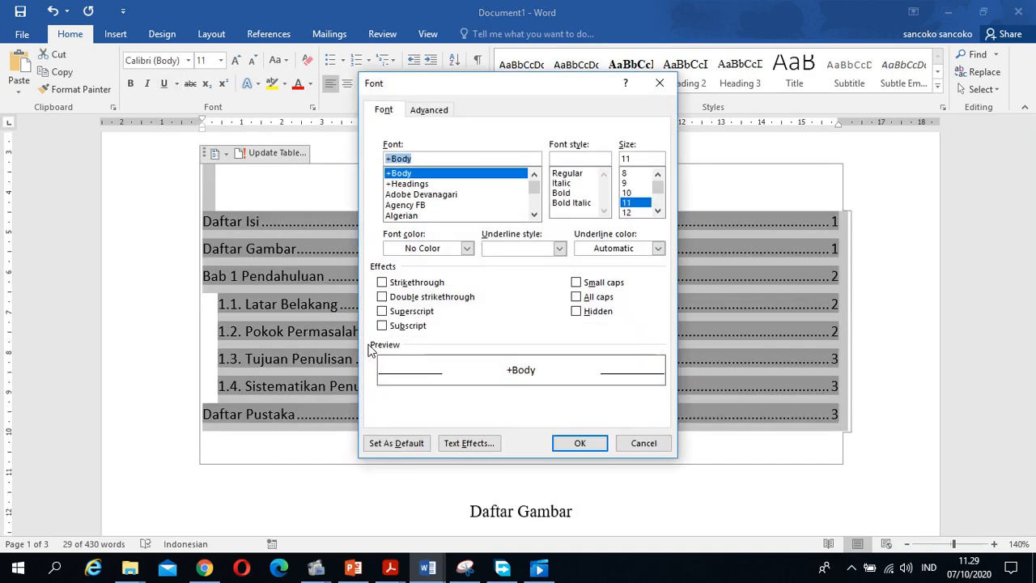
text(ti)
key(Down)
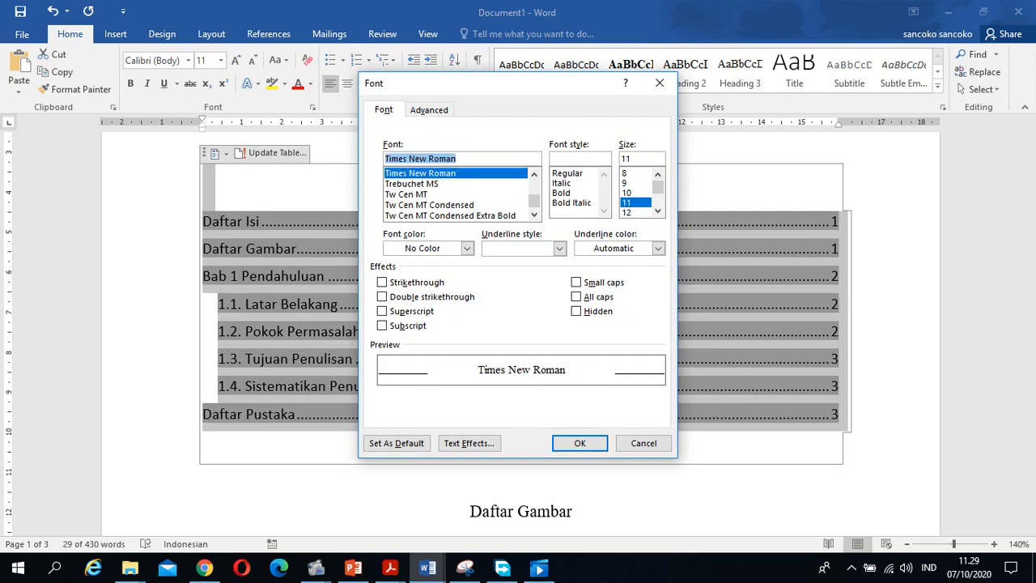
key(Return)
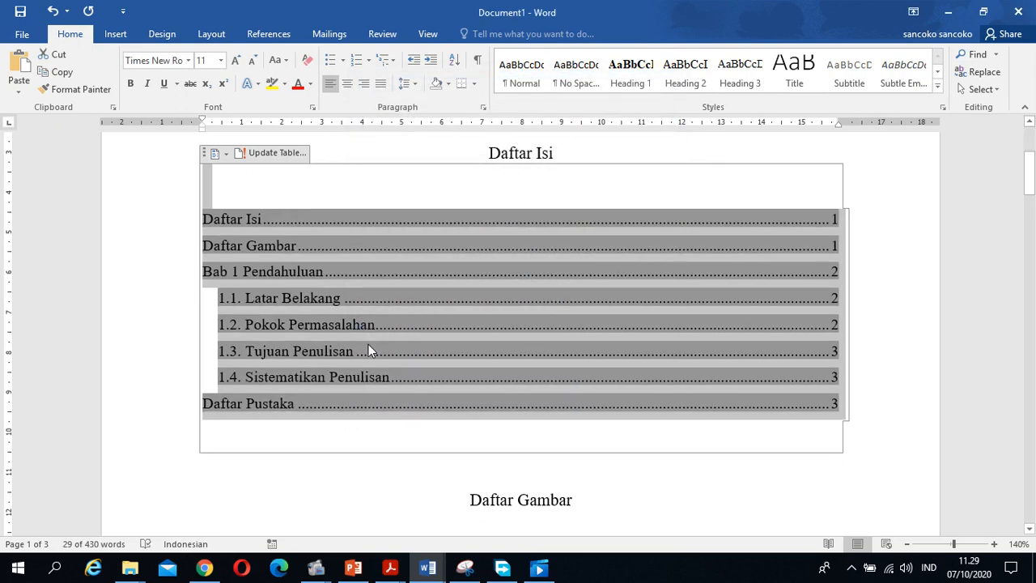
Set the font size of the selected table of contents entries to 12
key(ctrl+d)
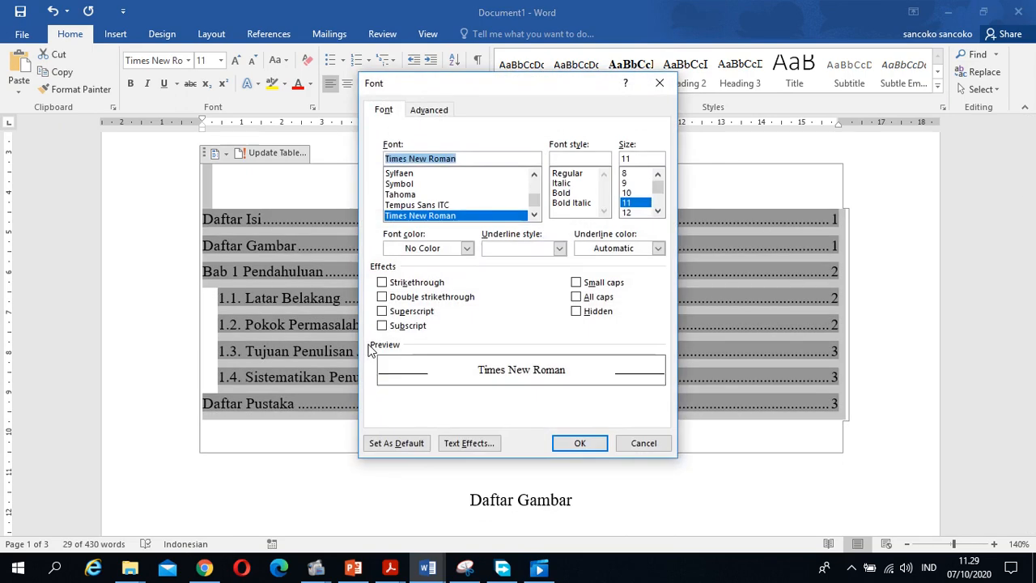
key(Tab)
key(Tab)
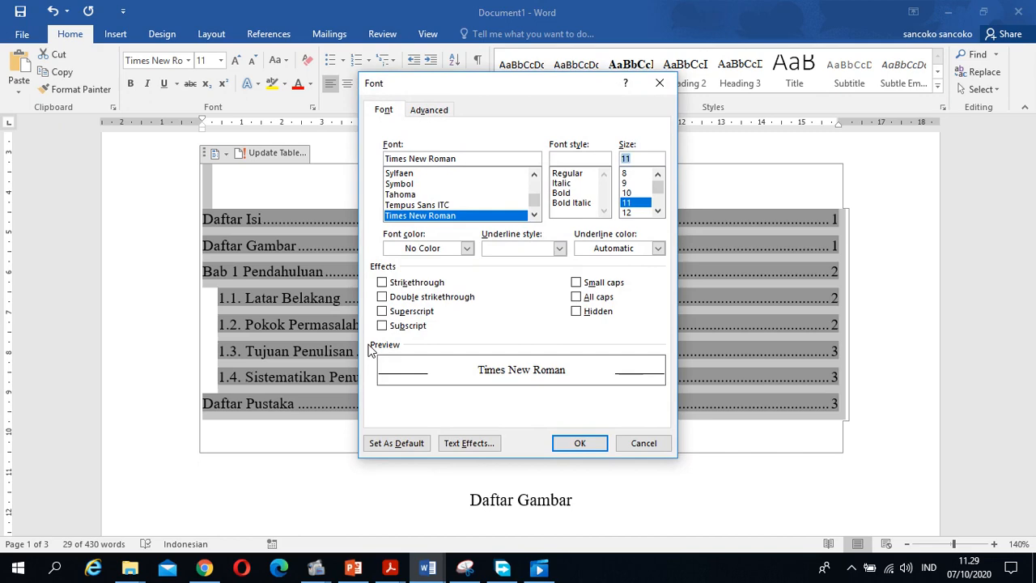
key(Down)
key(Return)
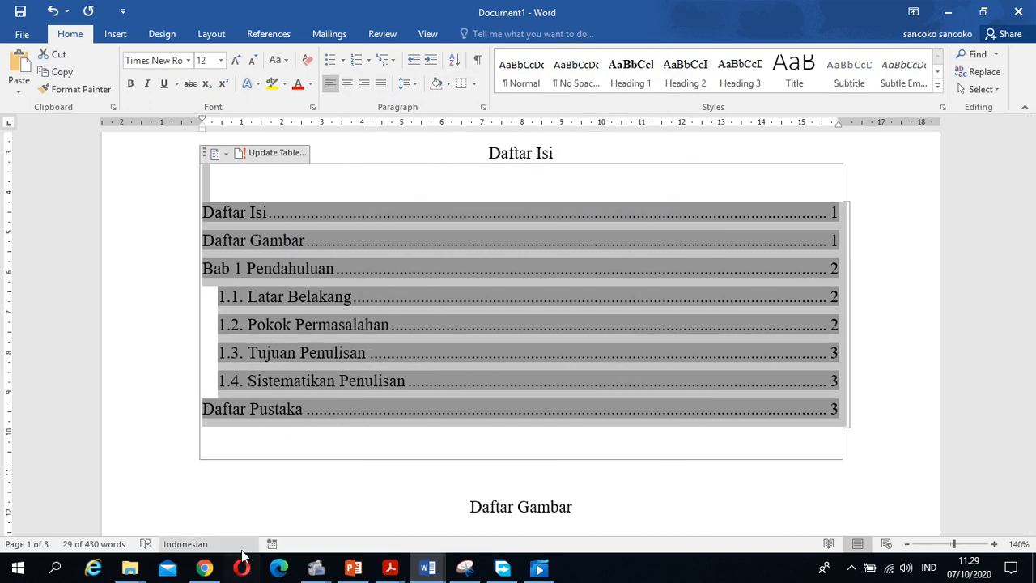
Switch to the PowerPoint presentation to review the Fungsi Reference topic list, and return to the Word document
click(352, 567)
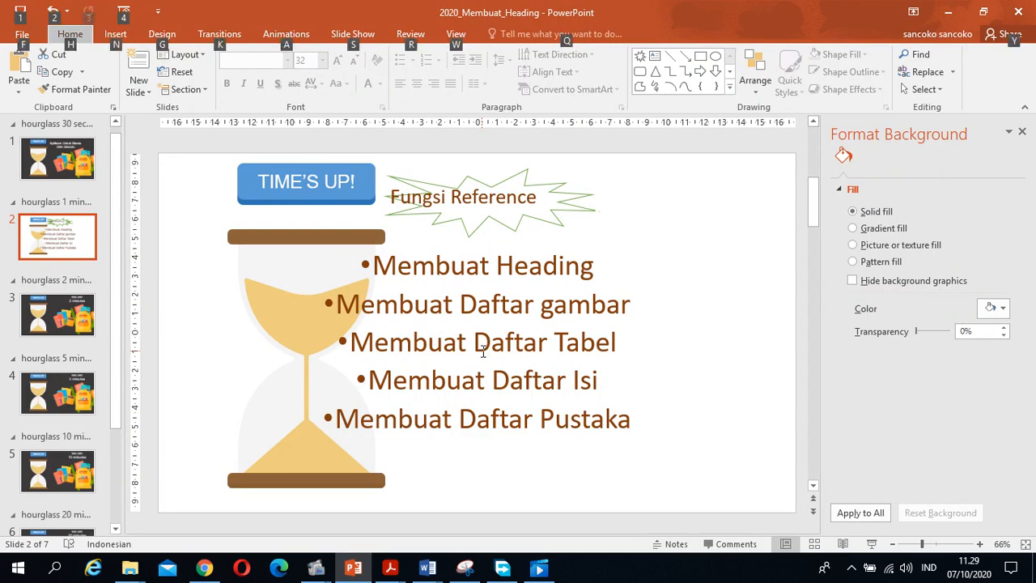
key(alt+Tab)
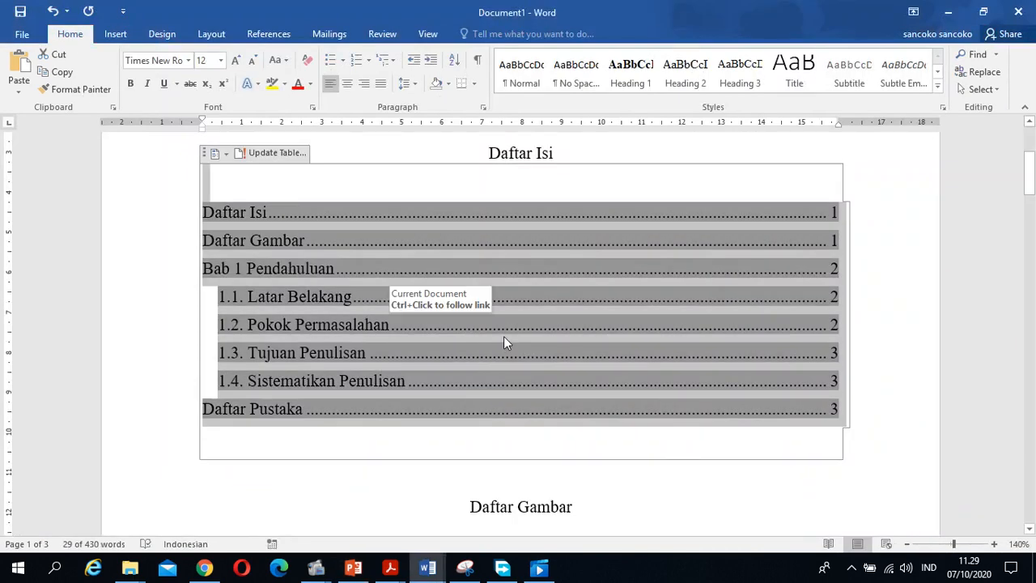